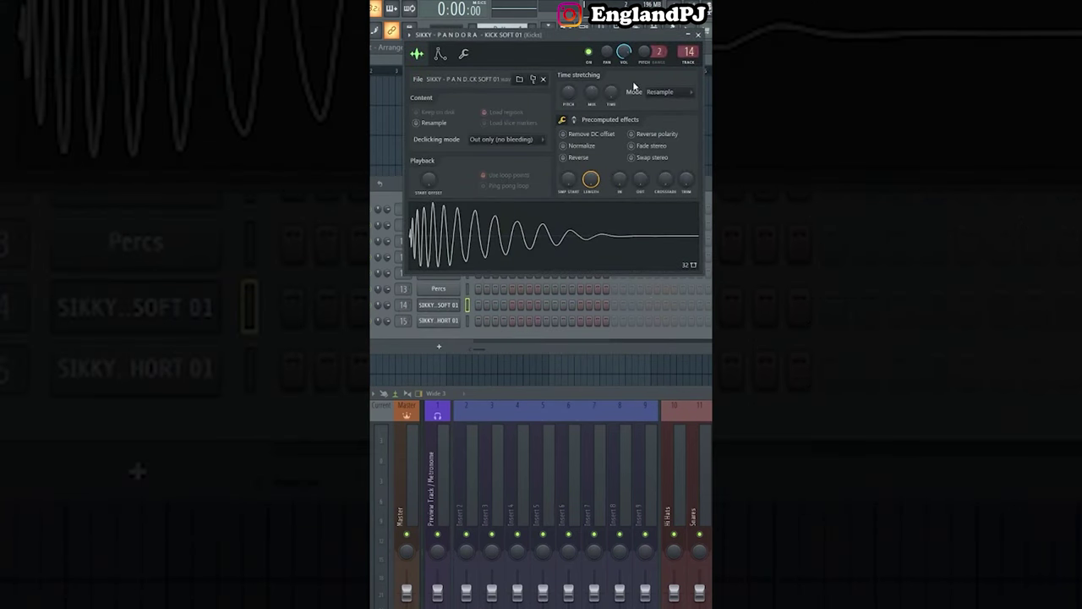
# Raise the Boost in the soft kick sample's precomputed effects, and open that kick channel's piano roll
pyautogui.click(574, 120)
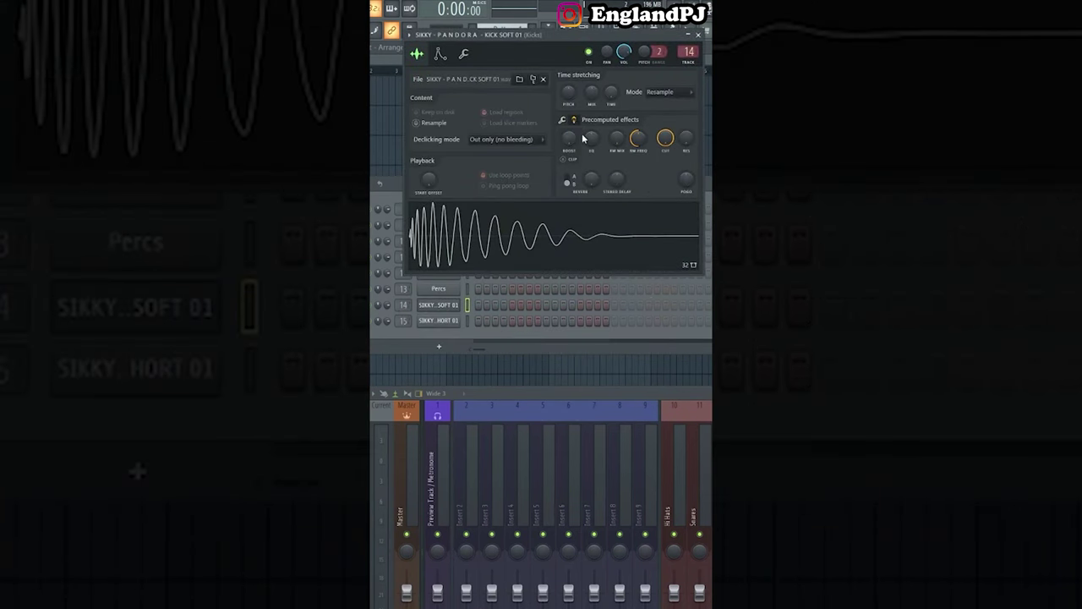
pyautogui.moveTo(570, 138); pyautogui.dragTo(570, 110)
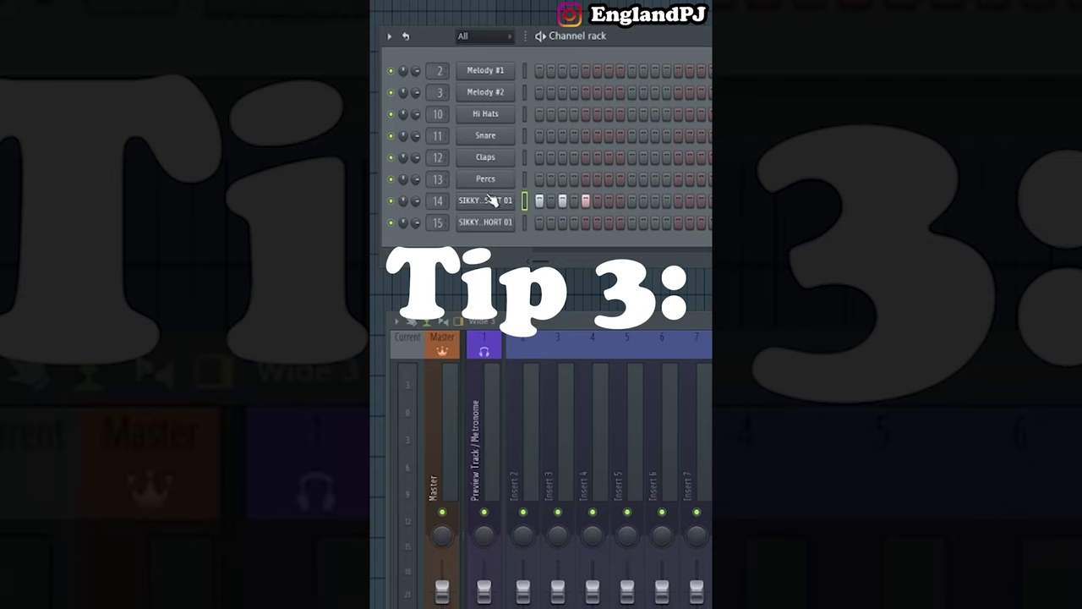
pyautogui.rightClick(490, 199)
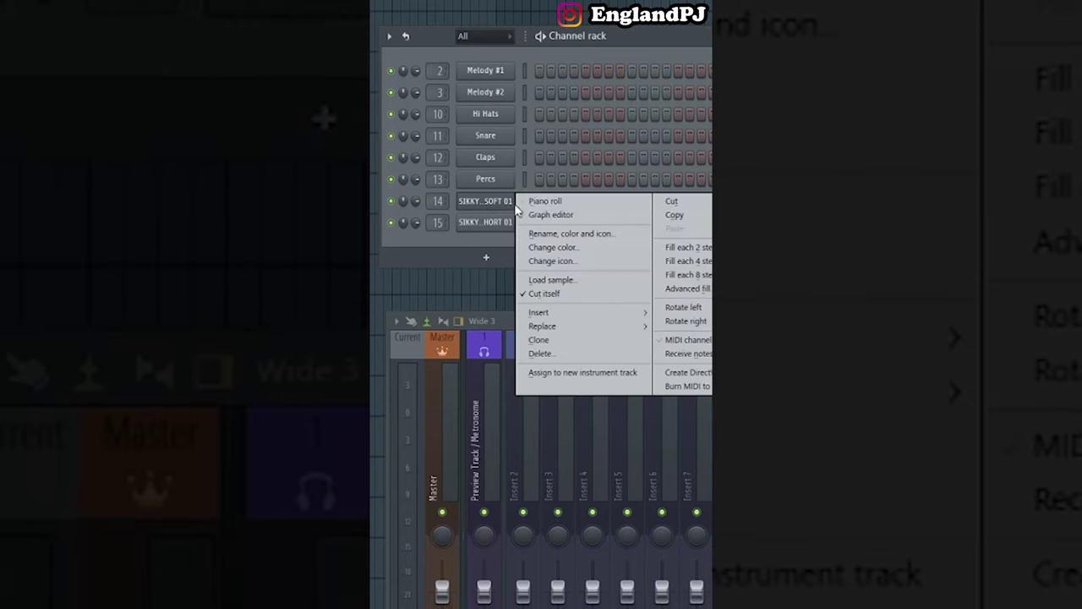
pyautogui.click(541, 200)
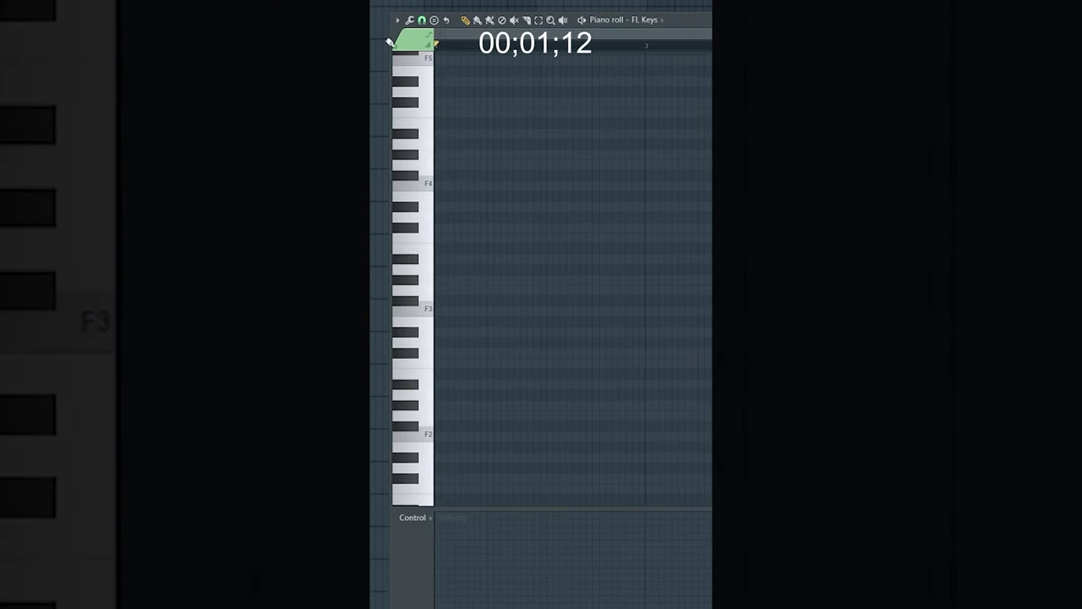
# Set the root note of the FL Keys piano roll's scale highlighting to F
pyautogui.click(397, 20)
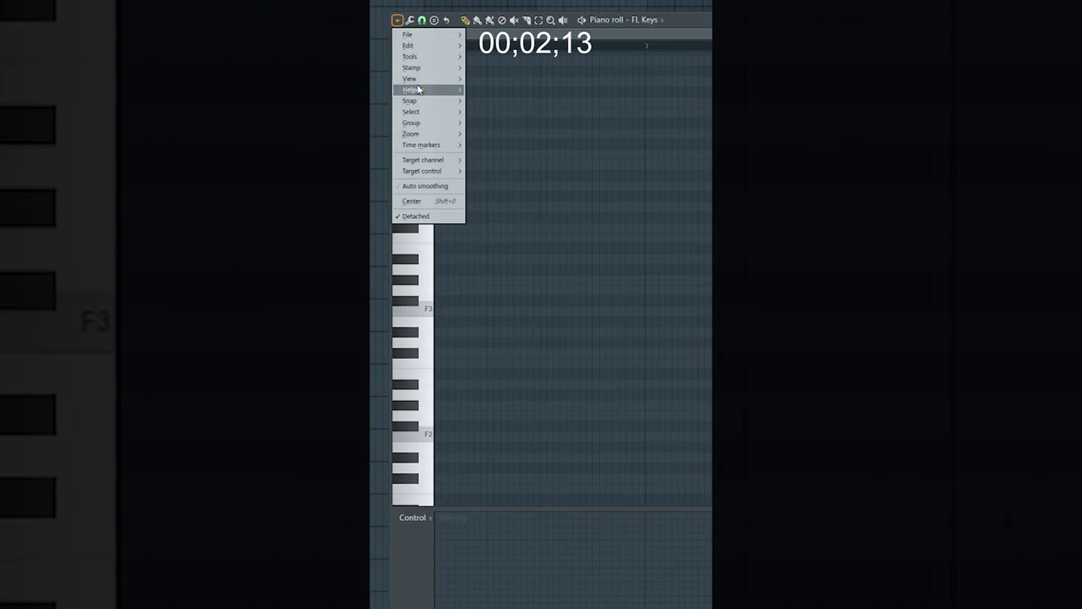
pyautogui.moveTo(414, 89)
pyautogui.moveTo(502, 101)
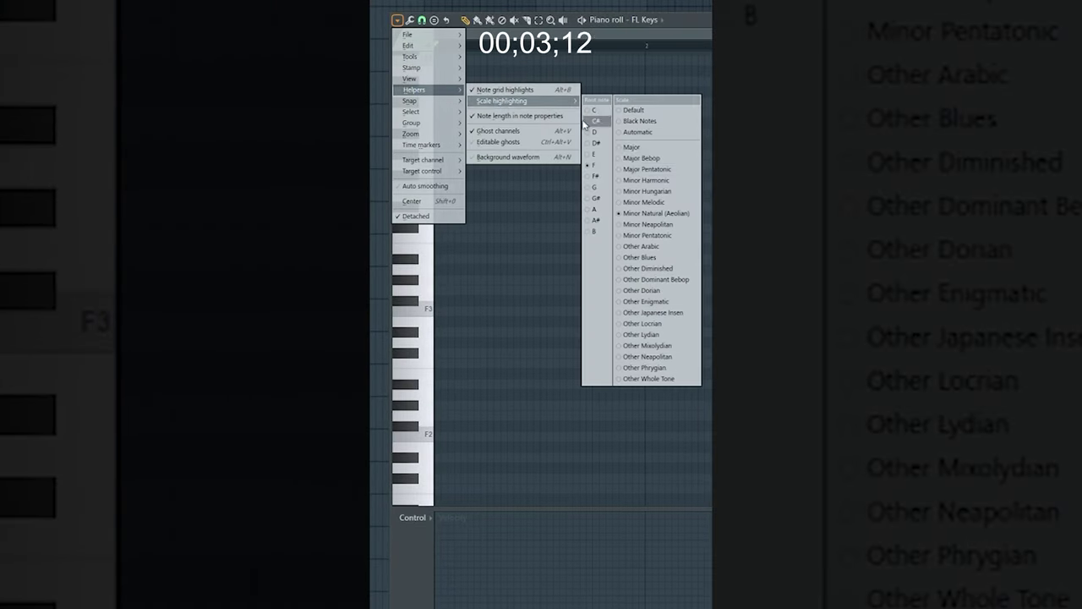
pyautogui.click(592, 169)
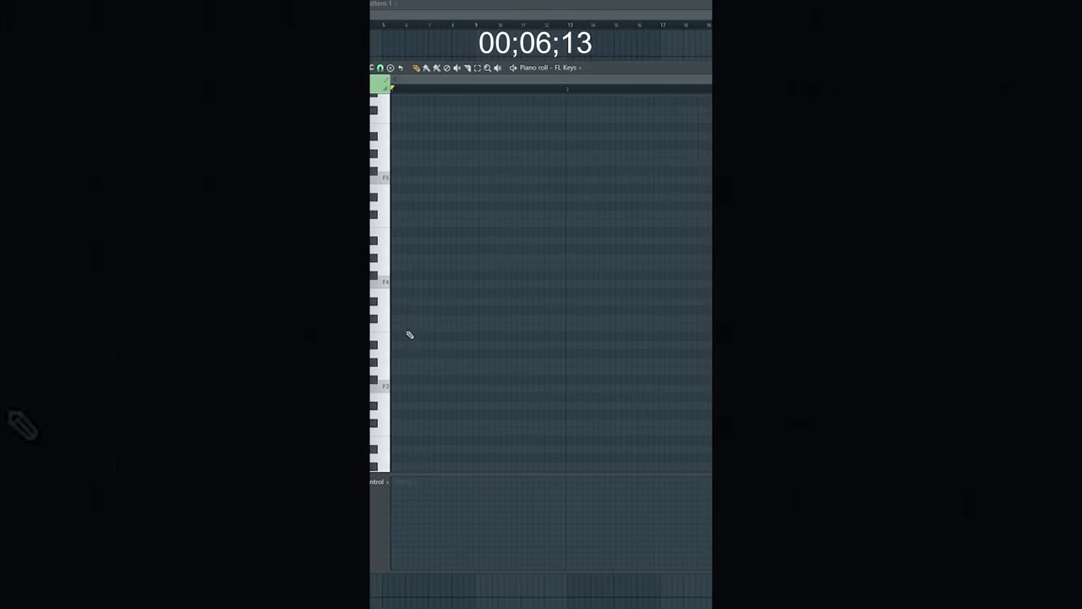
# Draw one bar-long root note in each of the four bars: F4, C#4, D#4 and C4
pyautogui.click(411, 284)
pyautogui.click(584, 315)
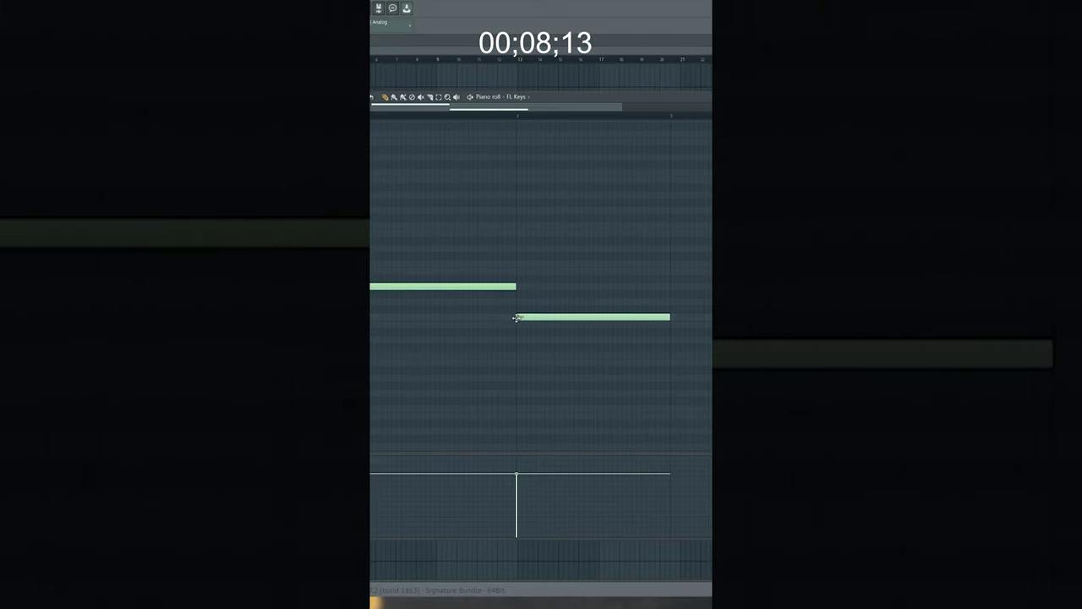
pyautogui.click(575, 302)
pyautogui.click(676, 325)
pyautogui.scroll(-2, 403, 316)
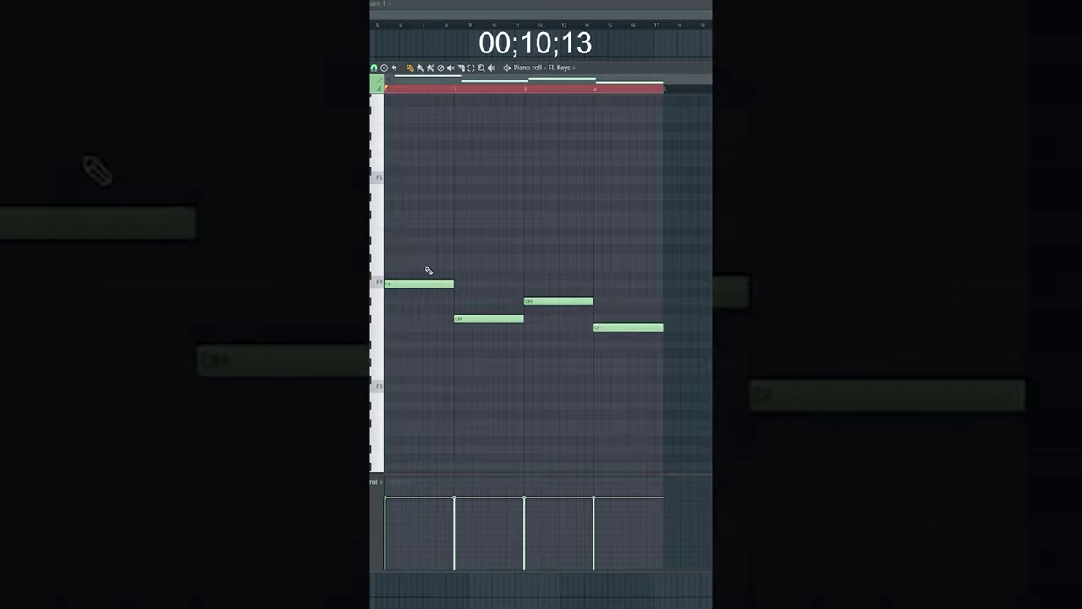
# Build the first two chords by adding G#4 and C5 in bar 1, and F4 and G#4 in bar 2
pyautogui.click(428, 258)
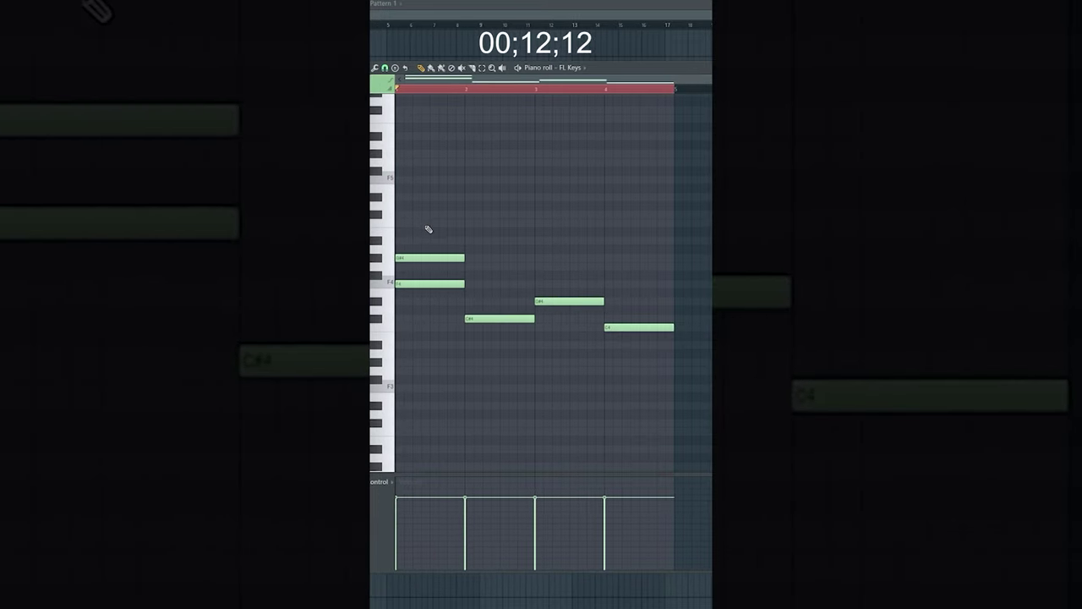
pyautogui.click(427, 225)
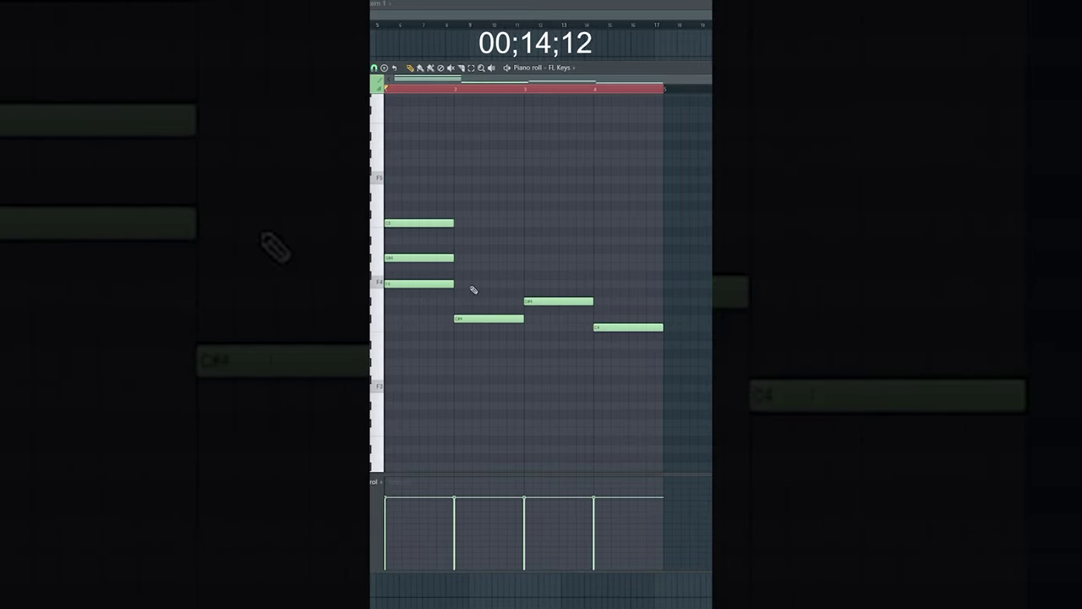
pyautogui.click(482, 284)
pyautogui.click(474, 257)
# Complete the last two chords by adding G4 and A#4 in bar 3, and D#4 and G4 in bar 4
pyautogui.click(527, 266)
pyautogui.click(525, 241)
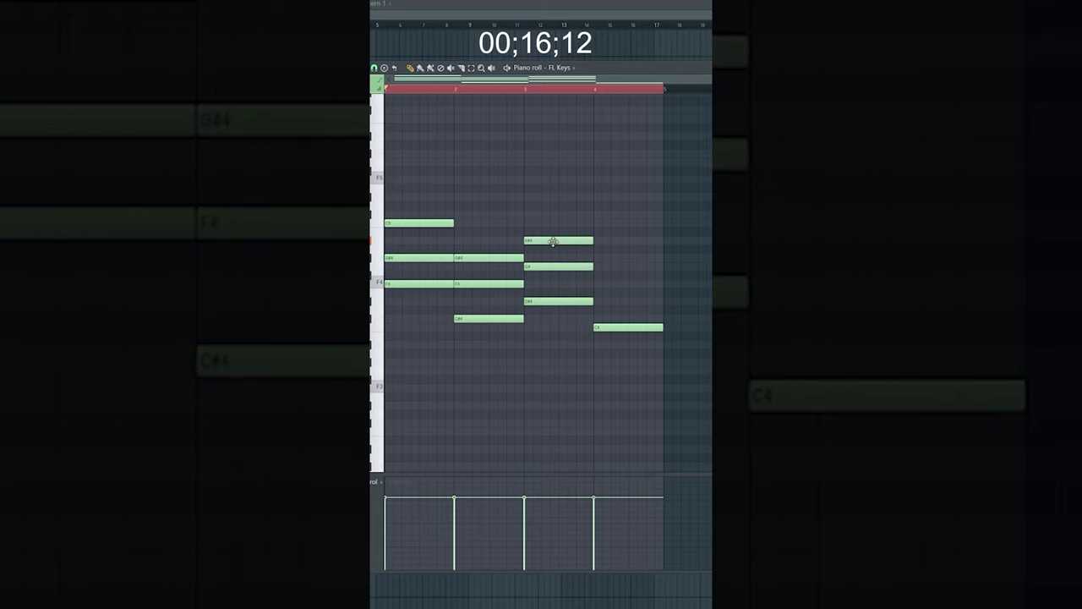
pyautogui.click(597, 301)
pyautogui.click(597, 266)
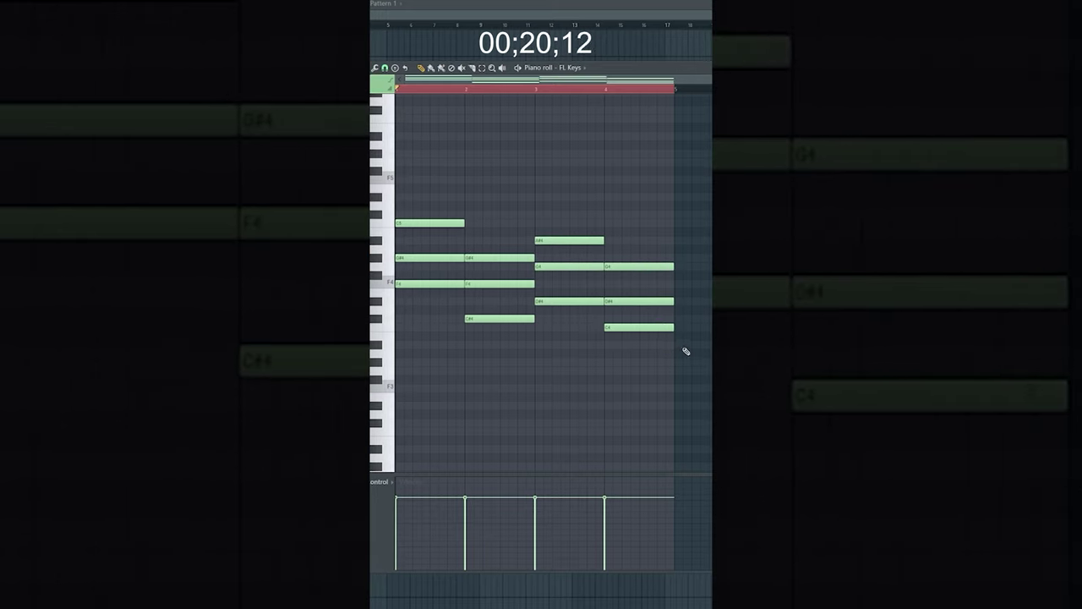
# Copy the four root notes one octave down as bass notes F3, C#3, D#3 and C3
pyautogui.click(605, 327)
pyautogui.keyDown('ctrl'); pyautogui.click(470, 318); pyautogui.keyUp('ctrl')
pyautogui.keyDown('ctrl'); pyautogui.click(400, 283); pyautogui.keyUp('ctrl')
pyautogui.keyDown('shift'); pyautogui.moveTo(400, 283); pyautogui.dragTo(400, 386); pyautogui.keyUp('shift')
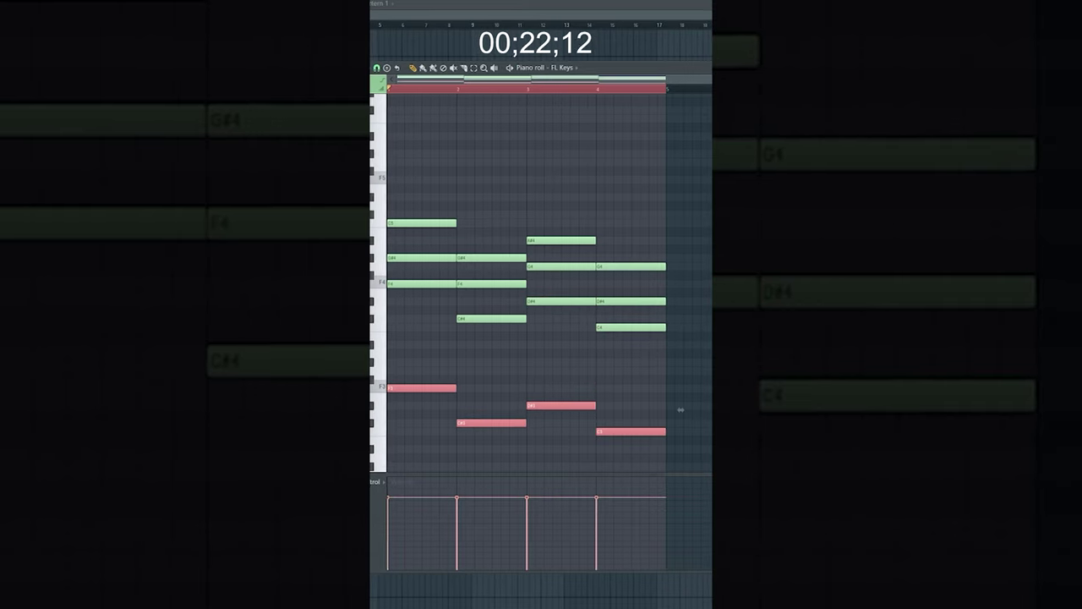
pyautogui.hotkey('ctrl', 'd')
# Select all the upper chord notes and strum them with the Strumizer
pyautogui.keyDown('ctrl'); pyautogui.moveTo(713, 367); pyautogui.dragTo(461, 224); pyautogui.keyUp('ctrl')
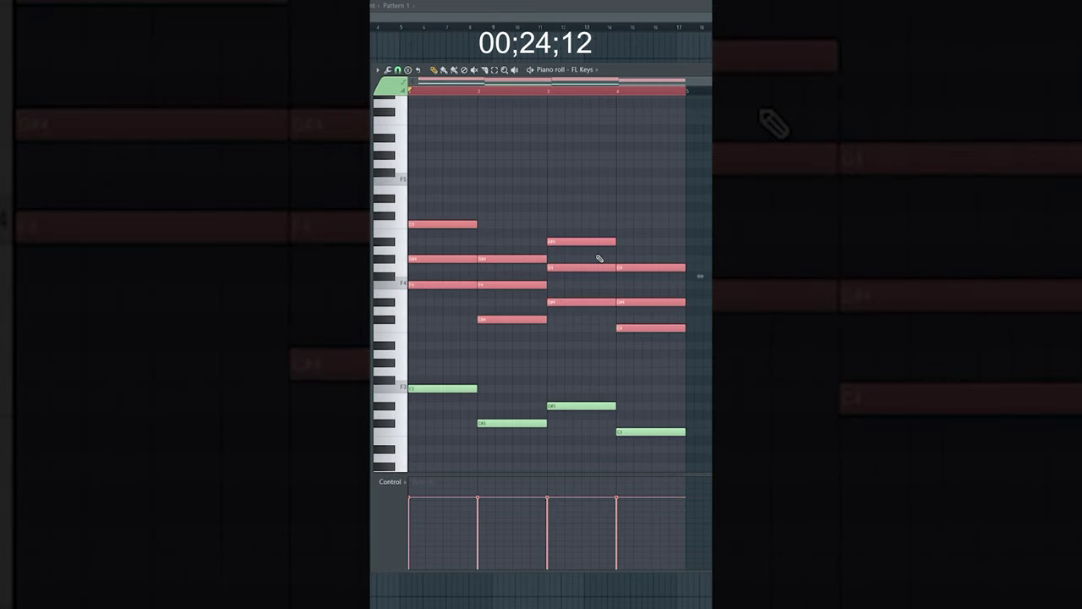
pyautogui.hotkey('alt', 's')
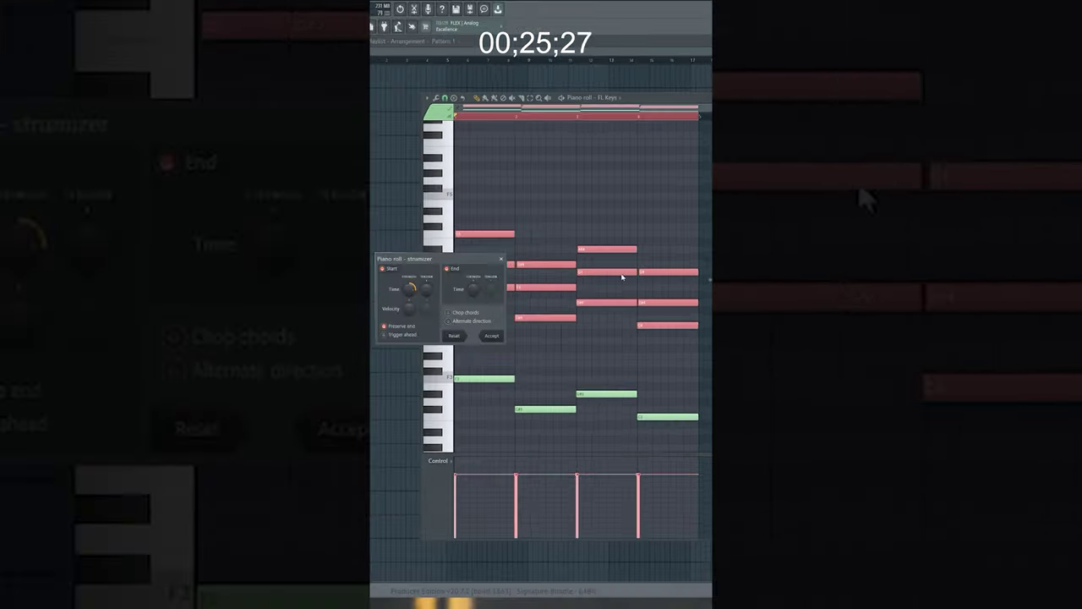
pyautogui.click(494, 336)
# Randomize the levels of the selected chord notes and play back the progression
pyautogui.hotkey('alt', 'r')
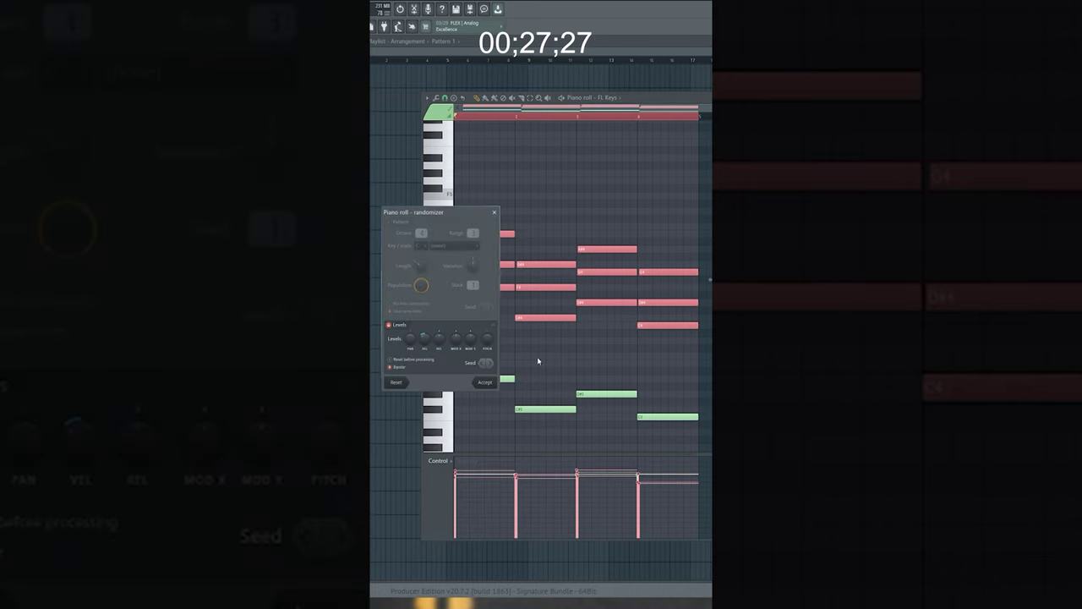
pyautogui.click(485, 382)
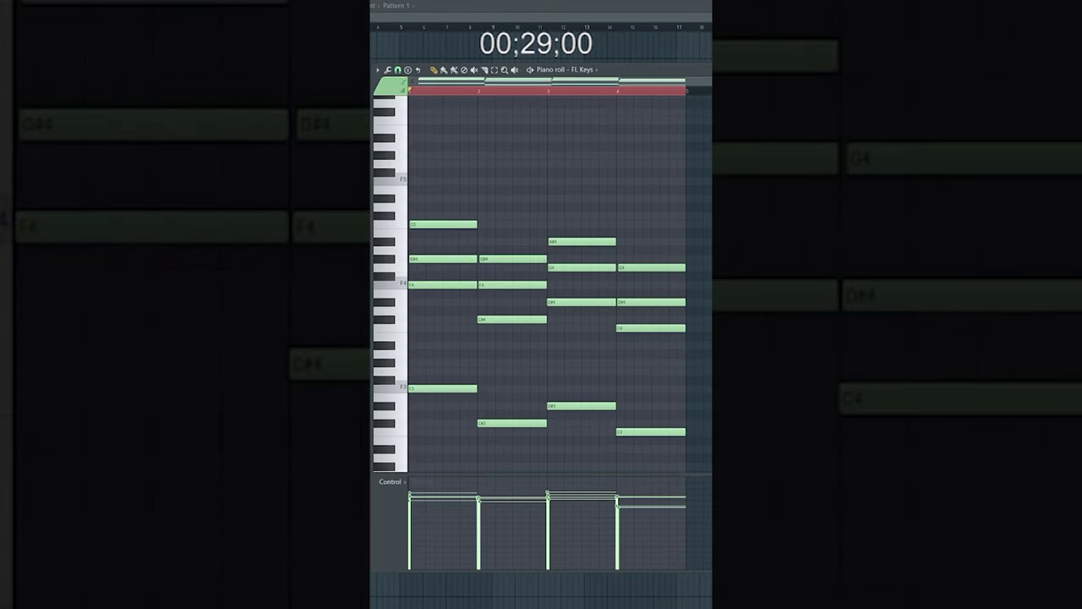
pyautogui.press('space')
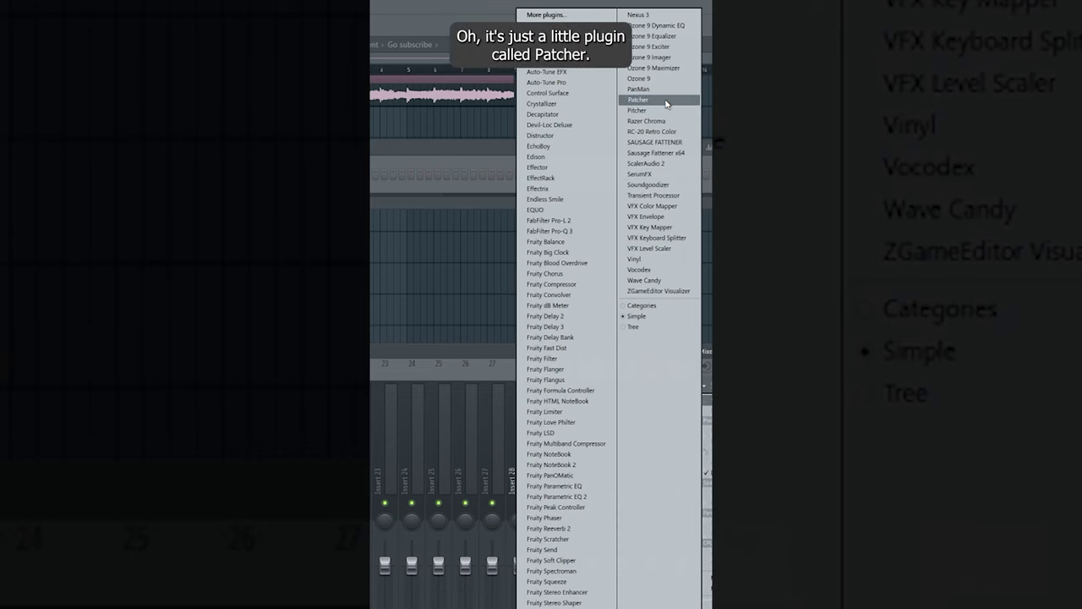
# Load Patcher as a mixer insert effect and open the Vocal Rider surface's options for adding controls
pyautogui.click(666, 103)
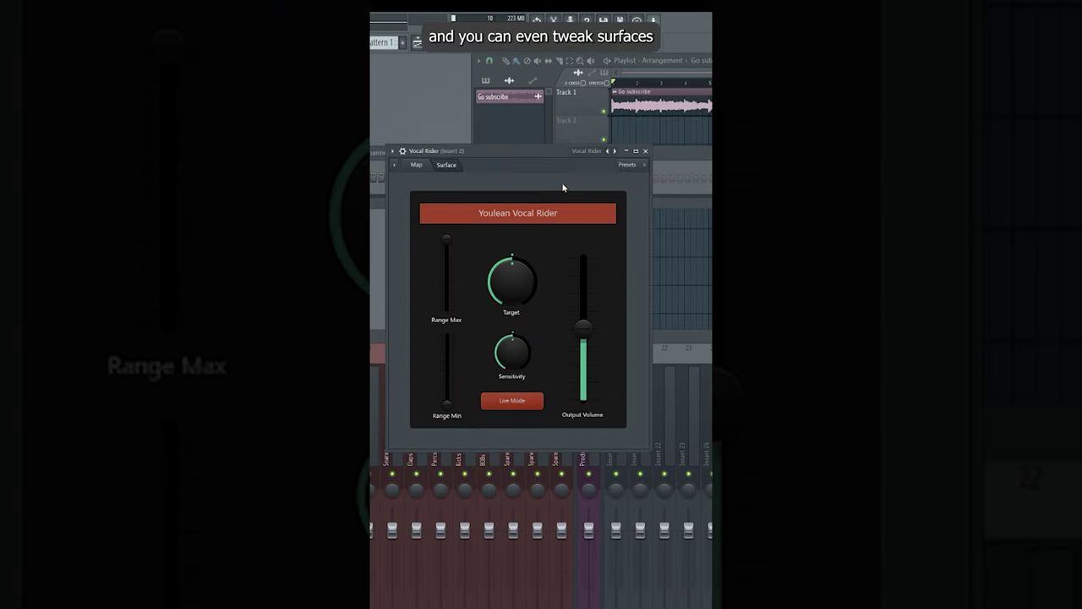
pyautogui.rightClick(562, 184)
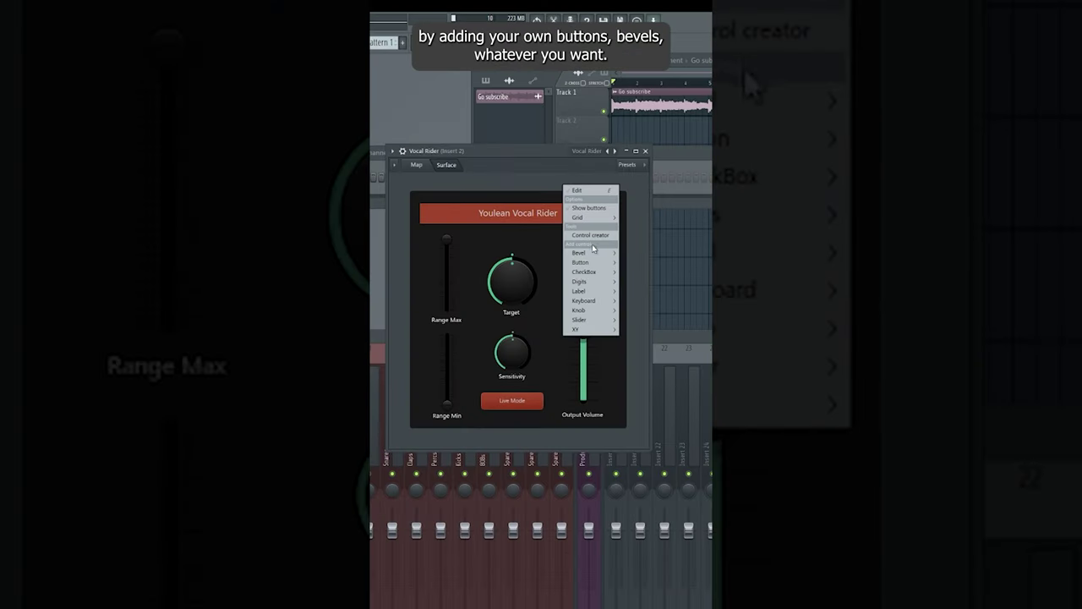
pyautogui.moveTo(592, 288)
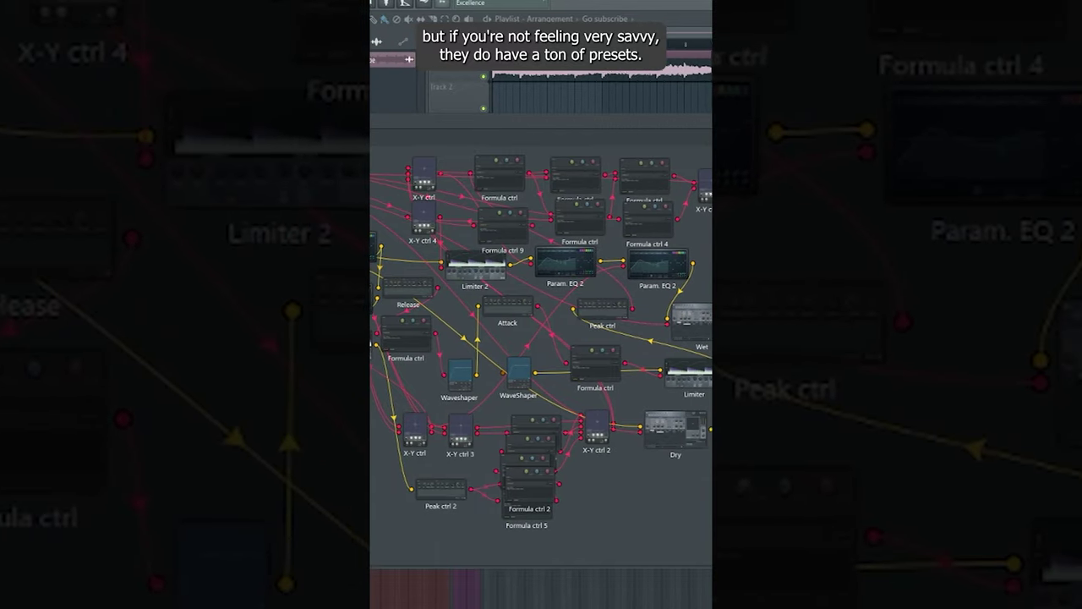
# Load the Gross Beat high pass preset in Patcher
pyautogui.click(595, 131)
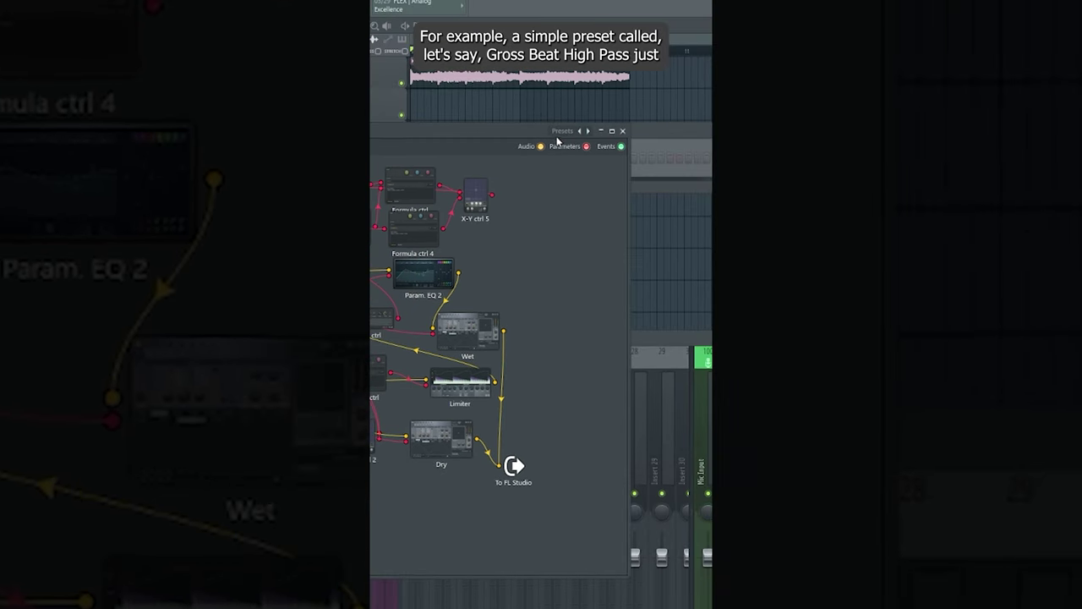
pyautogui.click(592, 133)
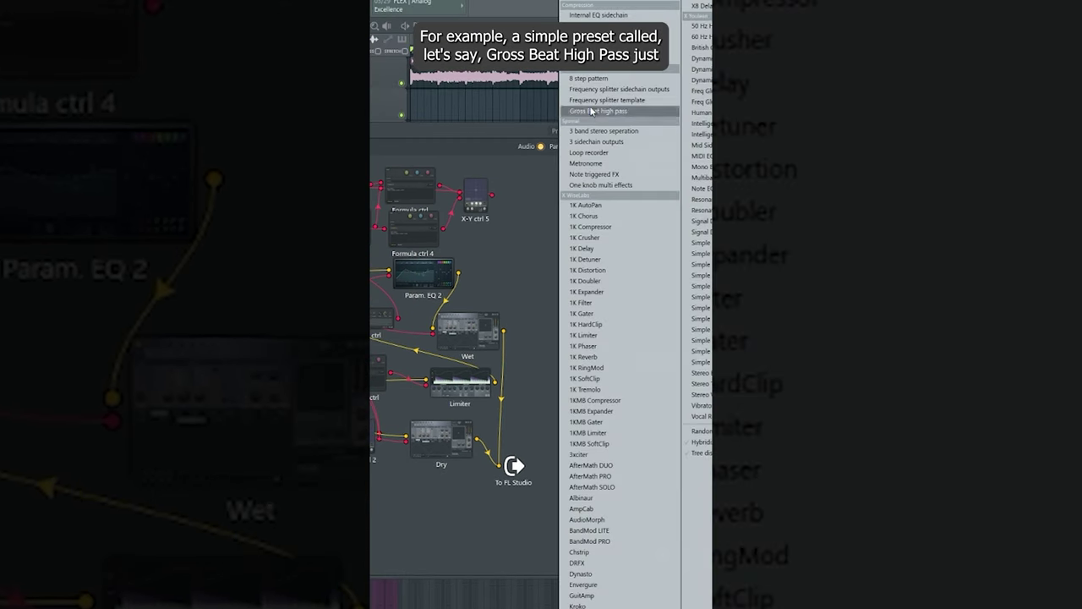
pyautogui.click(592, 112)
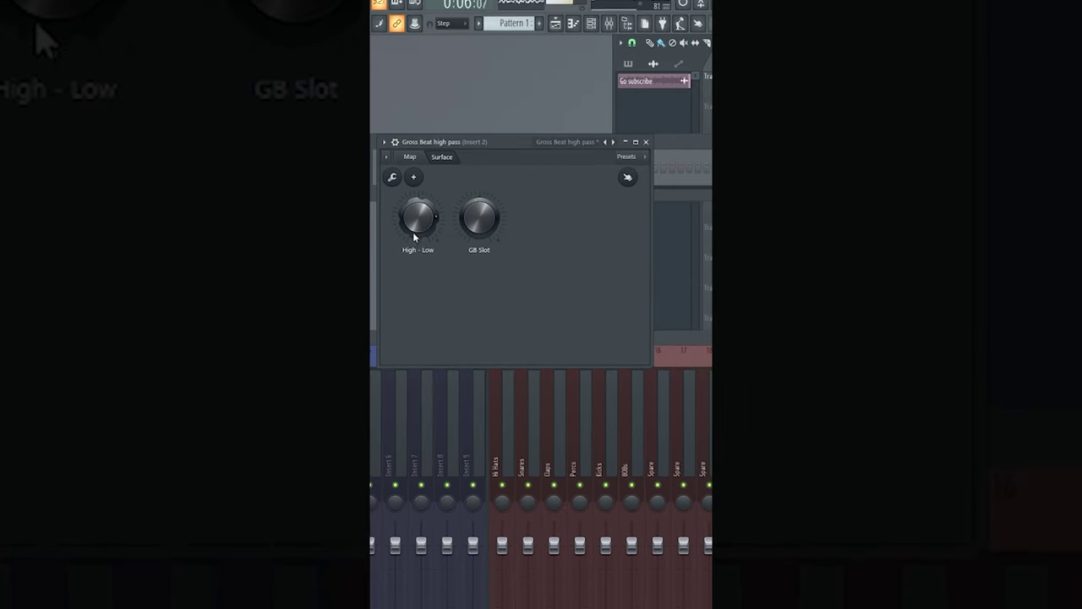
pyautogui.click(421, 137)
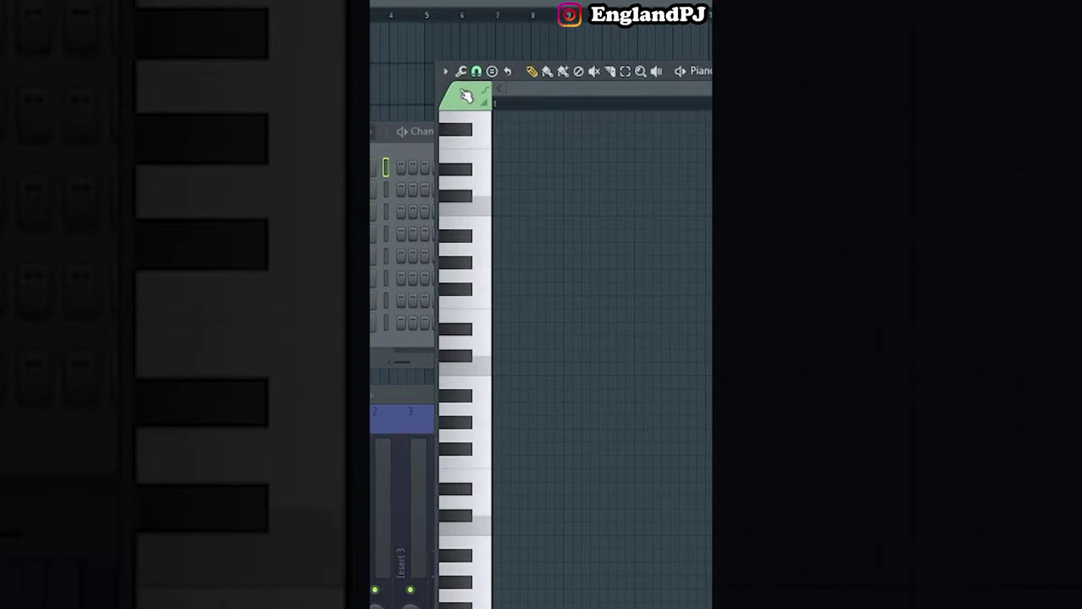
# Turn on root note key labels in the Melody #1 piano roll
pyautogui.click(465, 95)
pyautogui.moveTo(502, 145)
pyautogui.moveTo(599, 348)
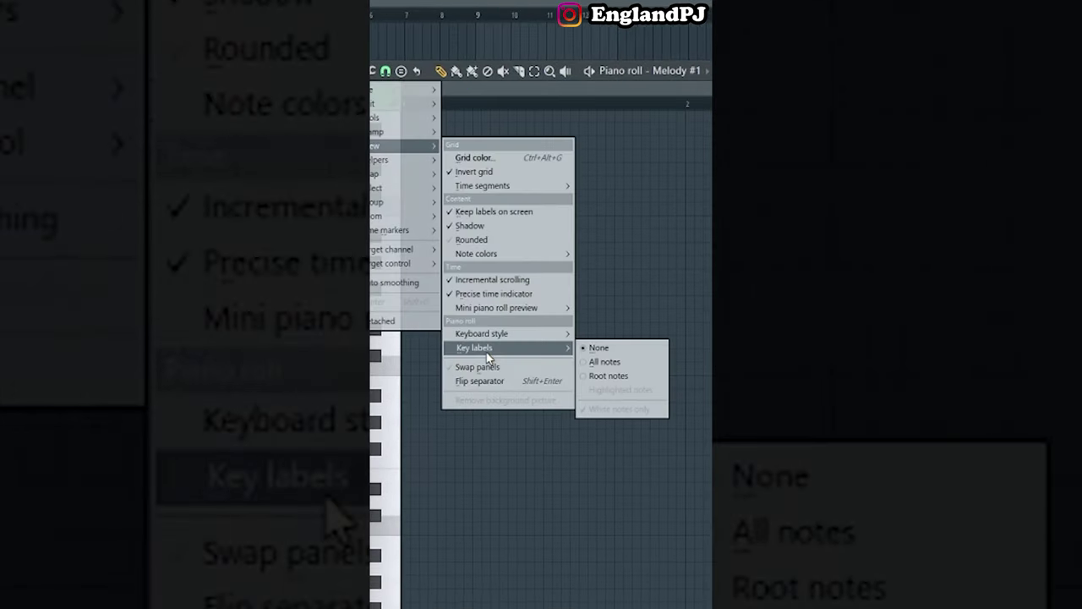
pyautogui.click(643, 364)
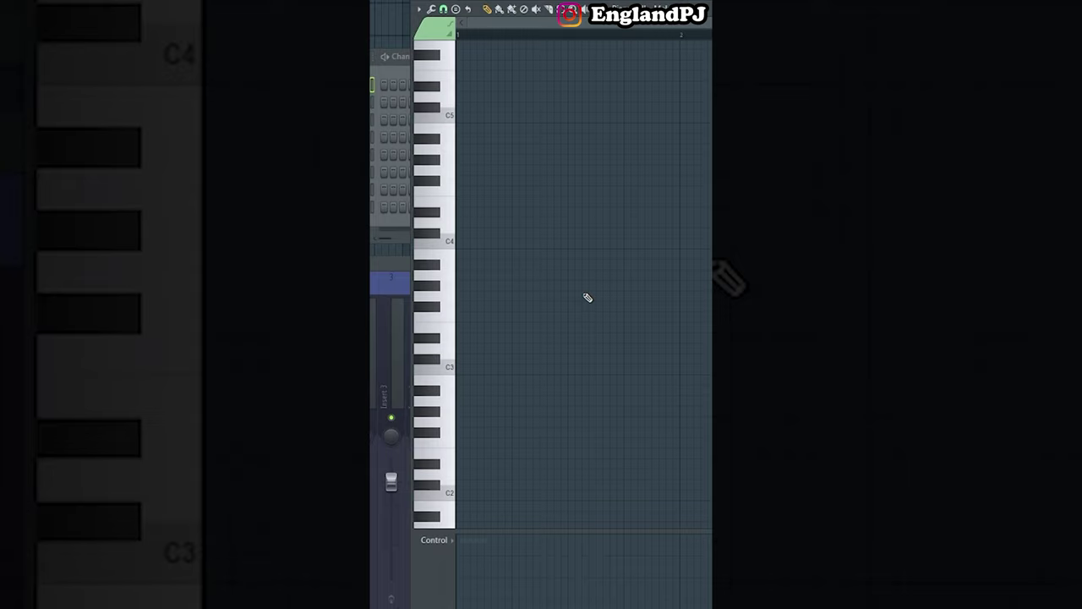
# Highlight the C Minor Natural (Aeolian) scale in the piano roll grid
pyautogui.click(418, 8)
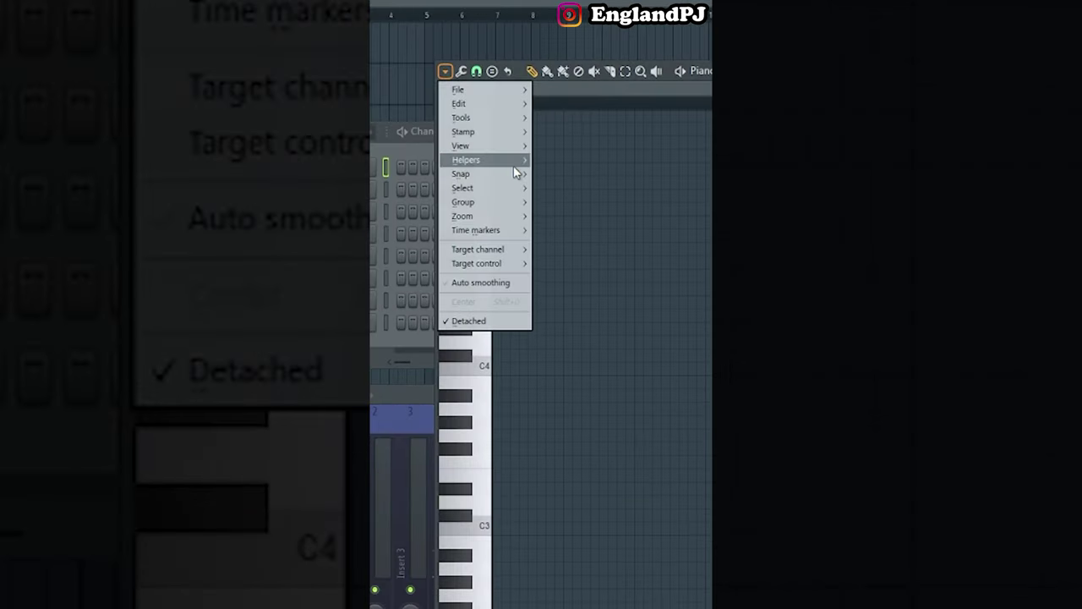
pyautogui.moveTo(507, 160)
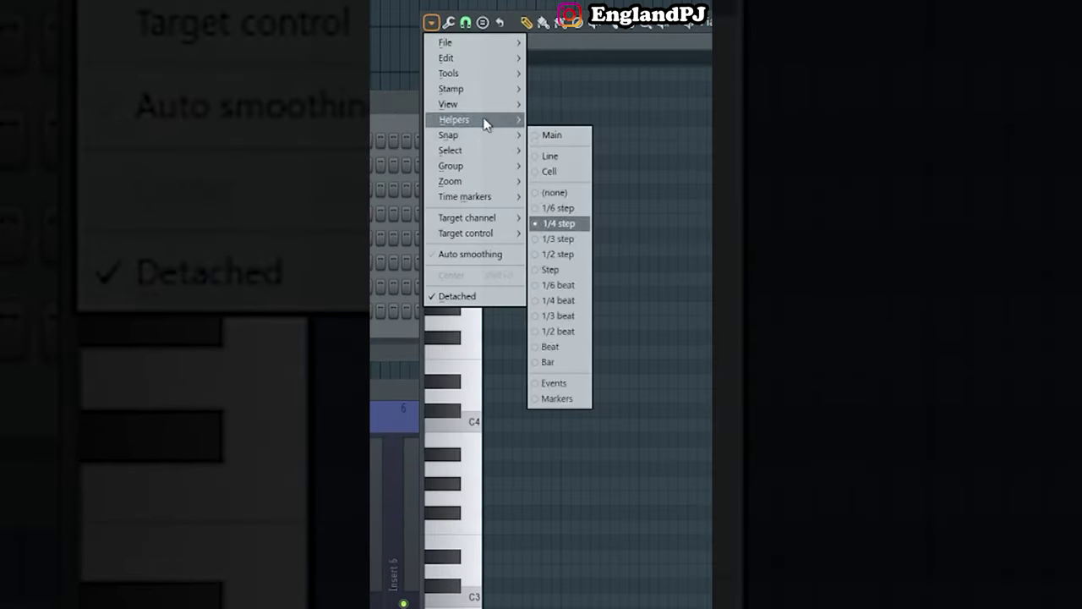
pyautogui.moveTo(581, 174)
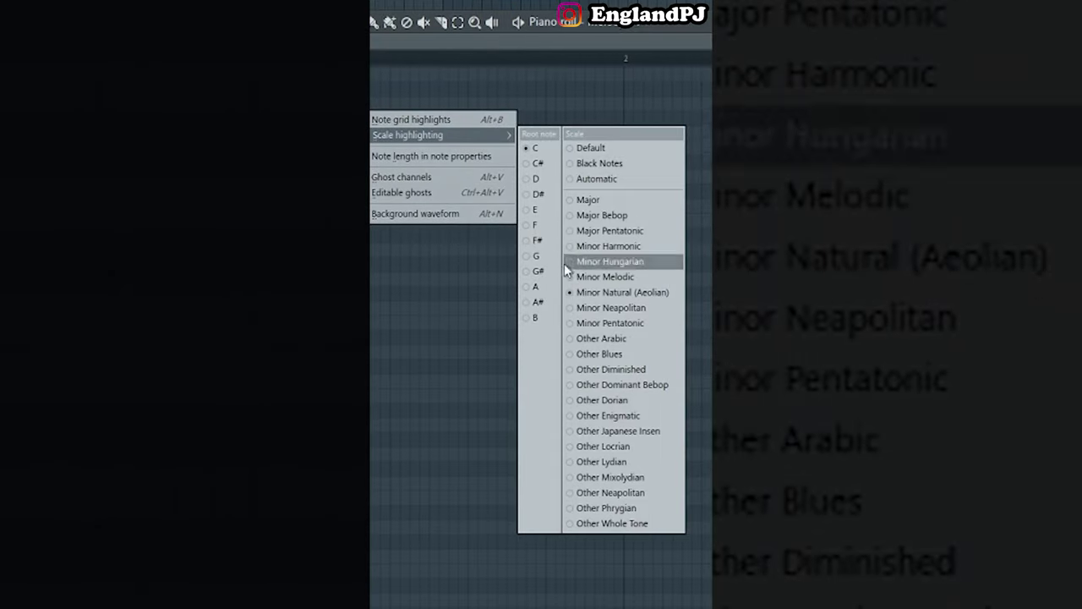
pyautogui.click(626, 292)
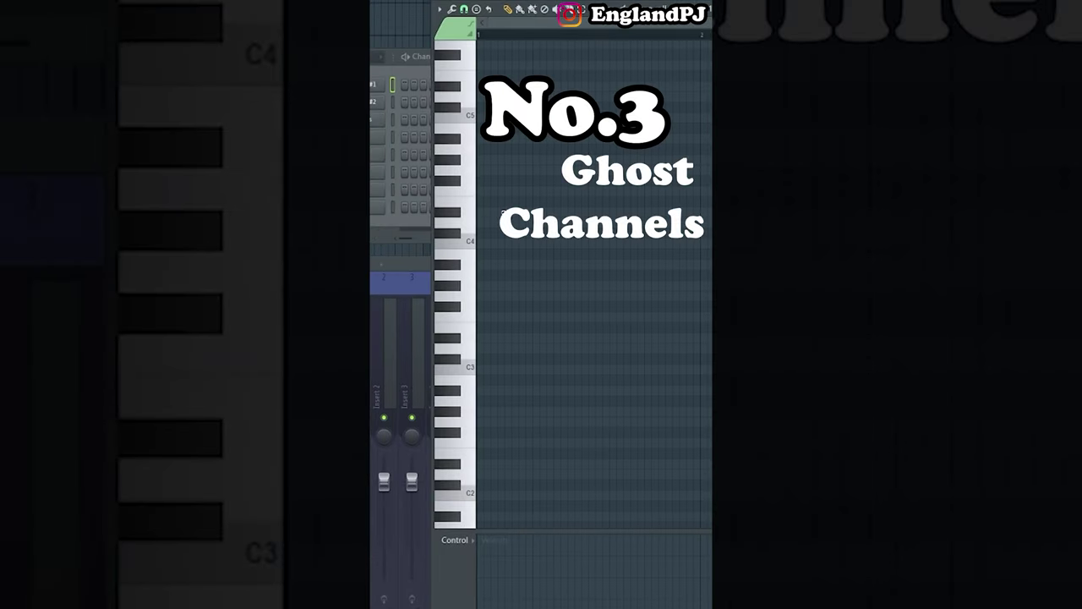
# Enable ghost channels in the piano roll helpers
pyautogui.click(441, 8)
pyautogui.moveTo(466, 160)
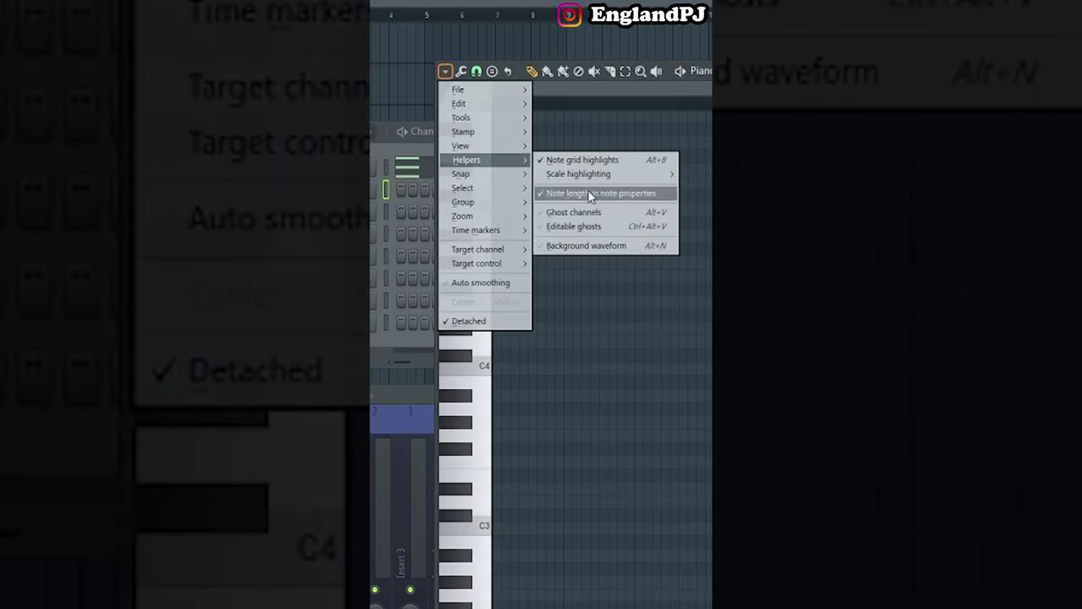
pyautogui.click(594, 213)
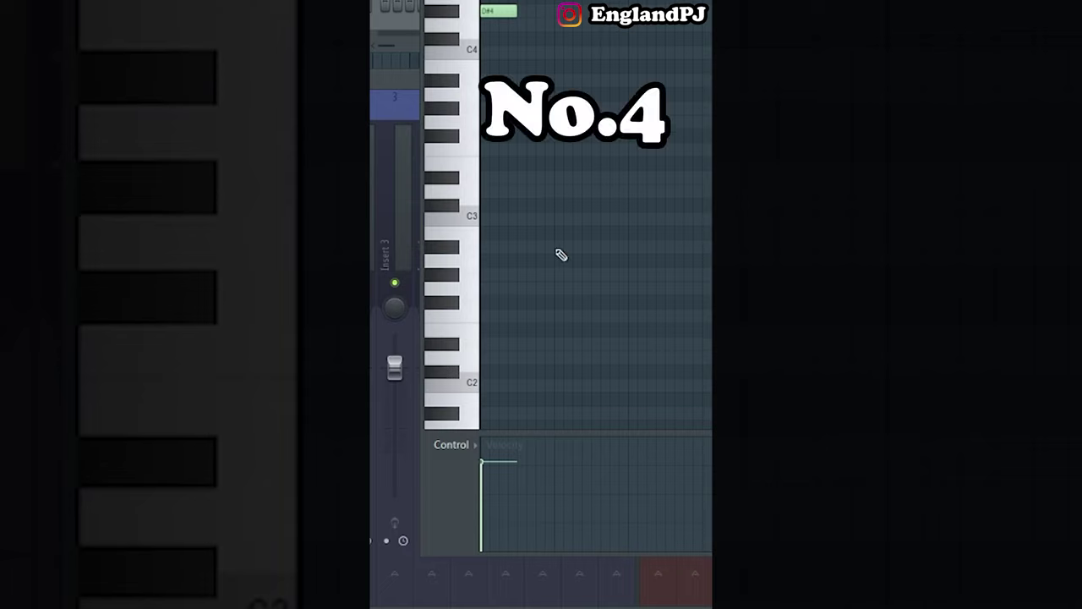
# Switch the piano roll's control lane to another note property and lower its value for the three selected chord notes
pyautogui.click(468, 448)
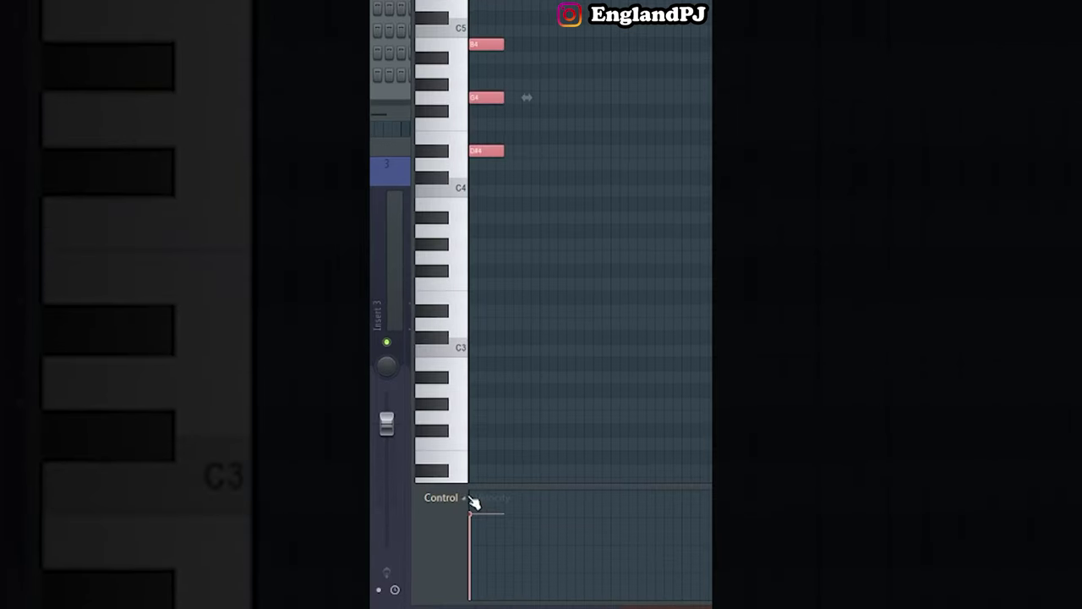
pyautogui.click(448, 499)
pyautogui.click(498, 526)
pyautogui.moveTo(550, 225); pyautogui.dragTo(467, 131)
pyautogui.moveTo(483, 546); pyautogui.dragTo(485, 607)
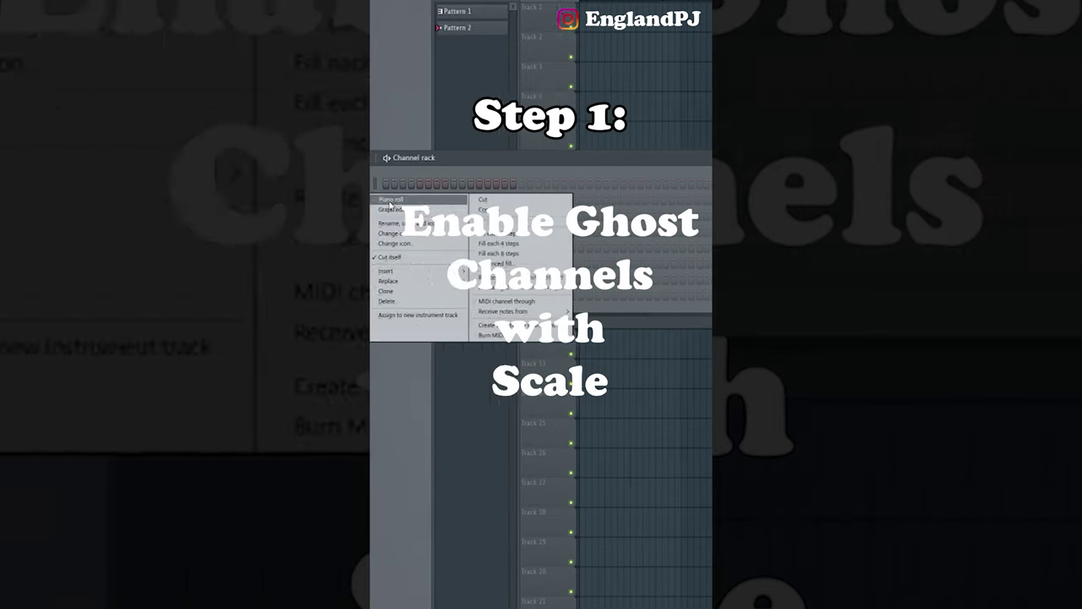
# Open the Omnisphere channel's piano roll and bring up its scale highlighting helper options
pyautogui.click(389, 201)
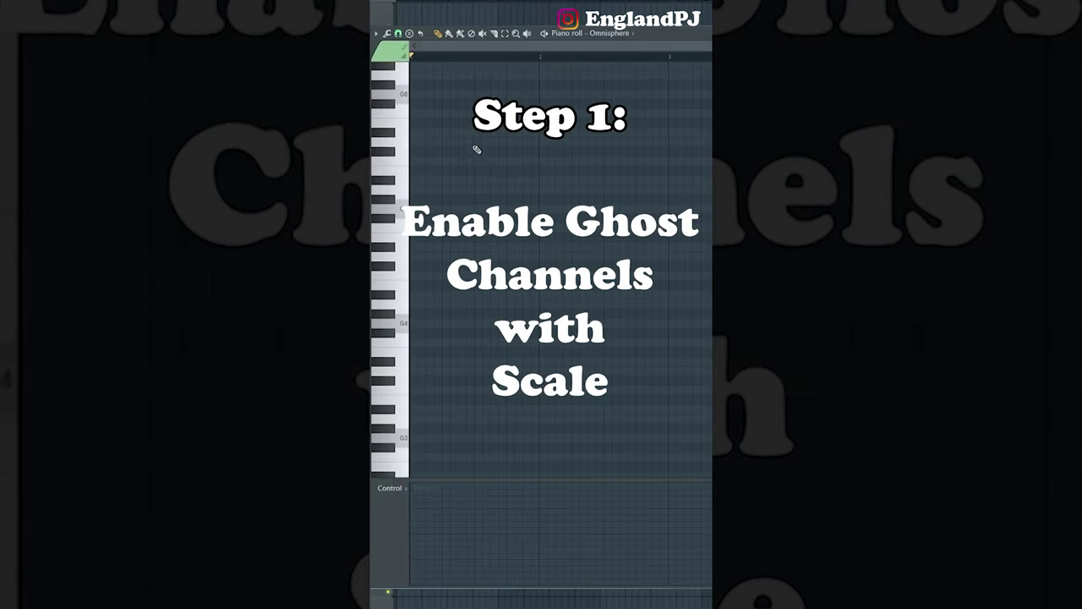
pyautogui.click(377, 34)
pyautogui.moveTo(402, 101)
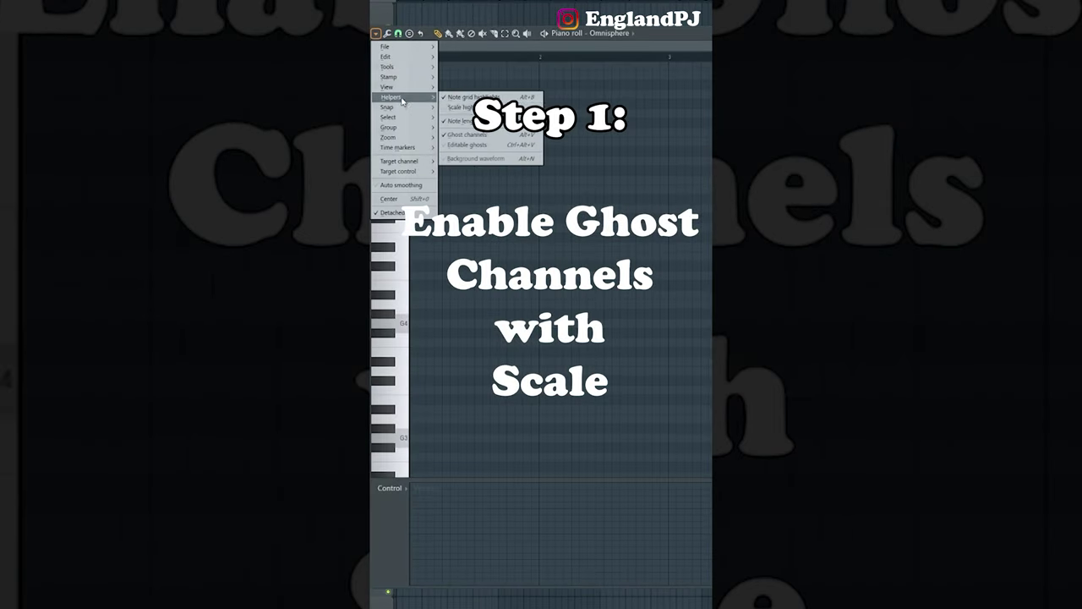
pyautogui.moveTo(460, 107)
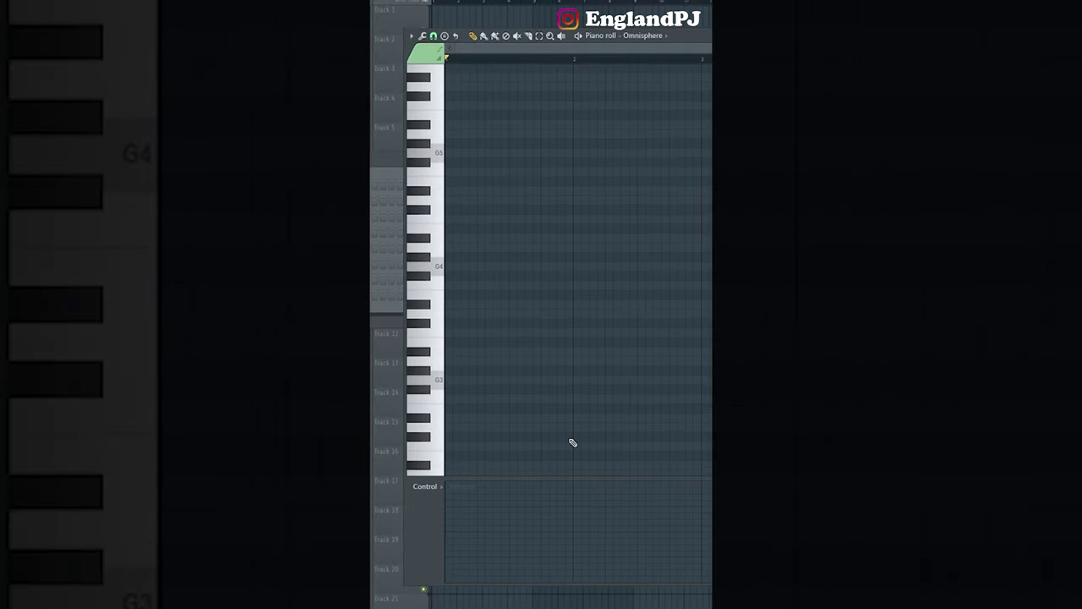
pyautogui.scroll(-3, 541, 270)
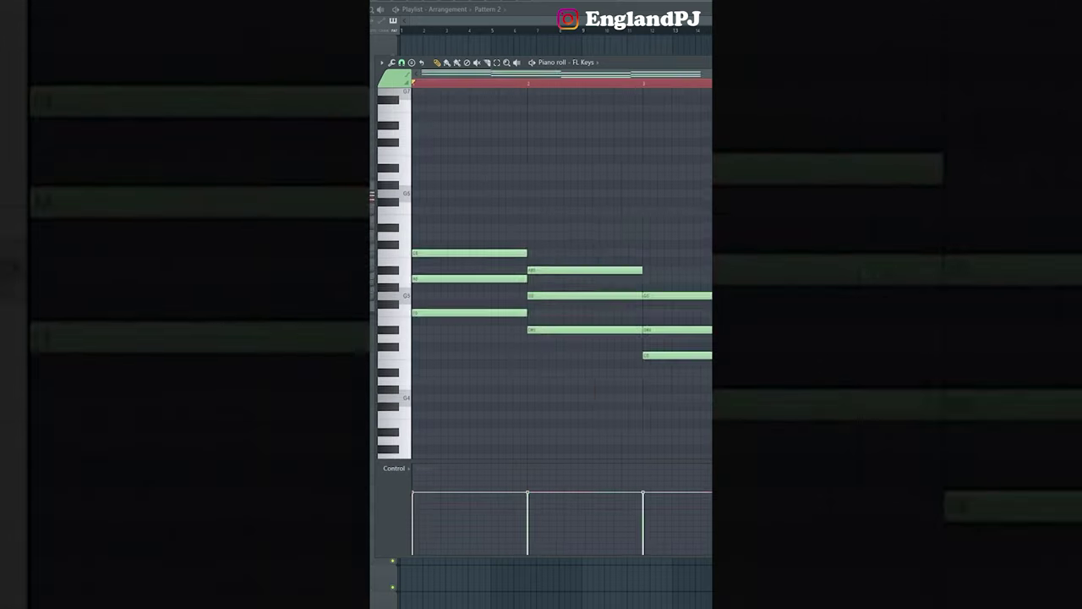
# Spread the FL Keys chords by moving the top and bottom notes of the chords down an octave
pyautogui.moveTo(712, 398); pyautogui.dragTo(435, 164)
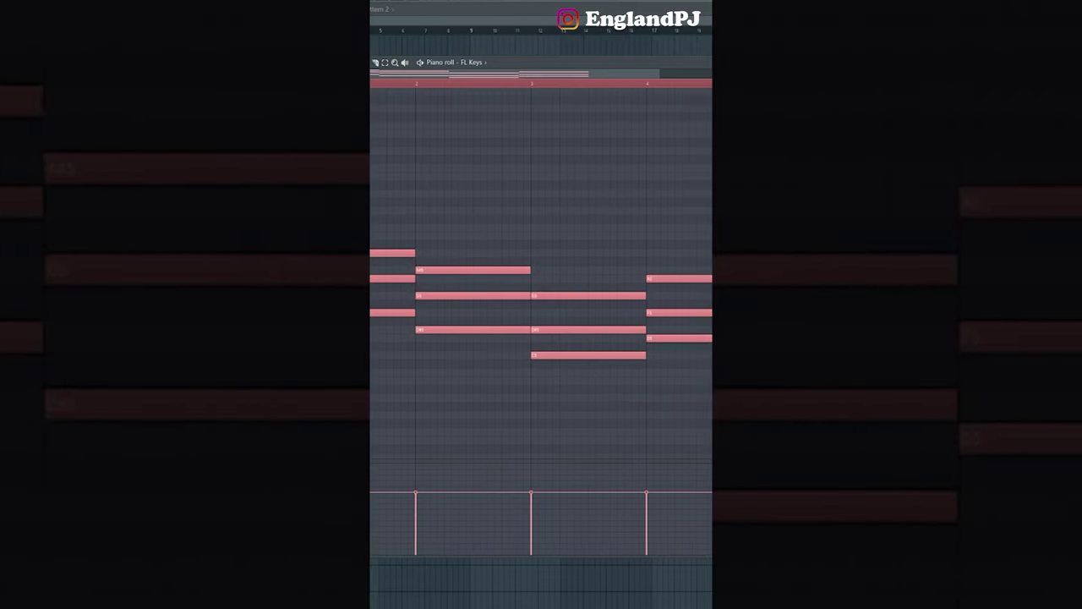
pyautogui.click(671, 367)
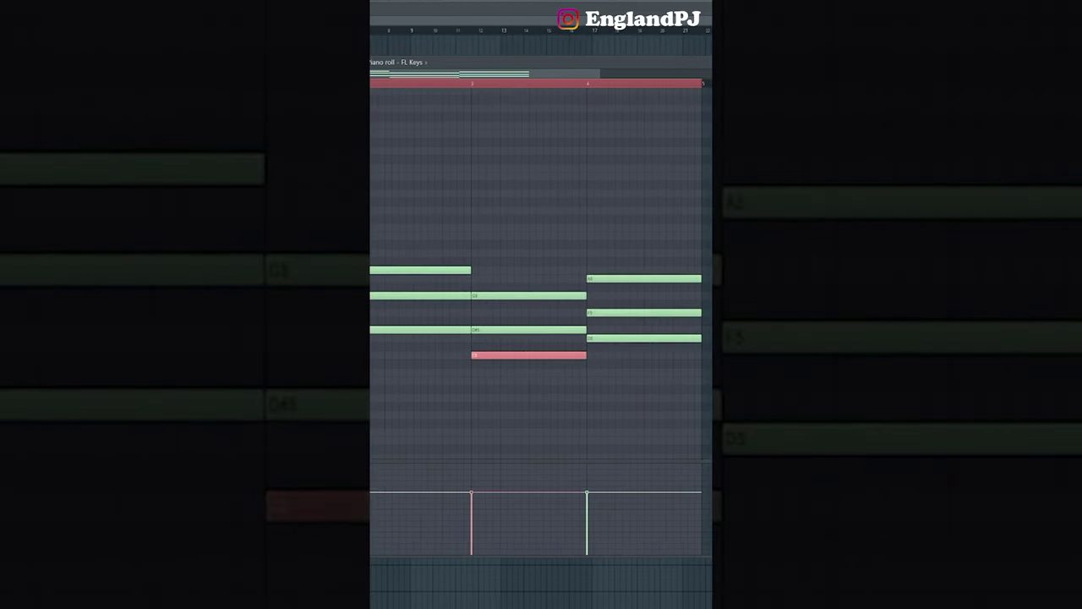
pyautogui.click(488, 285)
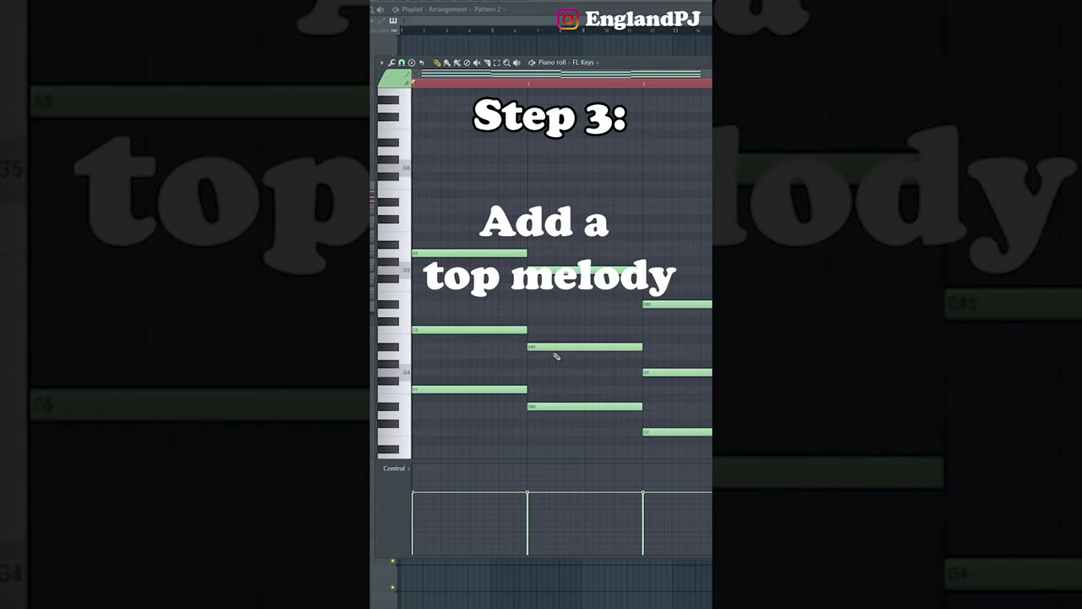
# Draw a repeating top melody of G6, A6, A#6 and G6 above the FL Keys chords
pyautogui.click(439, 168)
pyautogui.moveTo(527, 168); pyautogui.dragTo(446, 173)
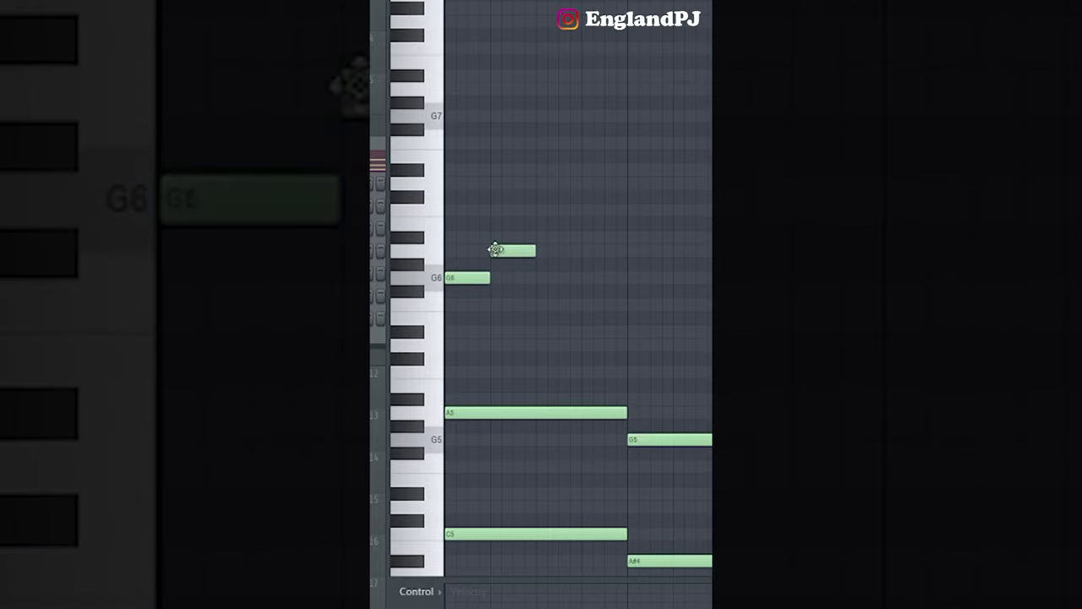
pyautogui.click(583, 279)
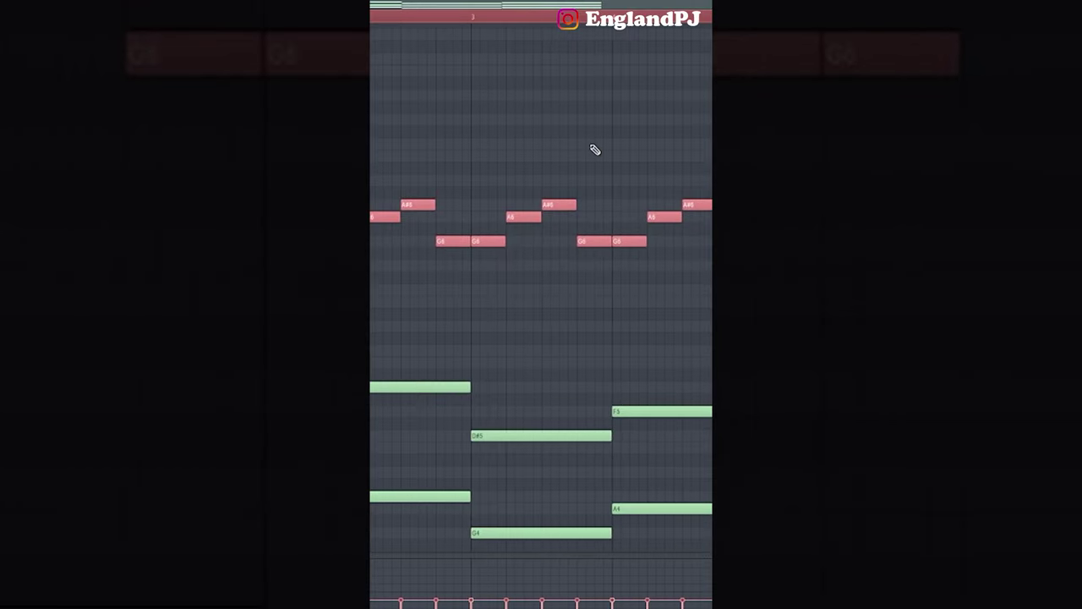
# Duplicate all melody and chord notes 5 semitones lower after the originals, and lower the copy's second melody notes one semitone
pyautogui.hotkey('ctrl', 'a')
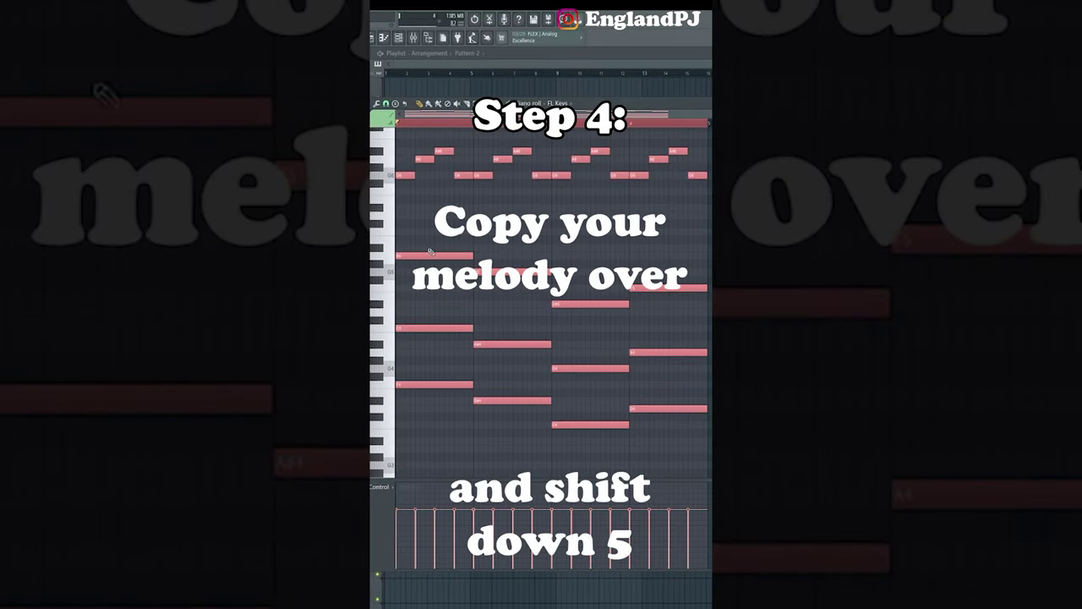
pyautogui.hotkey('ctrl', 'b')
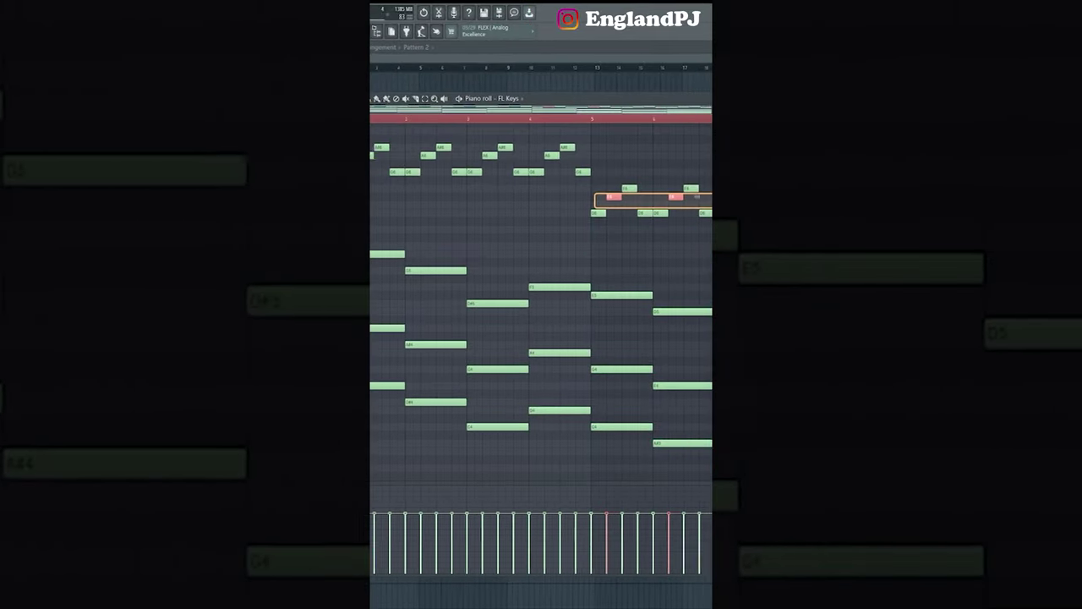
pyautogui.press('Down')
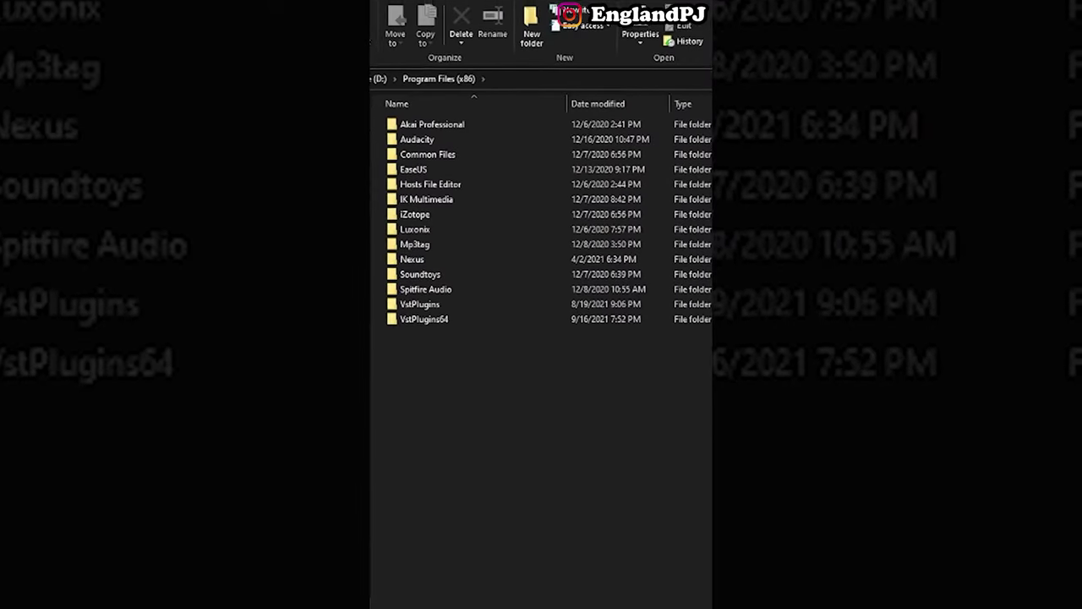
pyautogui.moveTo(698, 444); pyautogui.dragTo(591, 257)
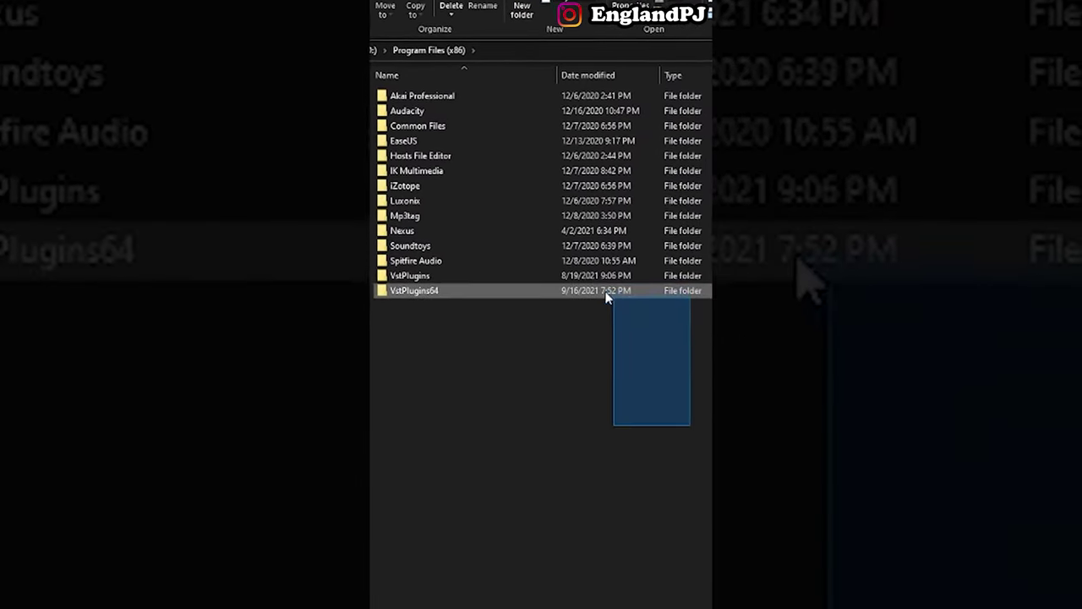
pyautogui.click(632, 396)
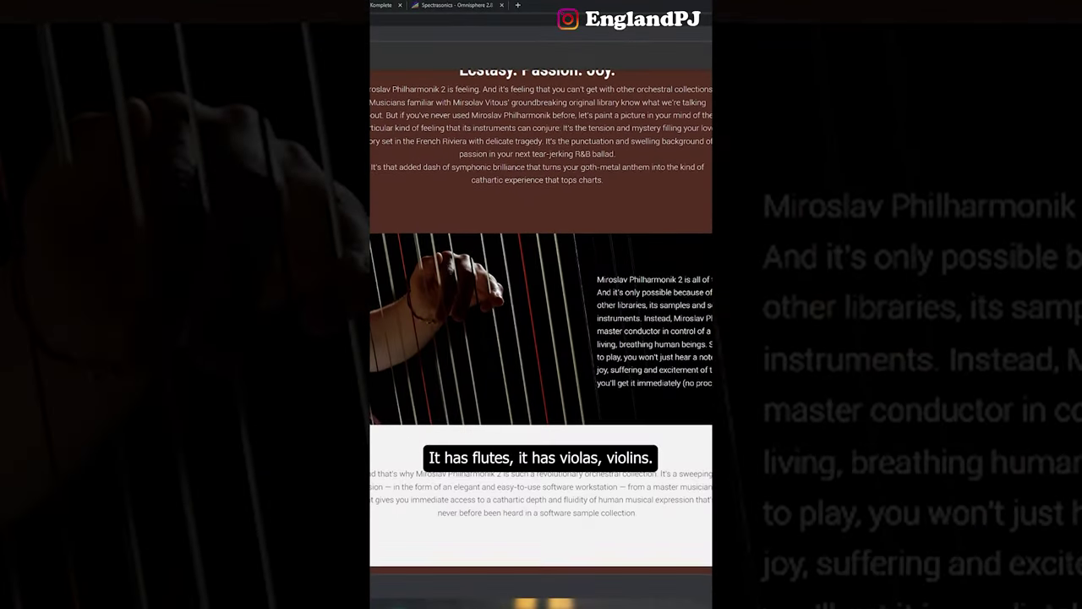
# Look through the product pages for Miroslav Philharmonik 2, RC-20 Retro Color and HalfTime
pyautogui.scroll(-15, 555, 375)
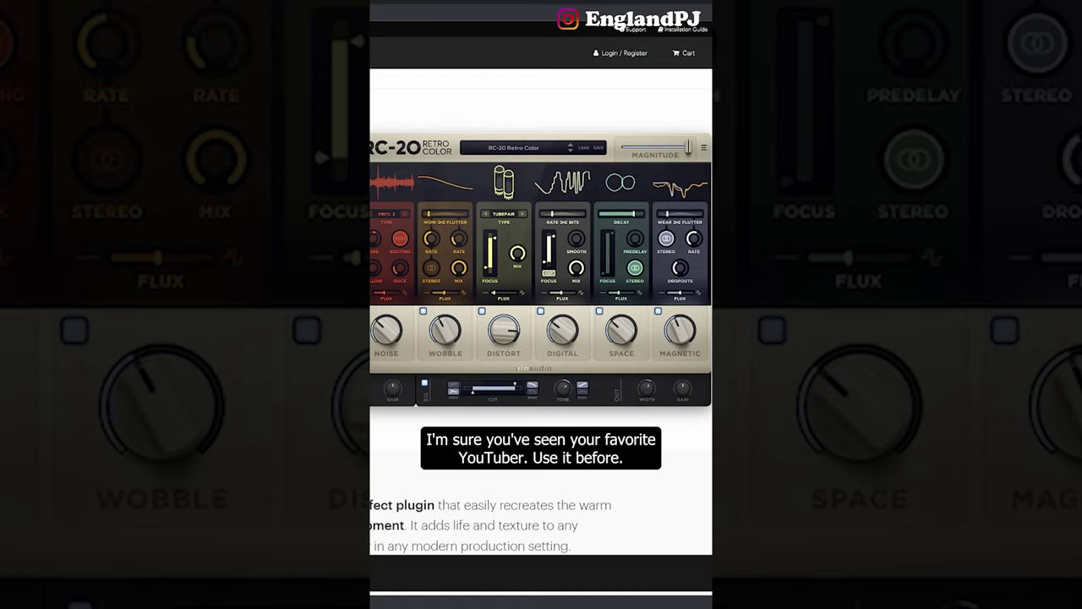
pyautogui.scroll(-5, 541, 338)
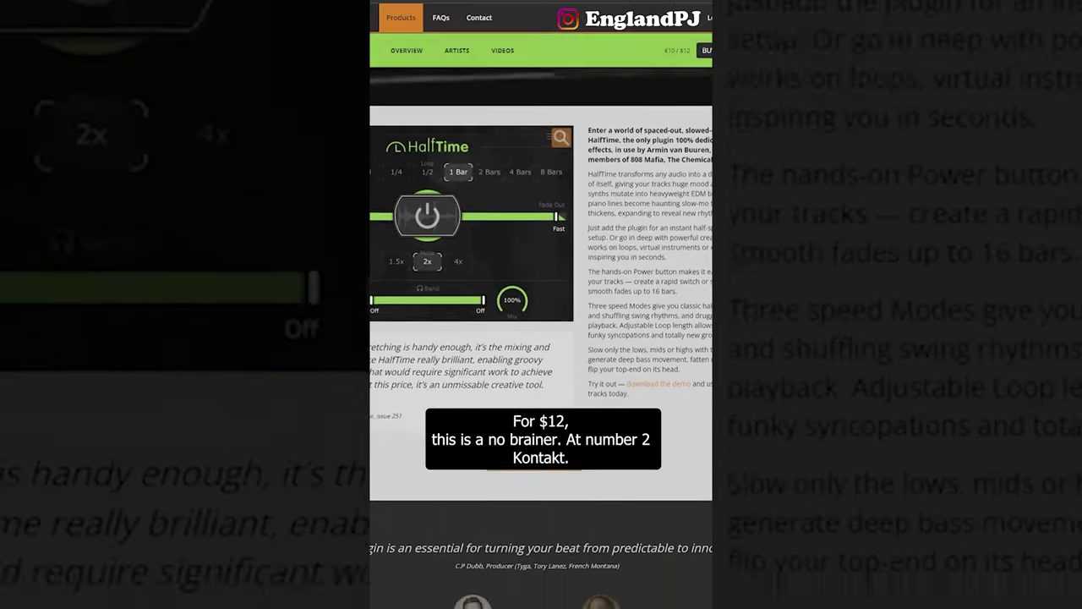
pyautogui.scroll(-10, 541, 304)
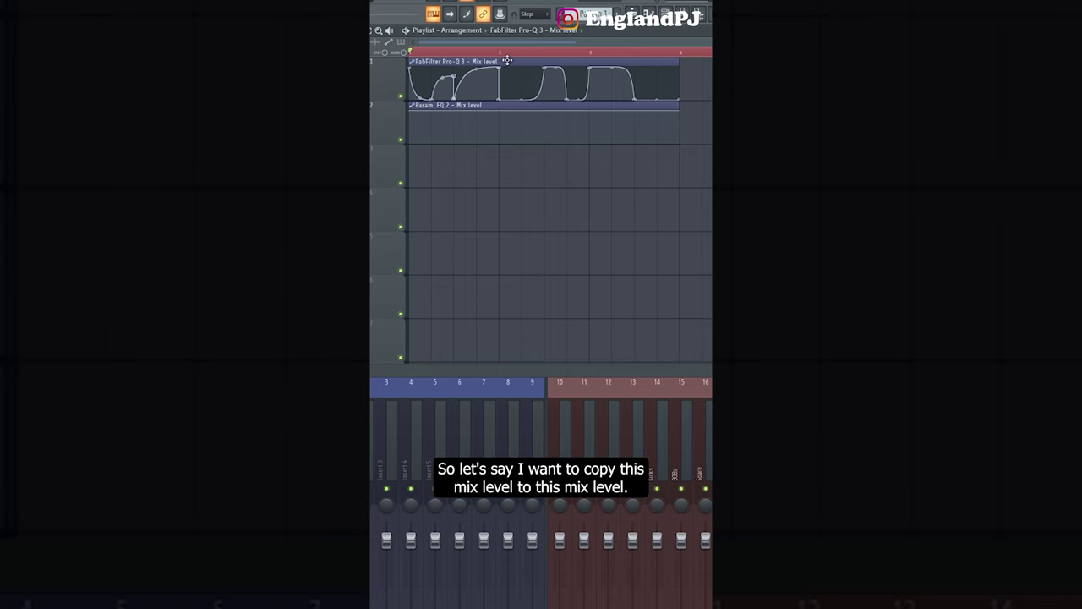
# Copy the FabFilter Pro-Q 3 mix level automation state and paste it into the Param. EQ 2 mix level automation clip
pyautogui.doubleClick(470, 52)
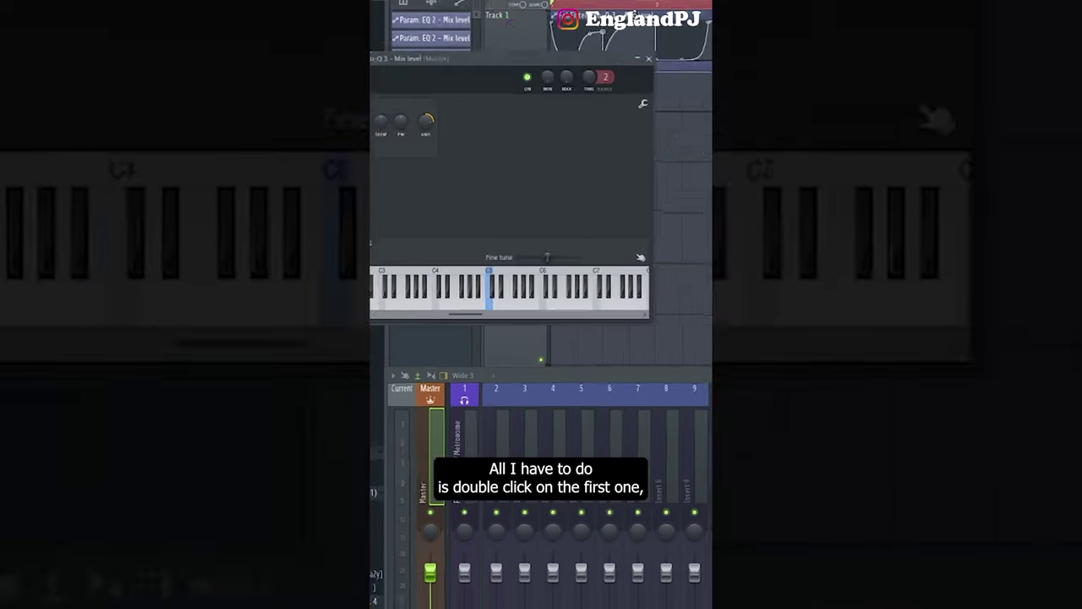
pyautogui.click(700, 96)
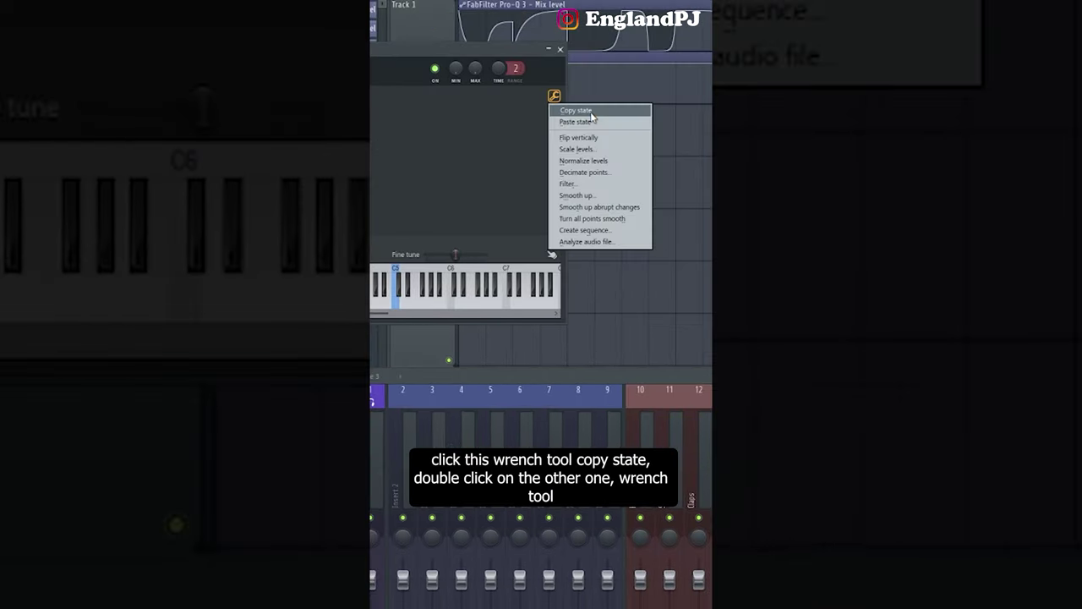
pyautogui.click(577, 111)
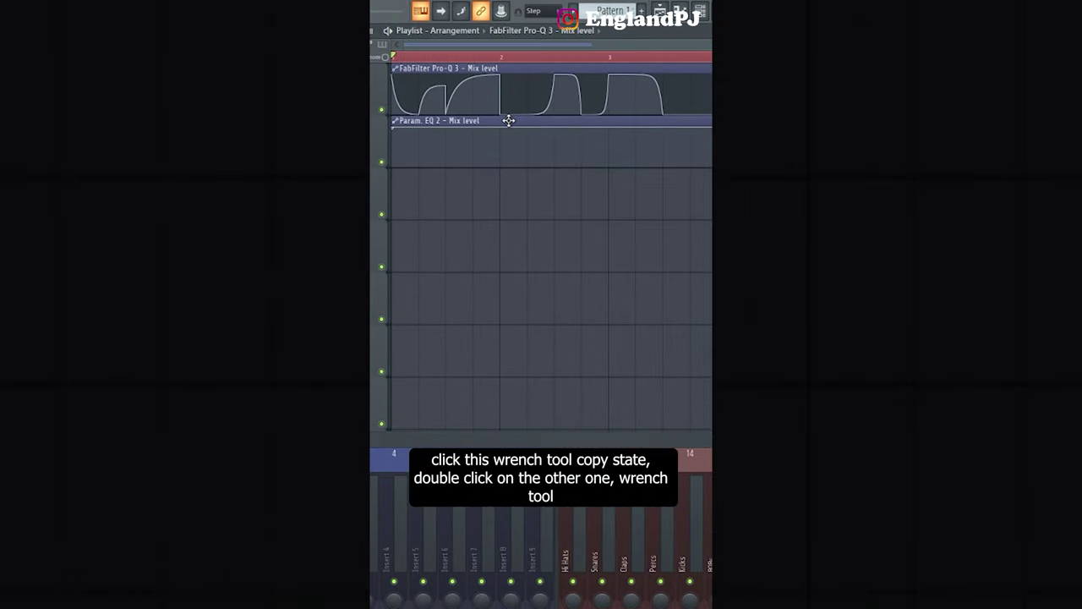
pyautogui.doubleClick(508, 120)
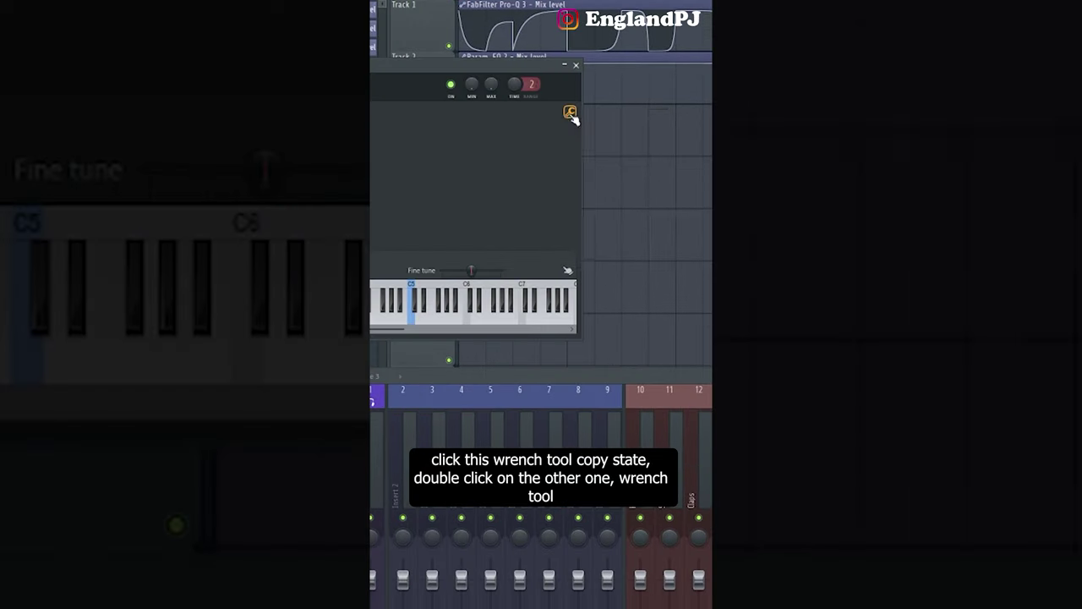
pyautogui.click(569, 114)
pyautogui.click(592, 139)
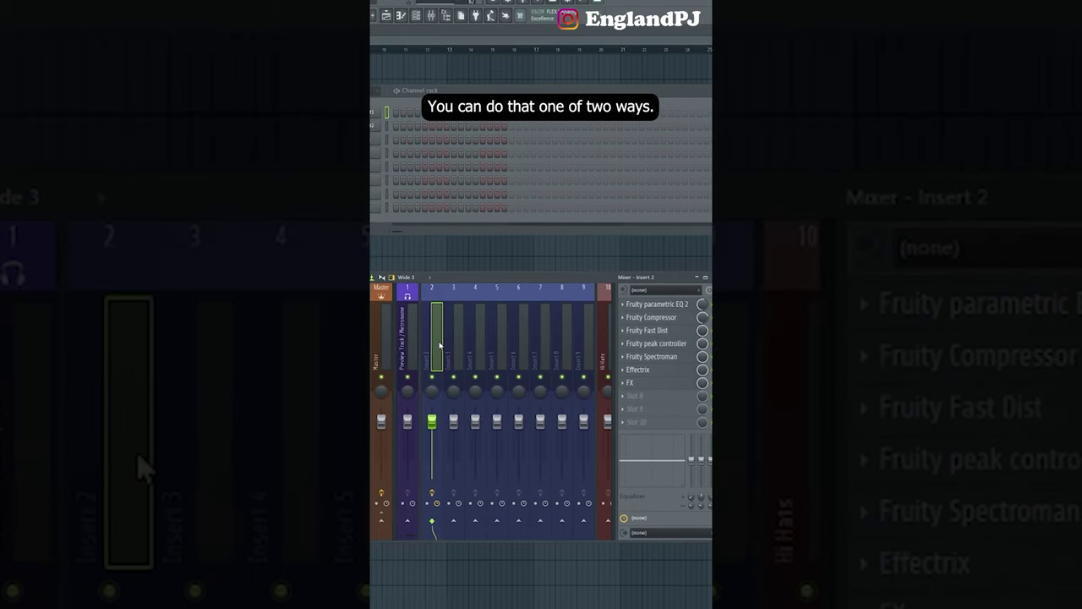
# Route mixer track Insert 4 to Insert 2 so it passes through that track's effects
pyautogui.click(474, 355)
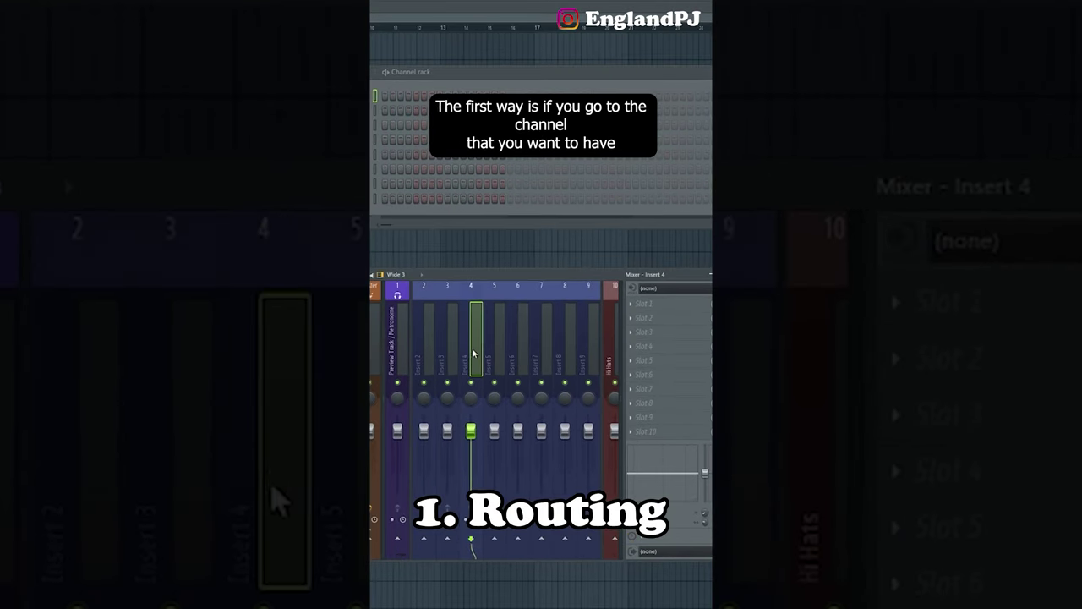
pyautogui.click(423, 538)
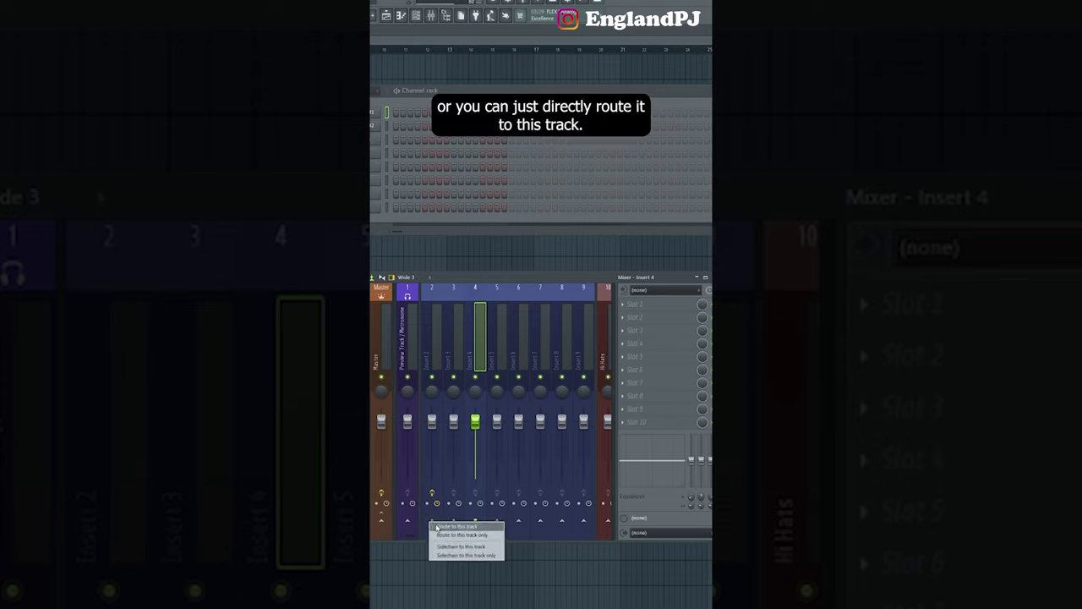
pyautogui.click(440, 527)
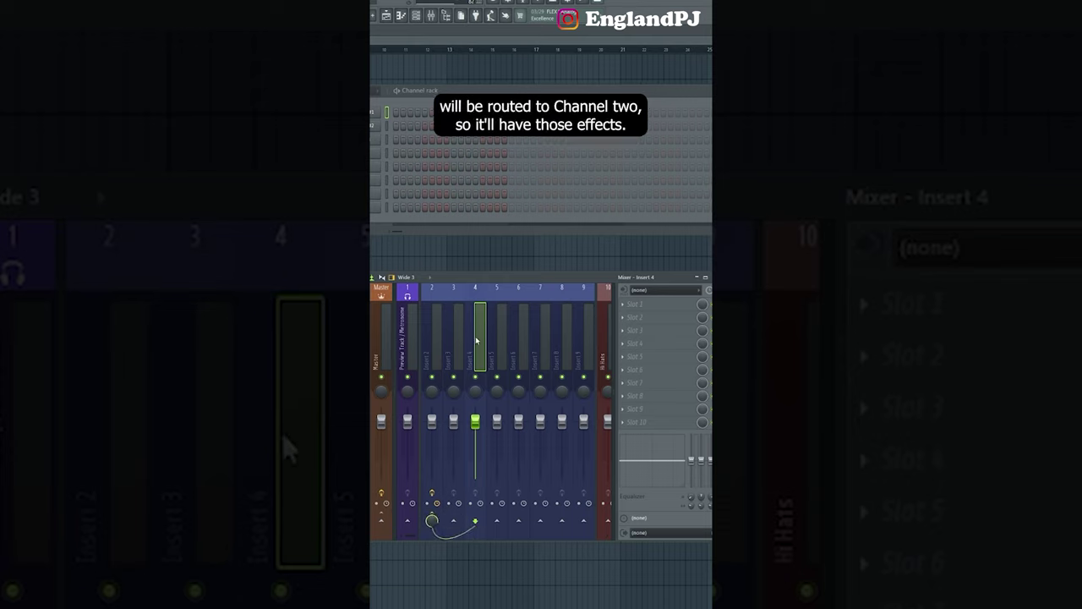
# Copy Insert 2's mixer track state with all its effects onto Insert 3 and select Insert 3
pyautogui.click(438, 358)
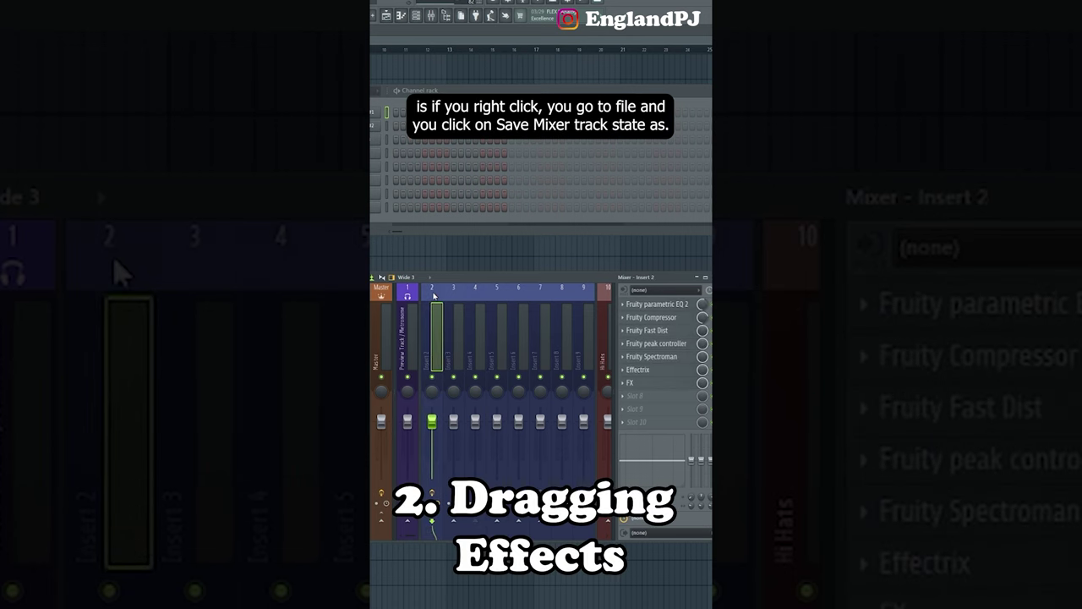
pyautogui.rightClick(434, 296)
pyautogui.moveTo(474, 332)
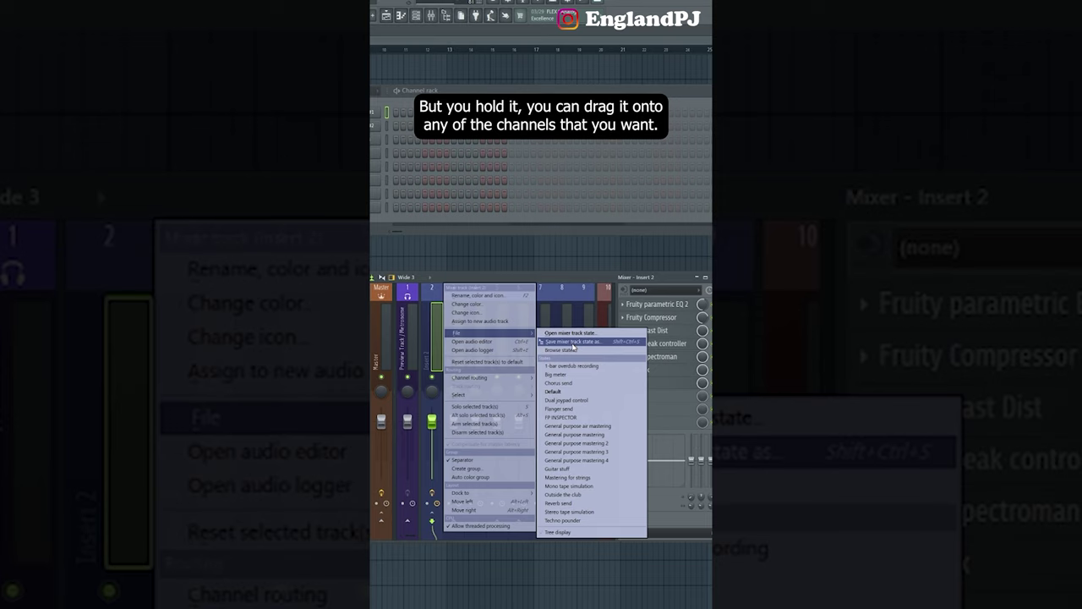
pyautogui.moveTo(573, 346); pyautogui.dragTo(457, 334)
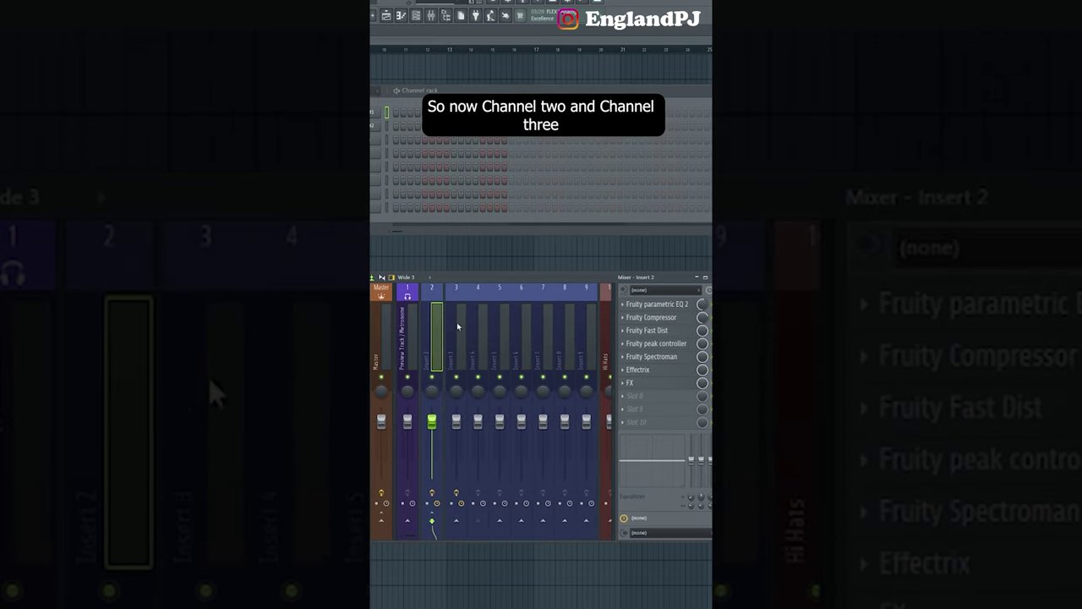
pyautogui.click(457, 326)
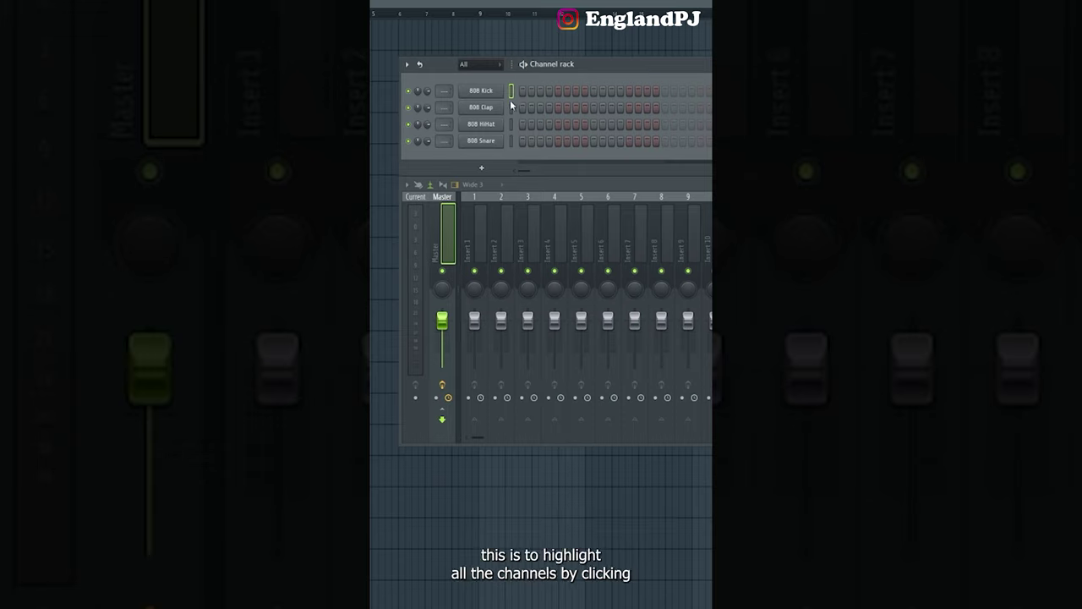
# Route the 808 Kick, Clap, HiHat and Snare to the first free mixer tracks, and open the 808 Kick track's channel routing options
pyautogui.moveTo(512, 91); pyautogui.dragTo(511, 140)
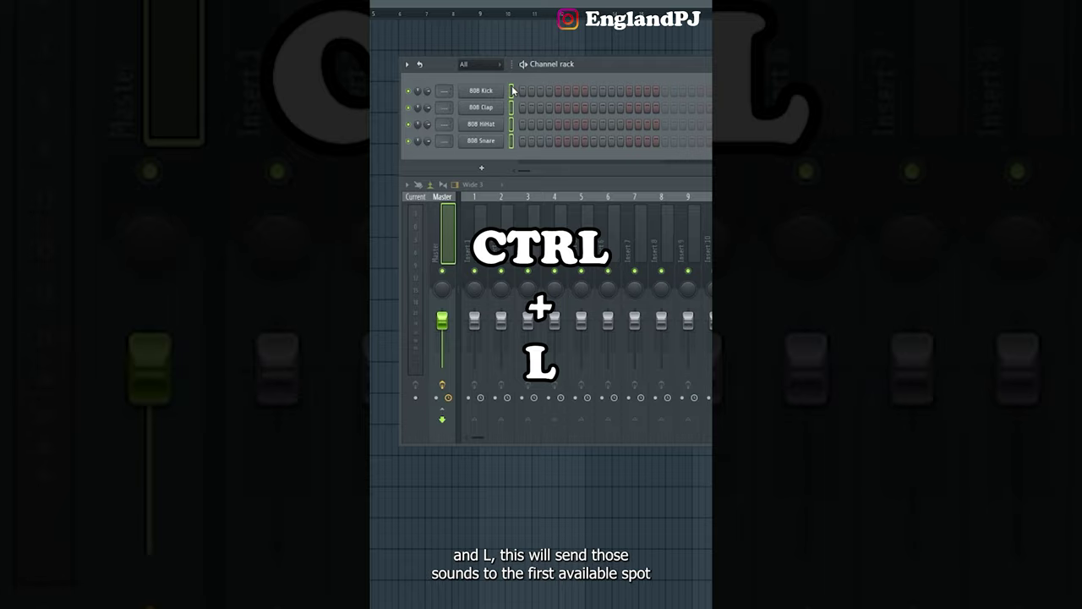
pyautogui.hotkey('ctrl', 'l')
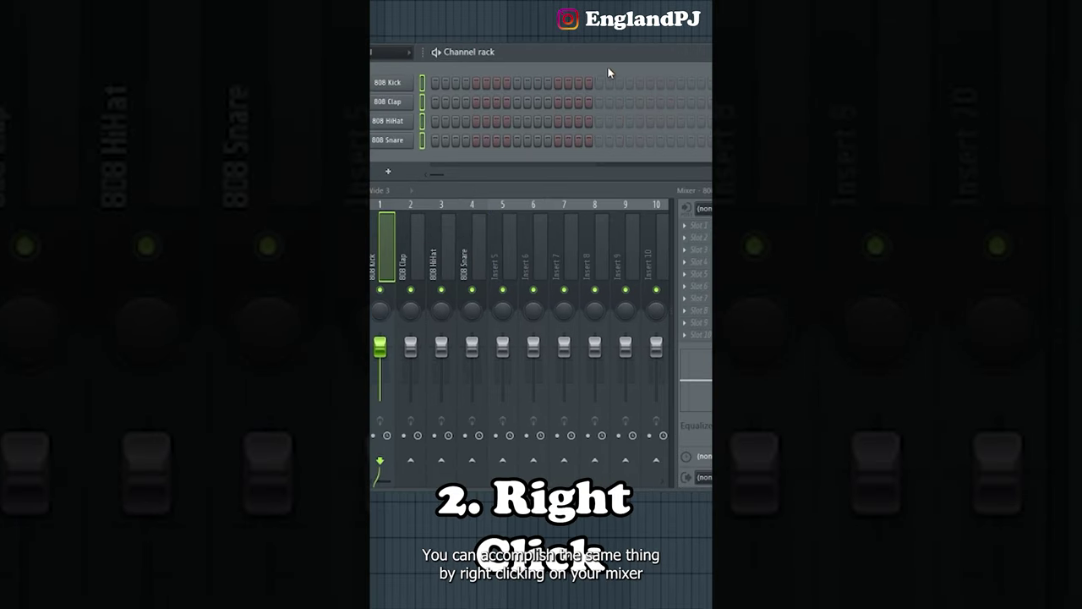
pyautogui.rightClick(388, 220)
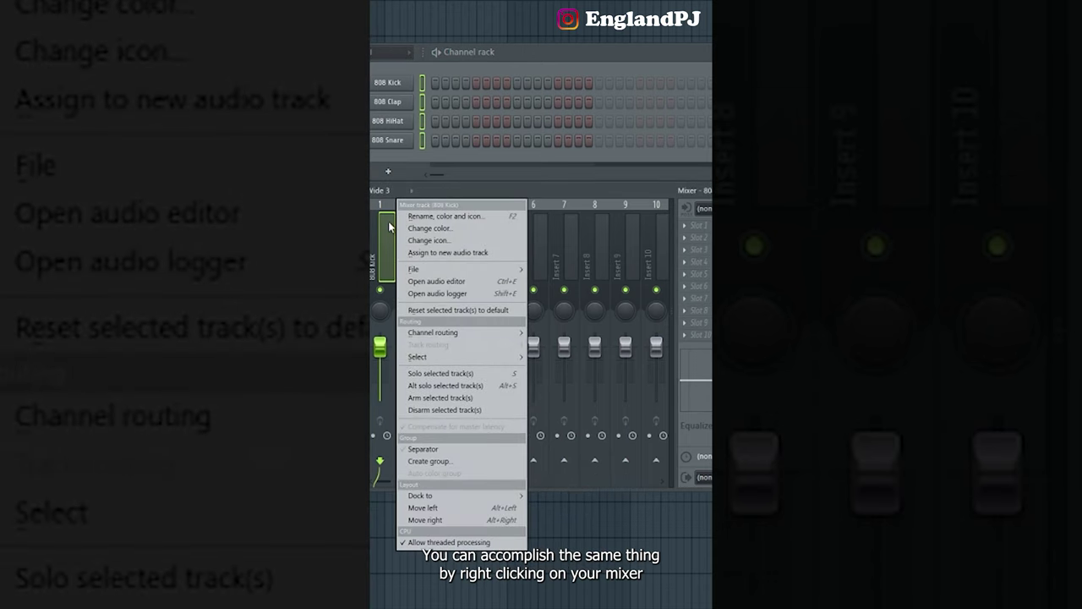
pyautogui.moveTo(479, 334)
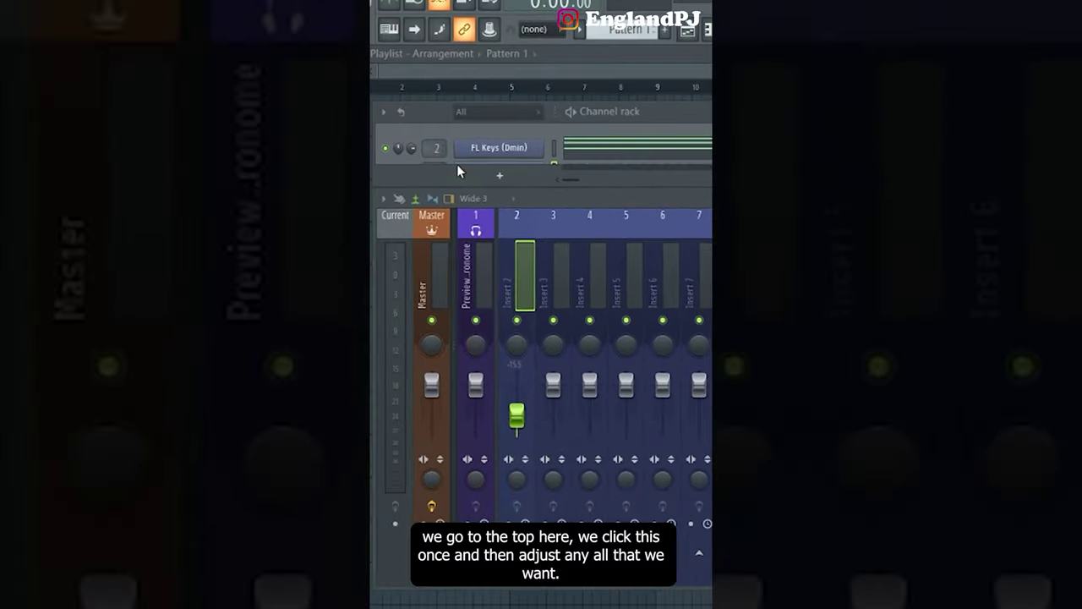
# Turn on multilink to controllers and adjust the Insert 2 volume fader and neighbouring mixer sliders for linking
pyautogui.click(496, 35)
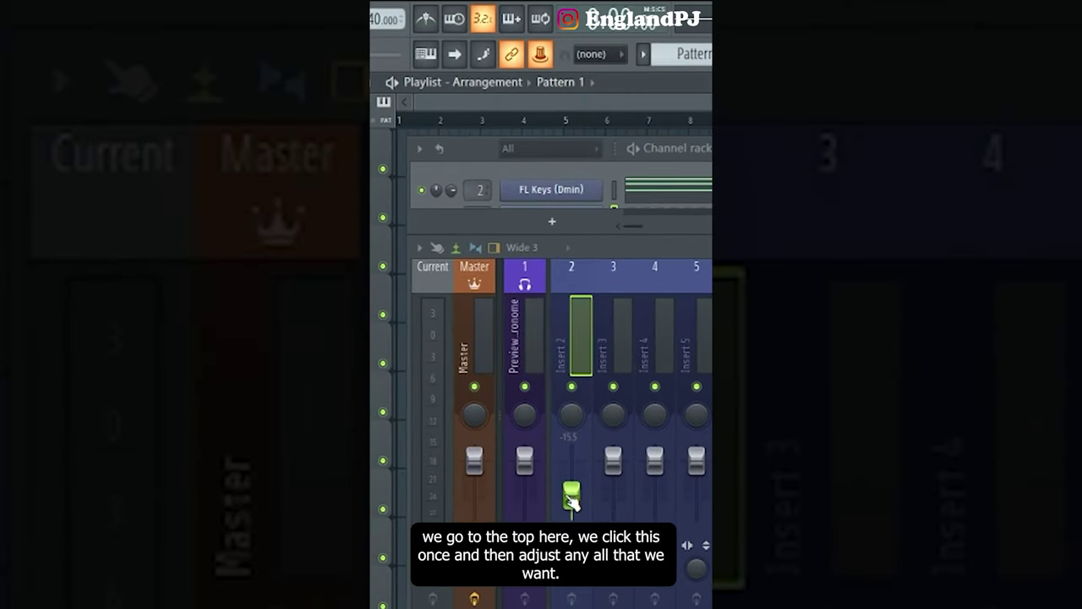
pyautogui.moveTo(573, 501); pyautogui.dragTo(569, 479)
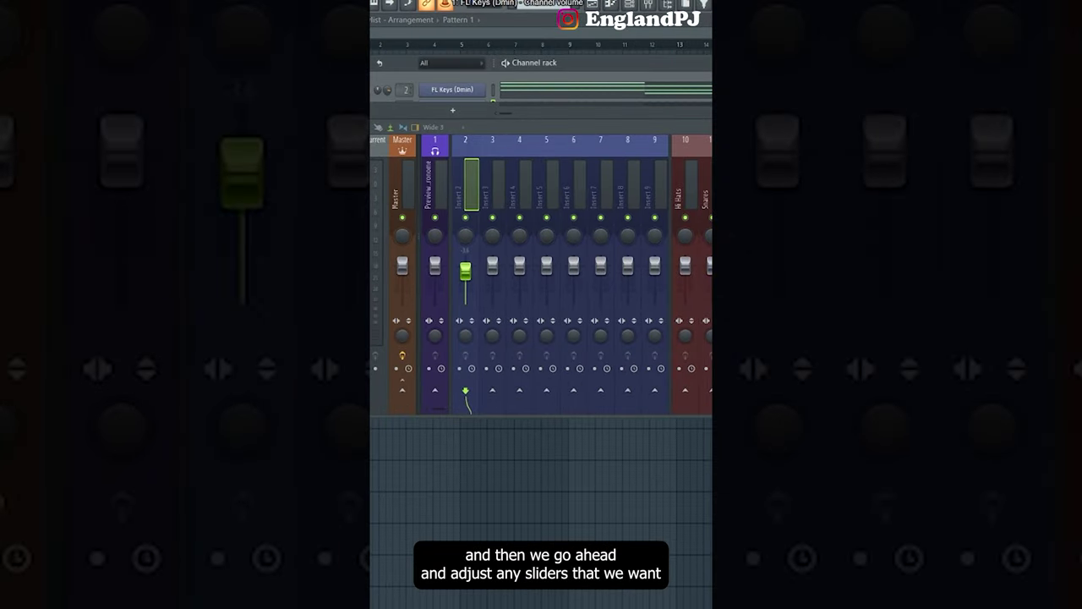
pyautogui.moveTo(492, 265); pyautogui.dragTo(546, 267)
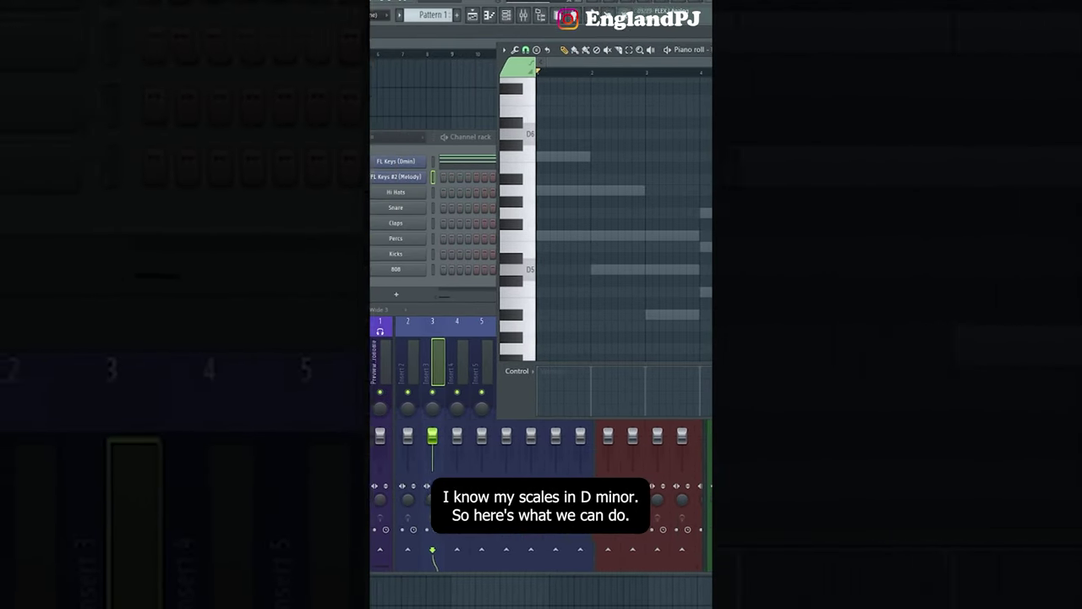
# Open the channel settings of FL Keys #2 (Melody) and set its root note to D for D minor
pyautogui.click(471, 159)
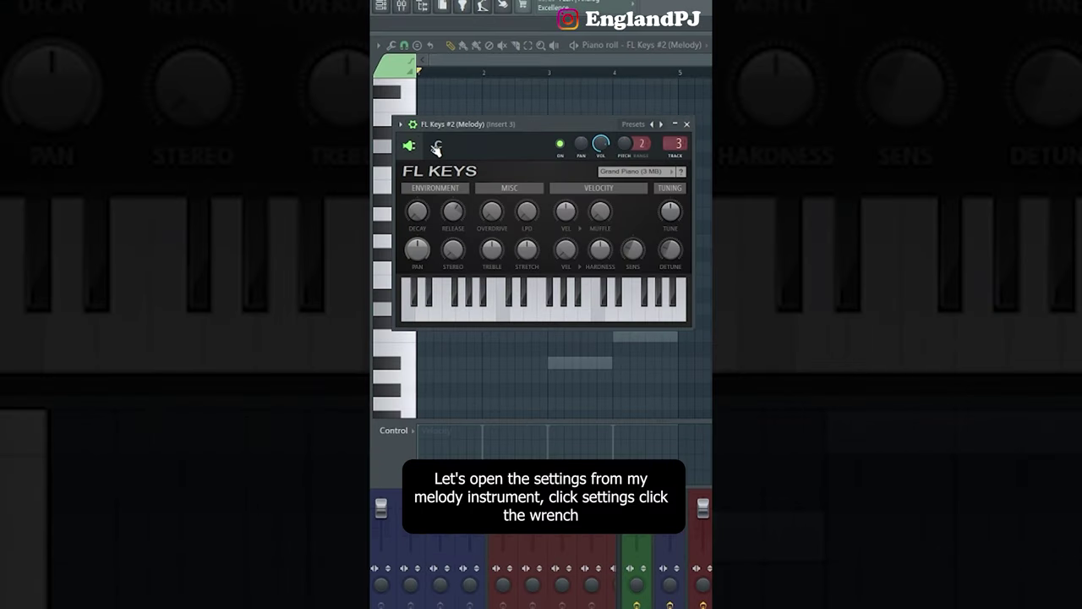
pyautogui.click(437, 147)
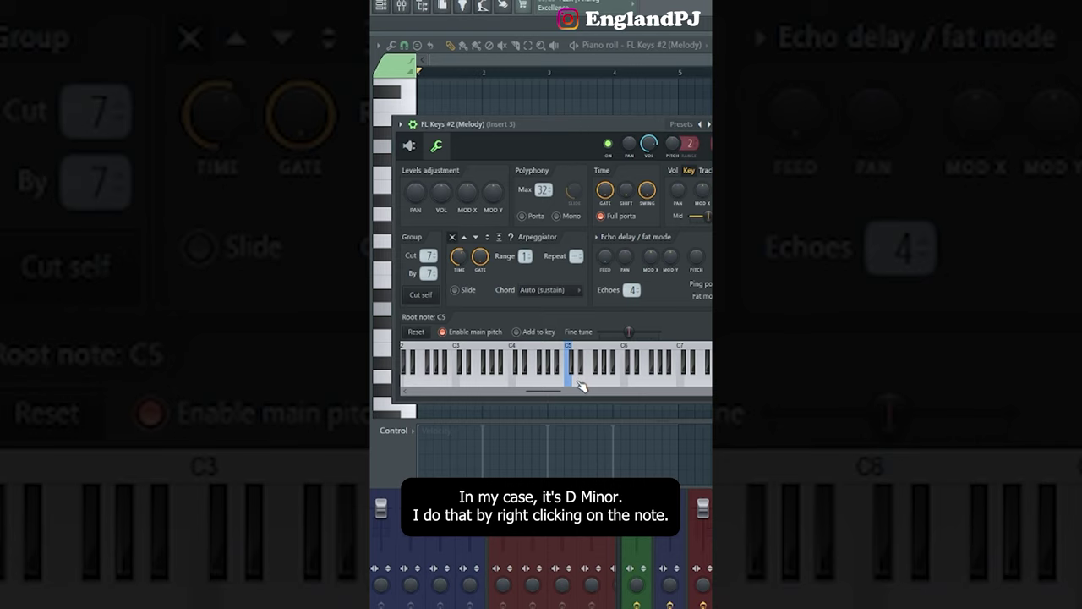
pyautogui.rightClick(580, 385)
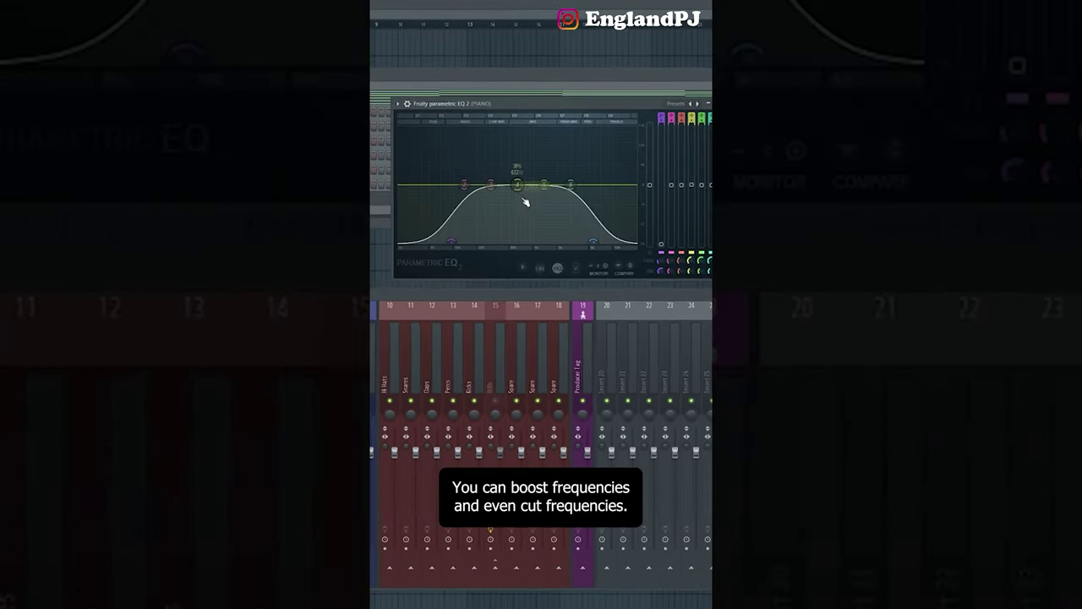
# Load the 20Hz + 18kHz cut preset in the piano track's Fruity parametric EQ 2
pyautogui.moveTo(526, 203)
pyautogui.mouseDown()
pyautogui.moveTo(520, 171)
pyautogui.moveTo(518, 208)
pyautogui.mouseUp()
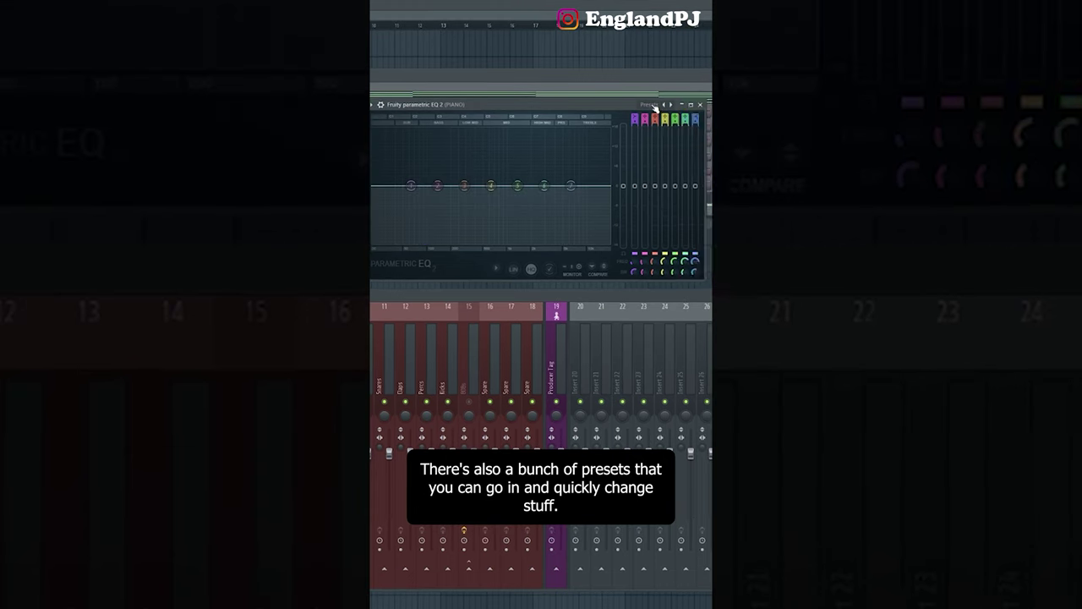
pyautogui.click(660, 104)
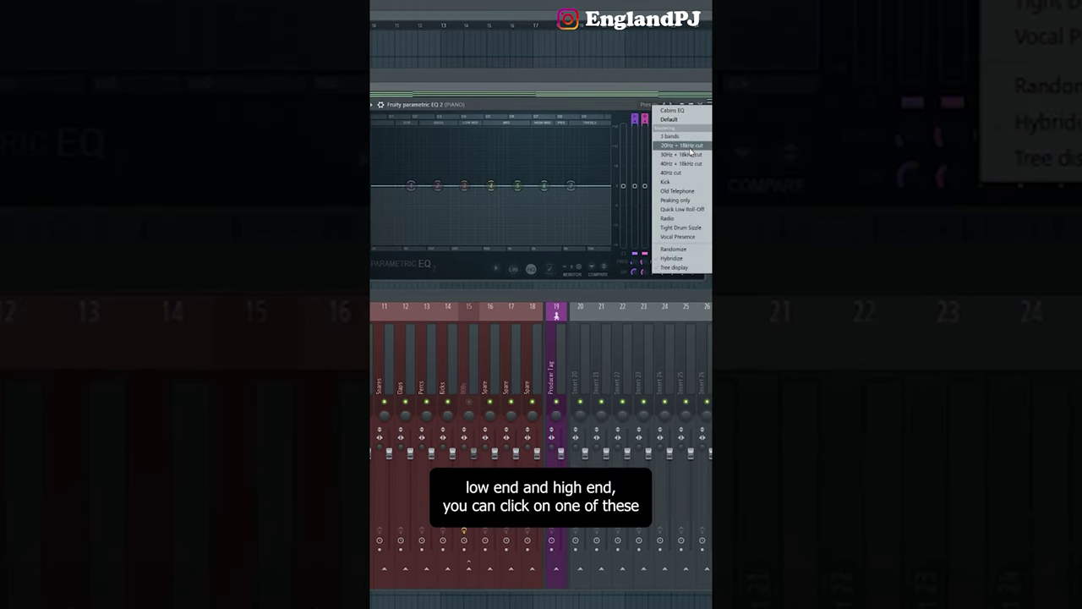
pyautogui.click(691, 148)
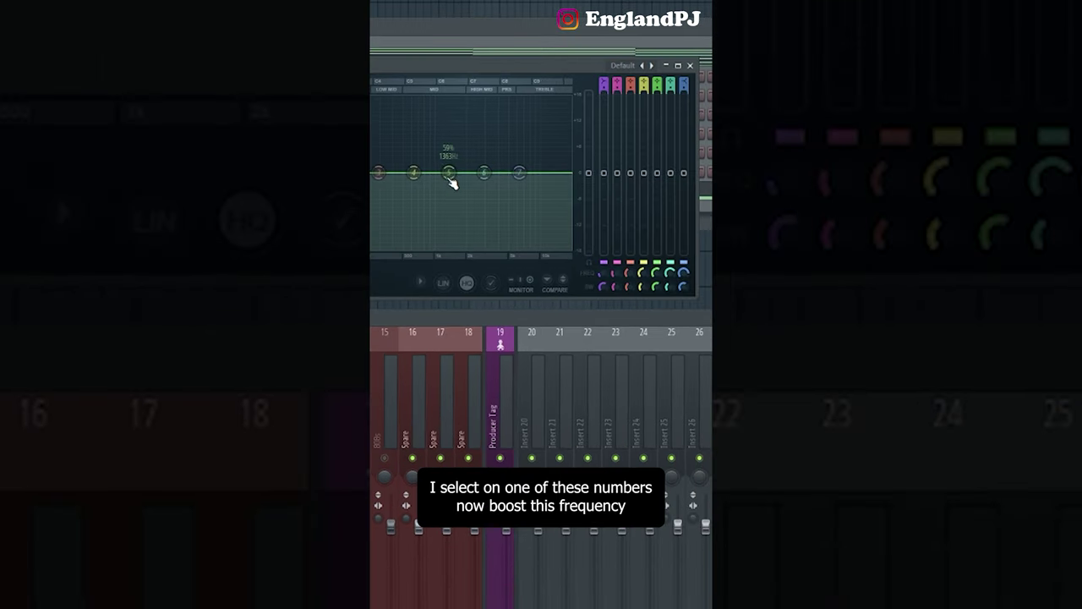
# Narrow band 5 of the piano's parametric EQ, boost it fully around 1.3 kHz to locate an unwanted frequency, and cut it
pyautogui.moveTo(448, 172); pyautogui.dragTo(448, 154)
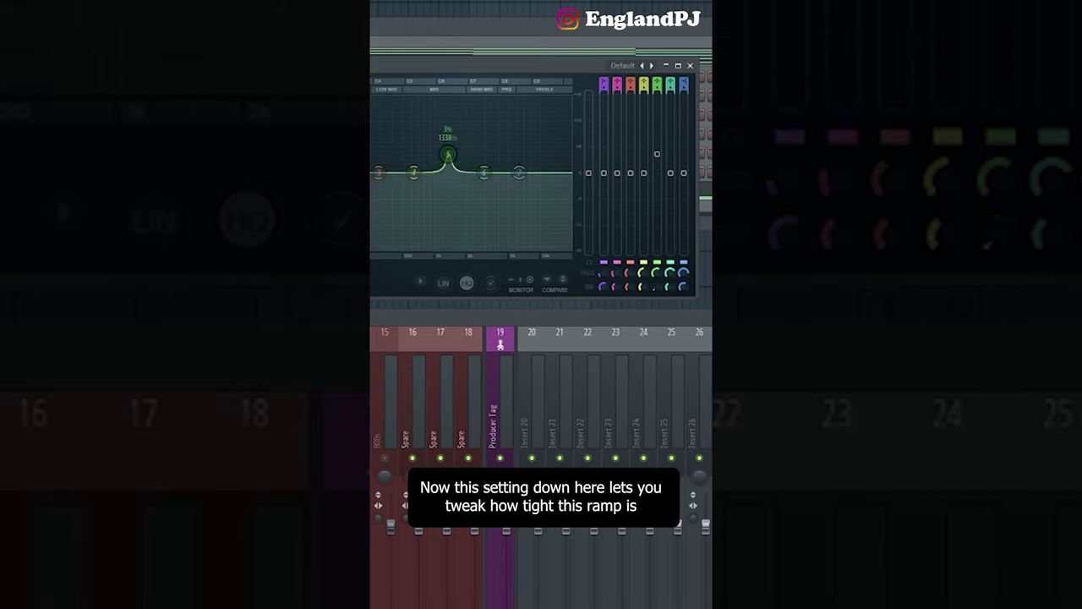
pyautogui.scroll(-5, 656, 286)
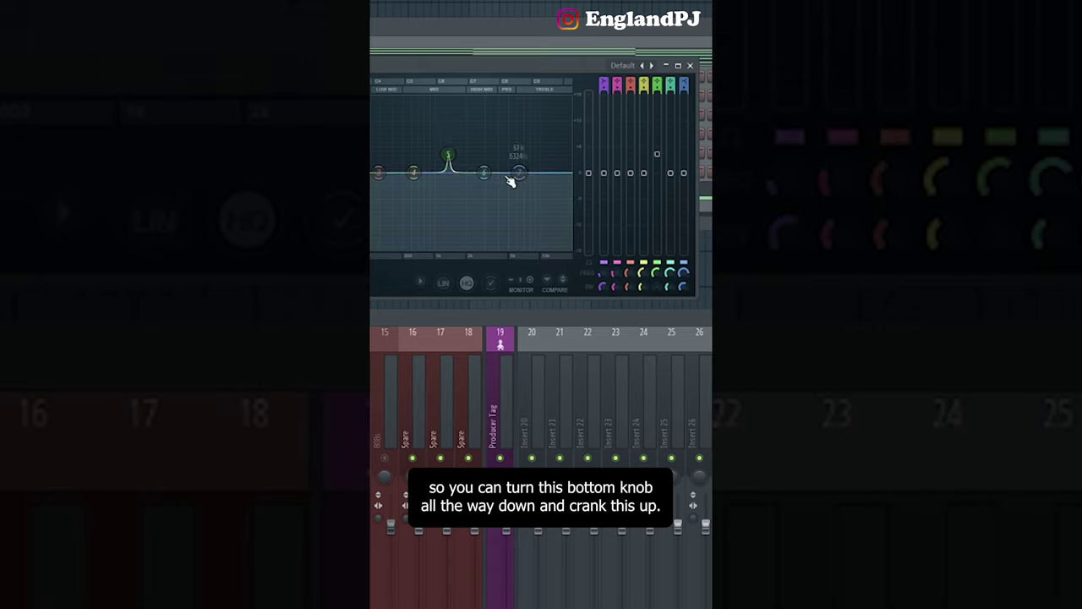
pyautogui.moveTo(454, 163); pyautogui.dragTo(446, 97)
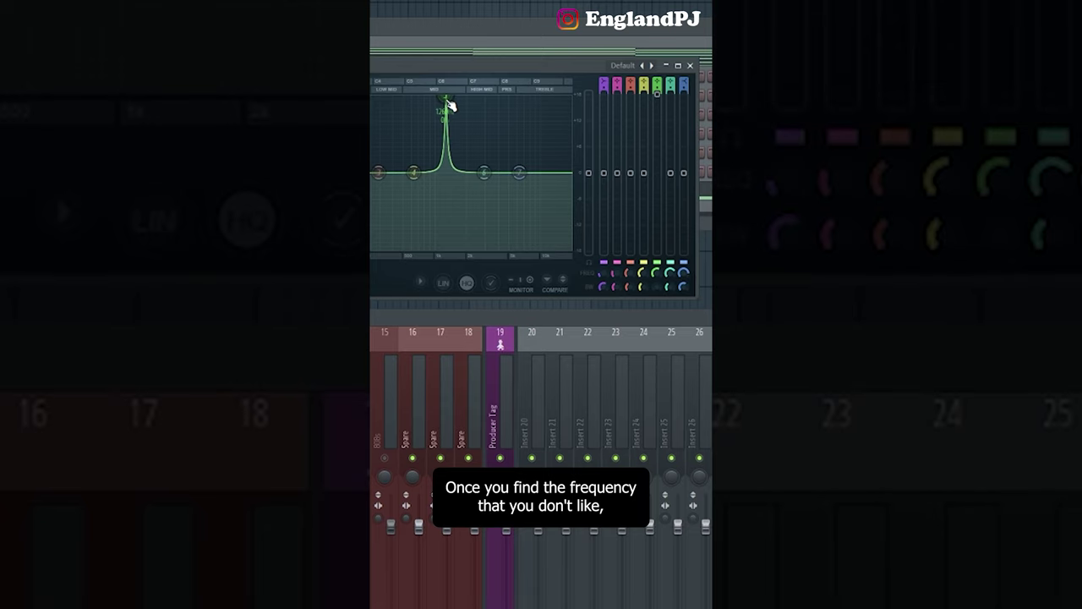
pyautogui.moveTo(658, 94); pyautogui.dragTo(657, 99)
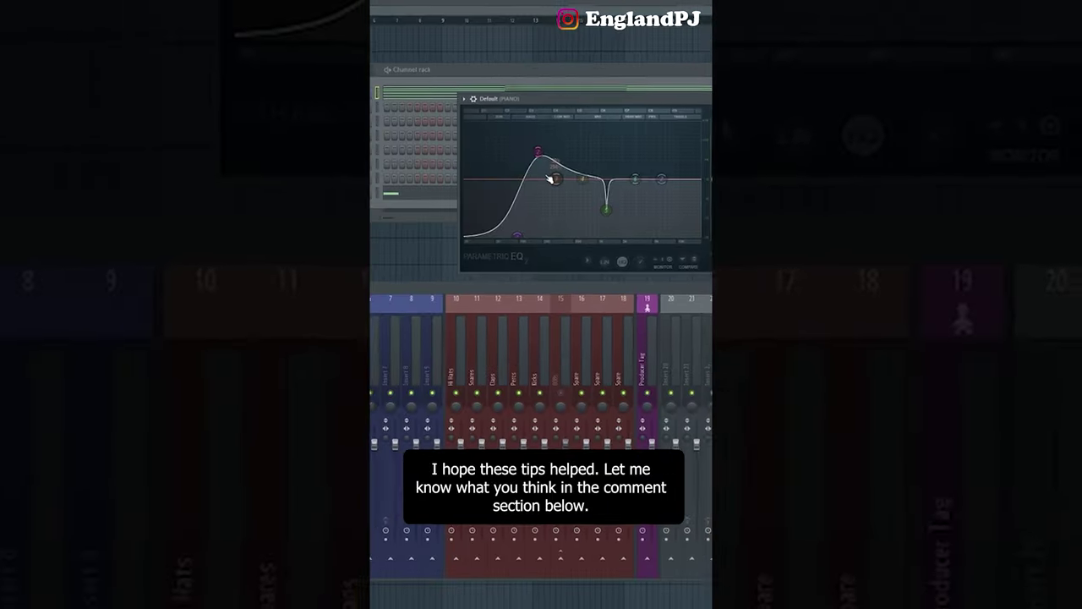
pyautogui.moveTo(546, 177); pyautogui.dragTo(522, 175)
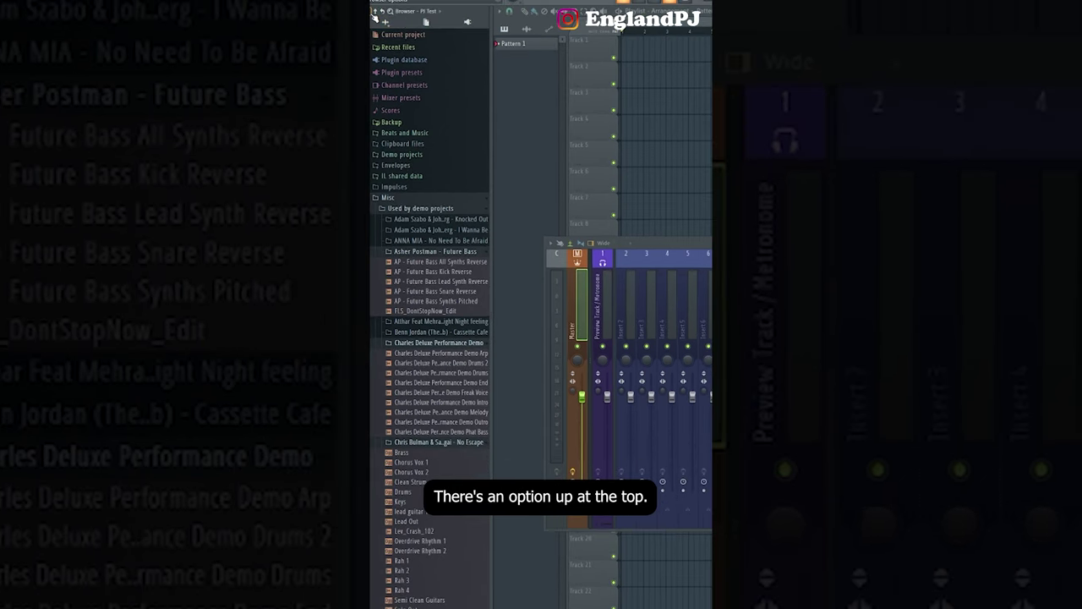
# Set the browser to show only one folder content at a time and change its size to compact
pyautogui.click(374, 12)
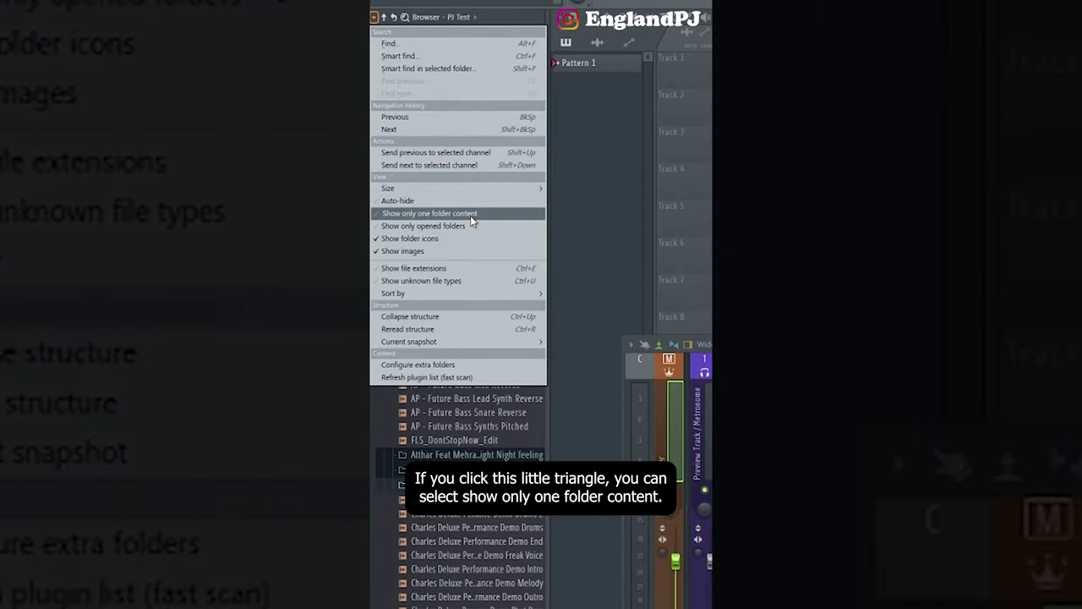
pyautogui.click(471, 214)
pyautogui.click(459, 232)
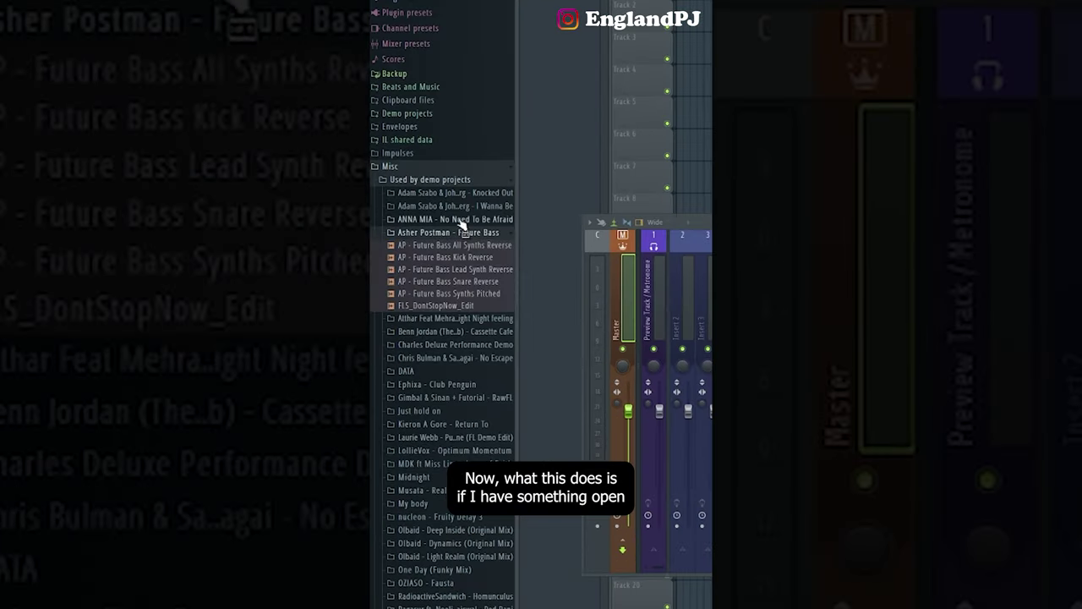
pyautogui.click(461, 219)
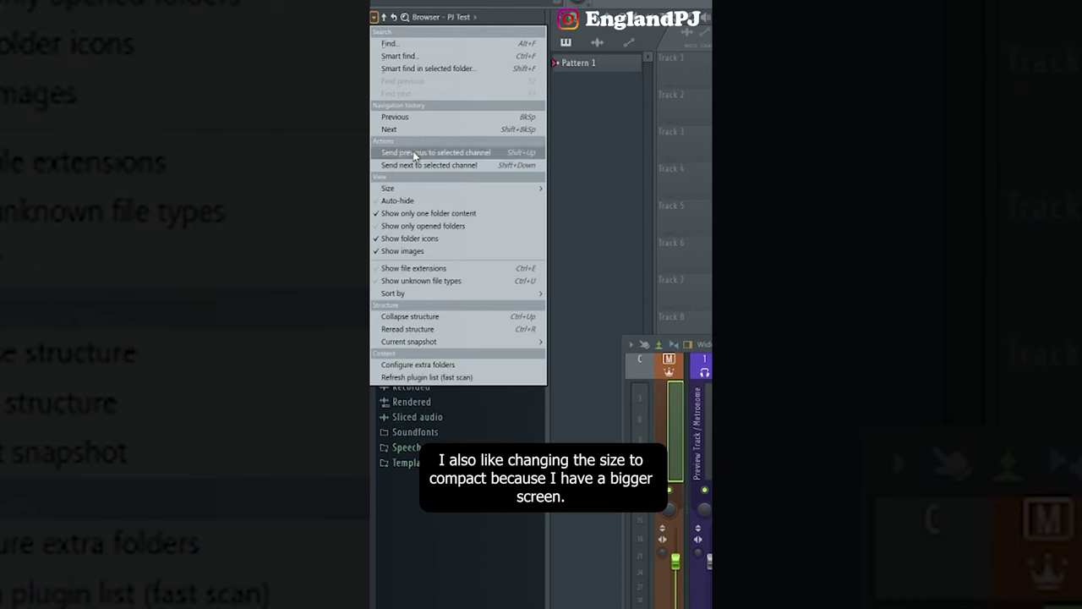
pyautogui.moveTo(425, 189)
pyautogui.click(570, 188)
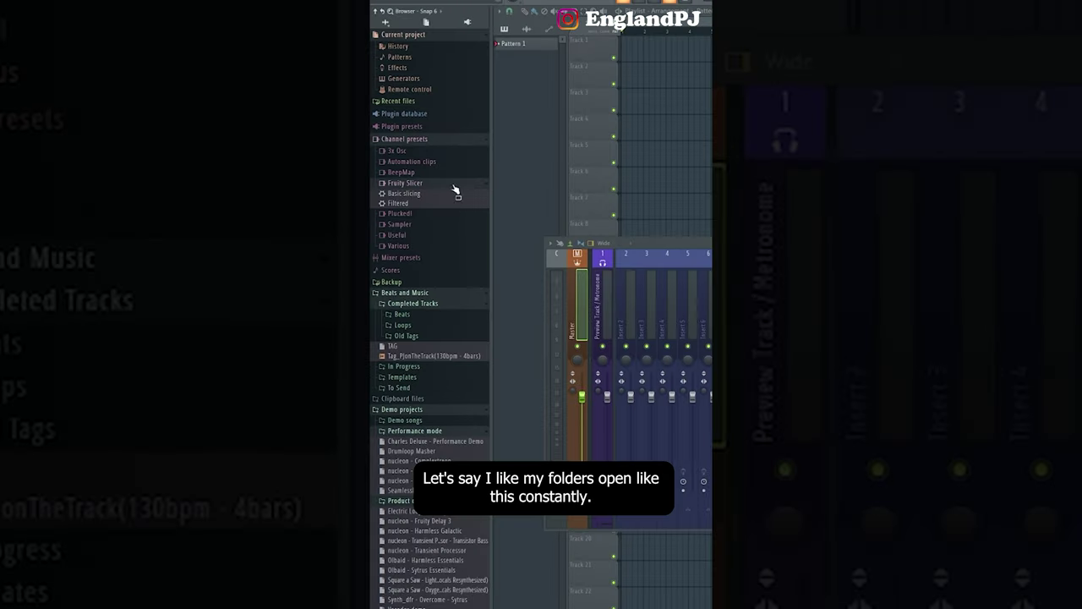
# Freeze the browser snapshot Snap 6 with its open folders, switch to the All snapshot, and return to Snap 6
pyautogui.click(418, 11)
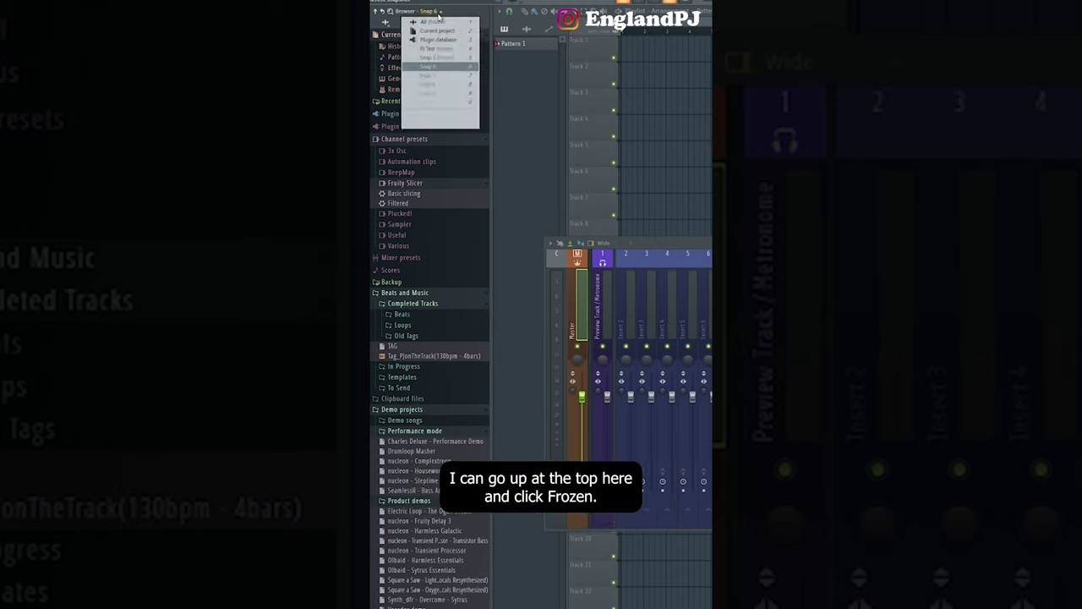
pyautogui.click(449, 125)
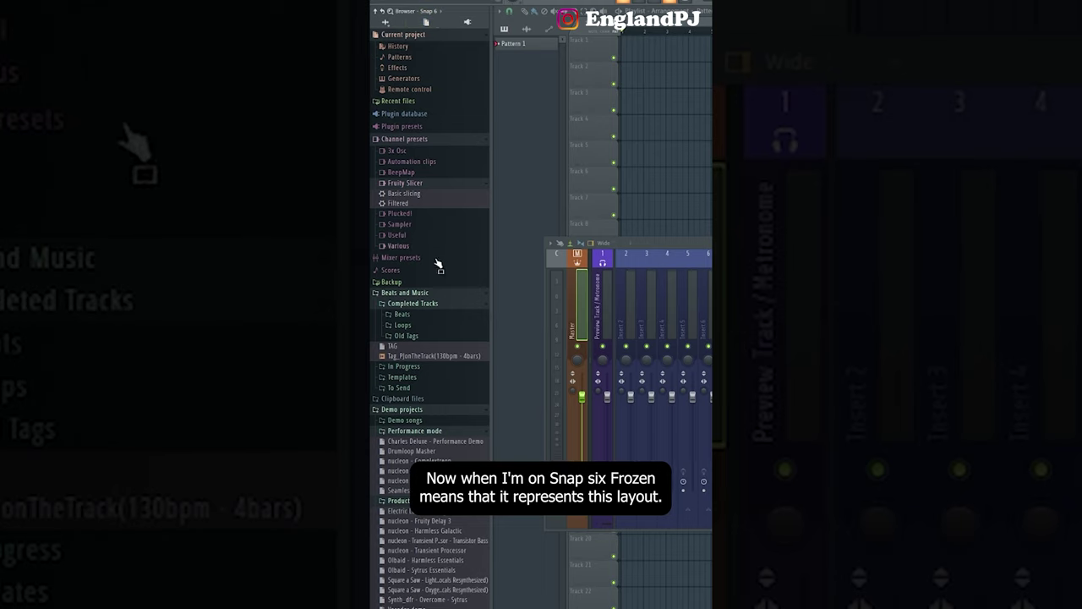
pyautogui.click(448, 18)
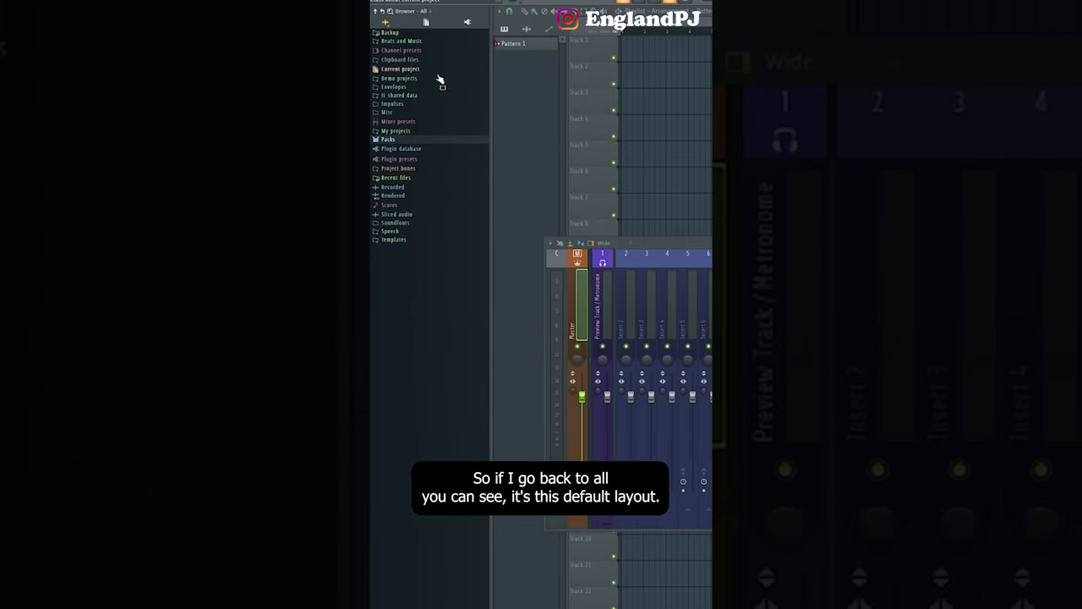
pyautogui.click(413, 11)
pyautogui.click(454, 66)
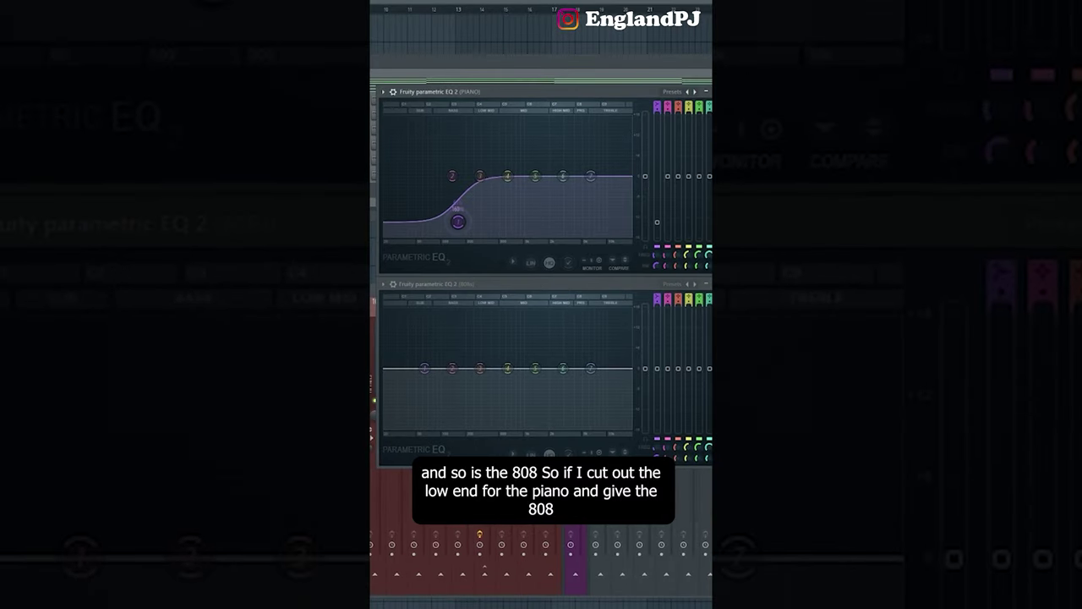
# Cut the piano's low end with band 1 of its Fruity parametric EQ 2 and play the pattern alongside the 808
pyautogui.moveTo(456, 221); pyautogui.dragTo(474, 234)
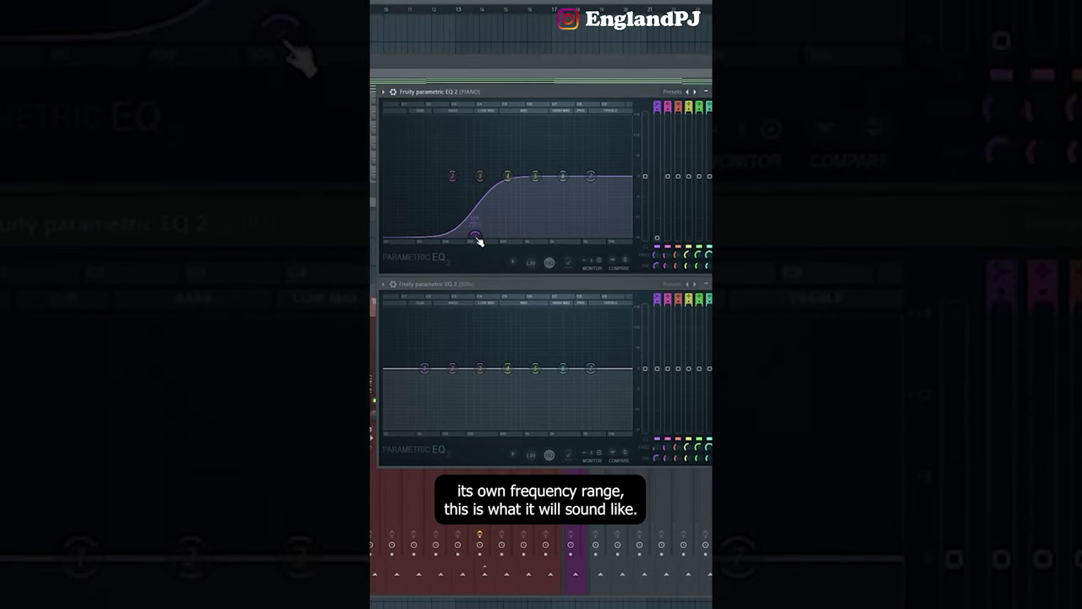
pyautogui.press('space')
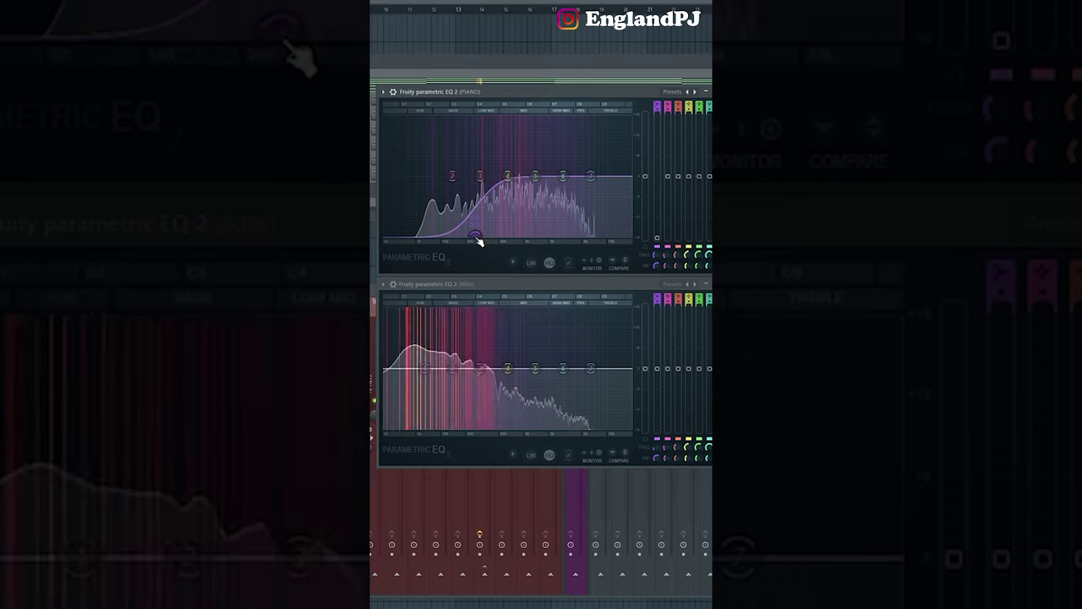
pyautogui.press('space')
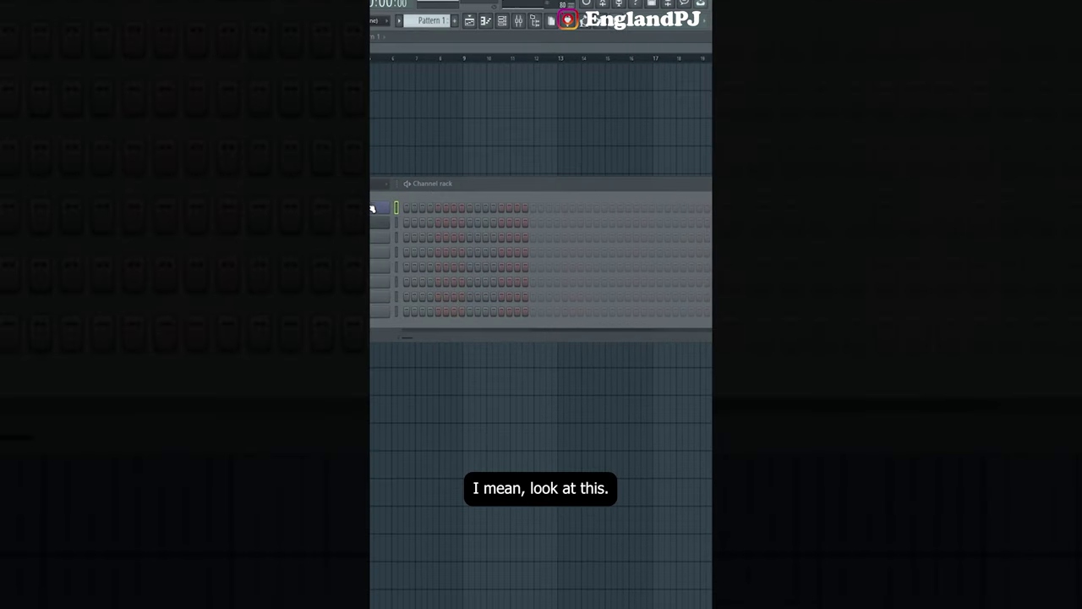
# Try to open the FL Keys plugin and the plugin of the channel below it at the same time
pyautogui.click(372, 206)
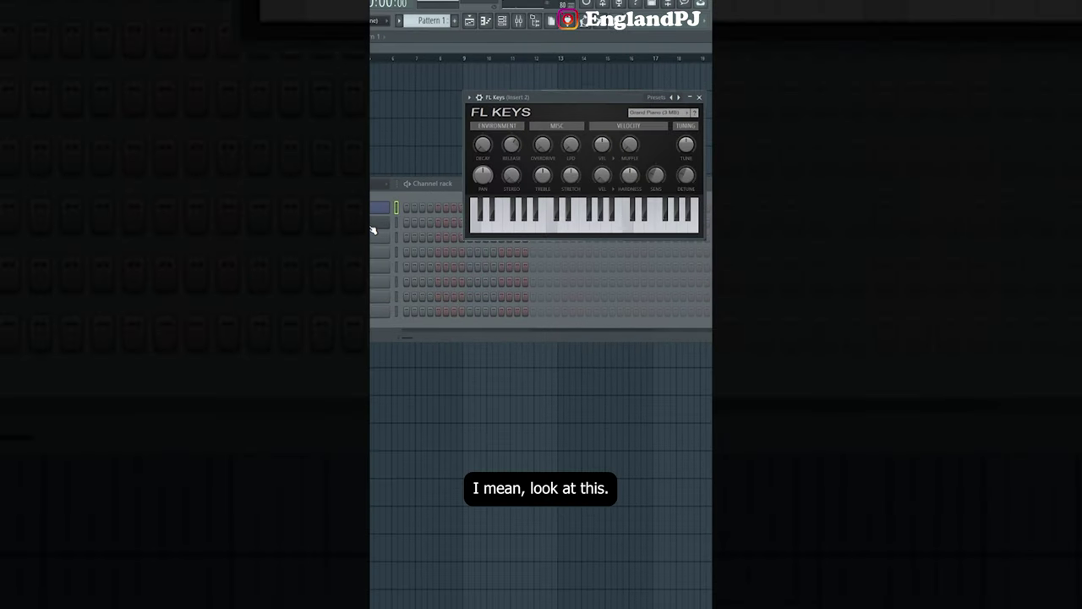
pyautogui.click(373, 224)
pyautogui.click(376, 210)
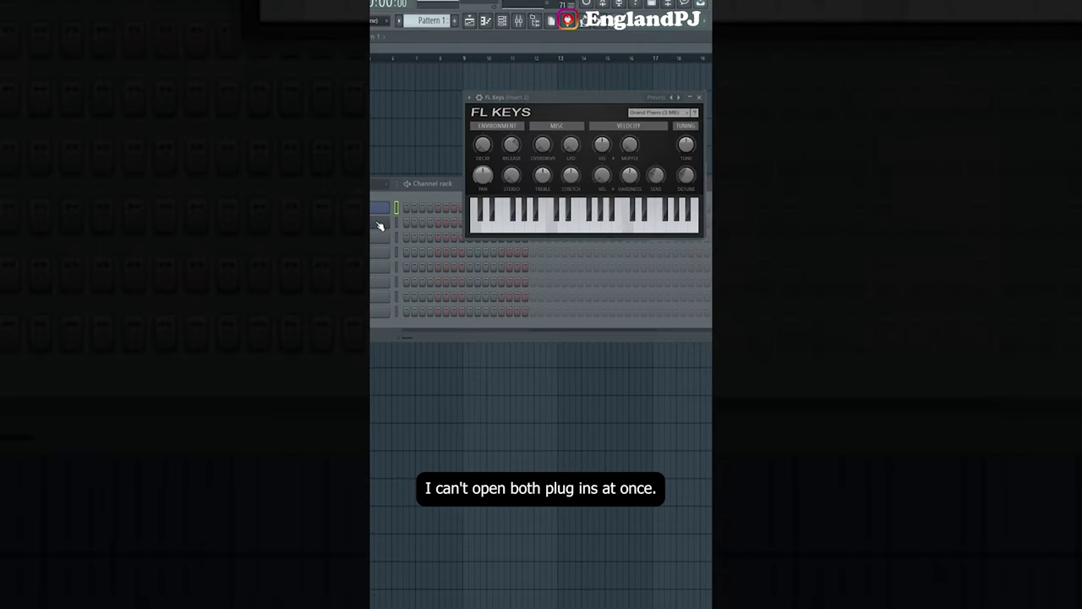
pyautogui.click(379, 209)
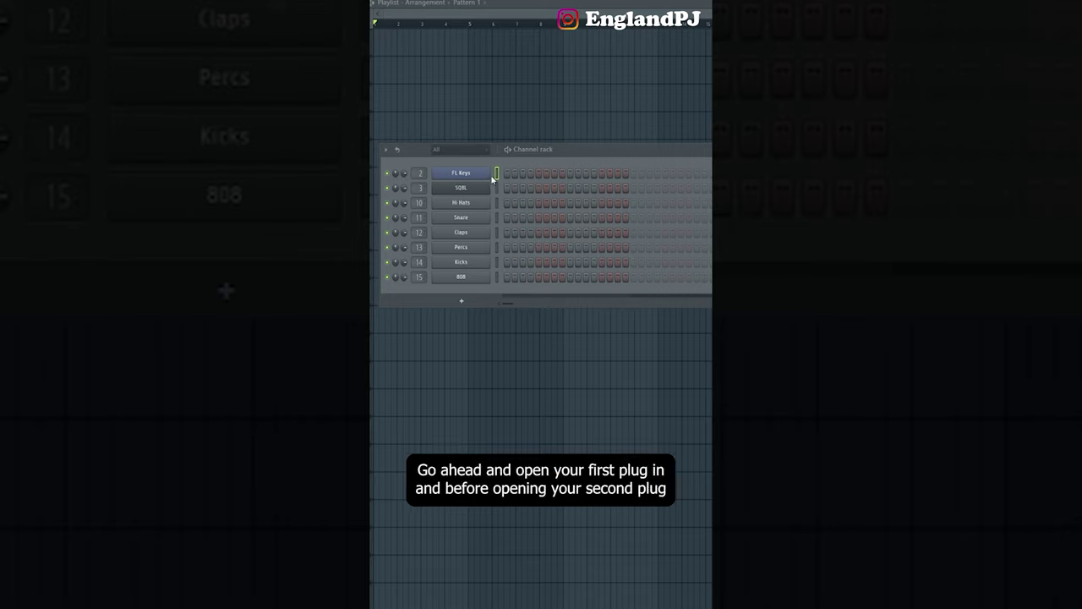
# Open the FL Keys plugin, select the second channel in the channel rack, and open that channel's plugin as well
pyautogui.click(479, 175)
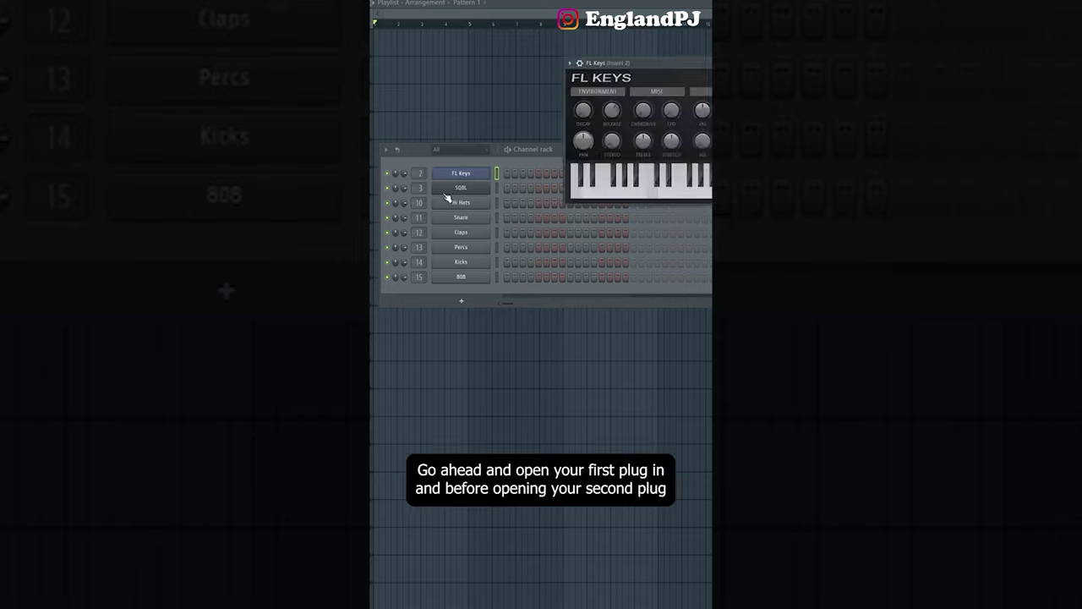
pyautogui.click(498, 188)
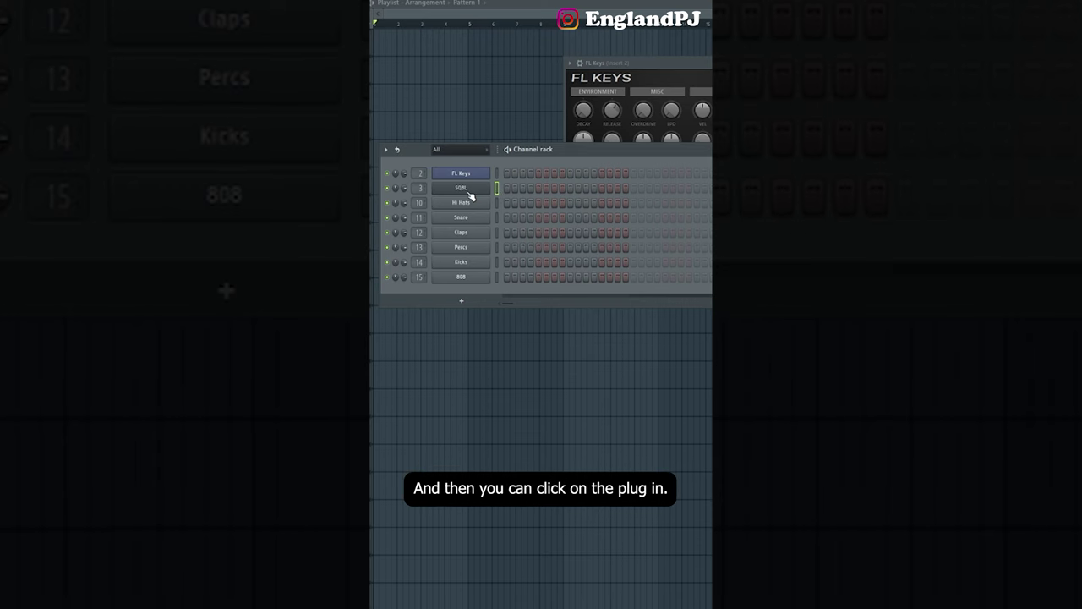
pyautogui.click(467, 190)
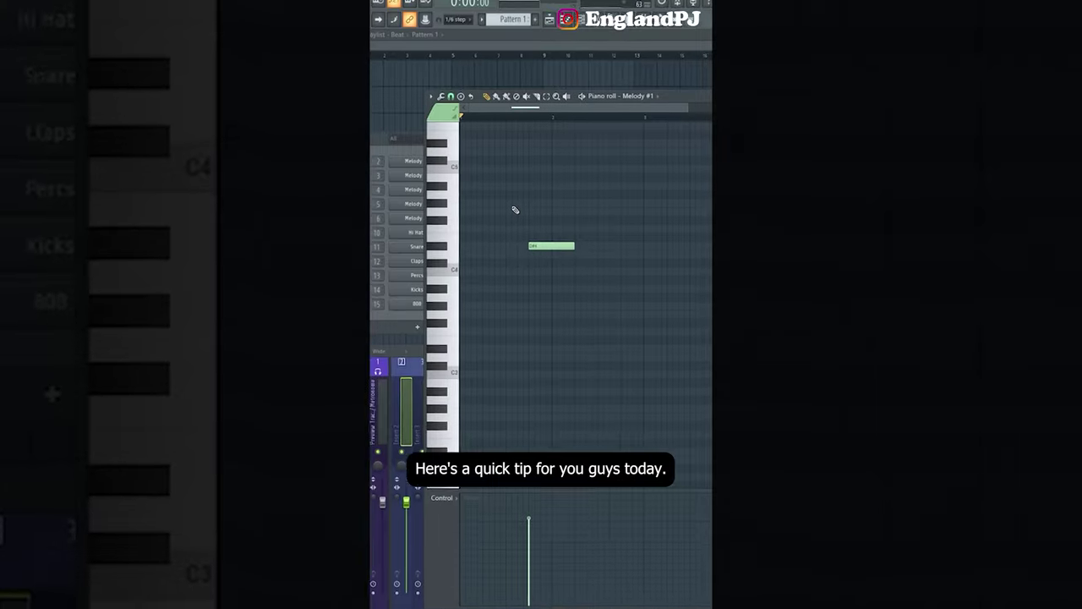
# Enable Allow resizing from left for notes in the Melody #1 piano roll
pyautogui.moveTo(511, 229); pyautogui.dragTo(482, 227)
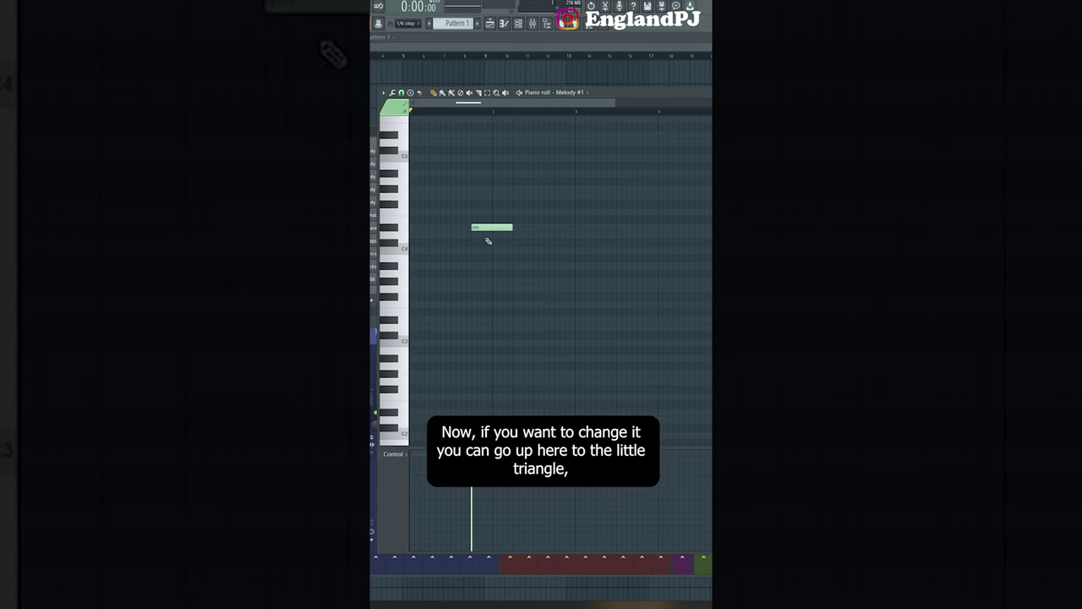
pyautogui.click(379, 92)
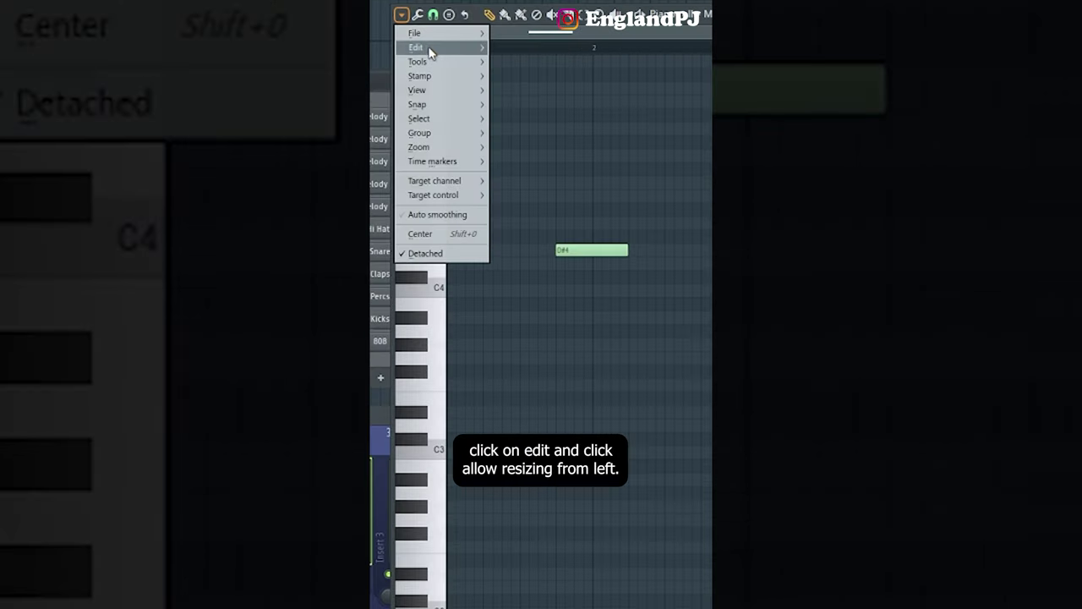
pyautogui.click(388, 111)
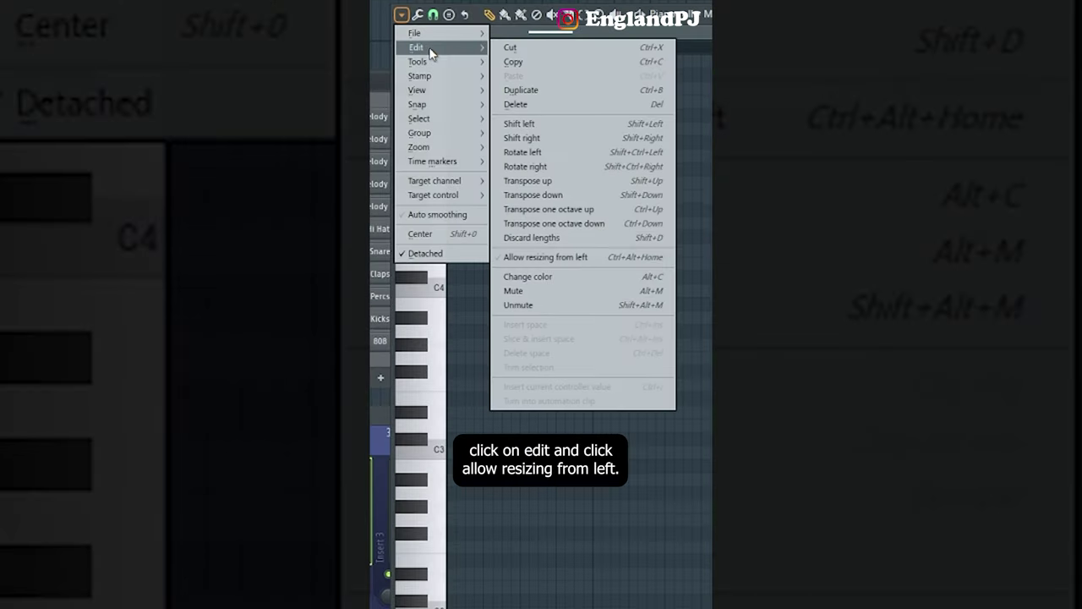
pyautogui.click(593, 265)
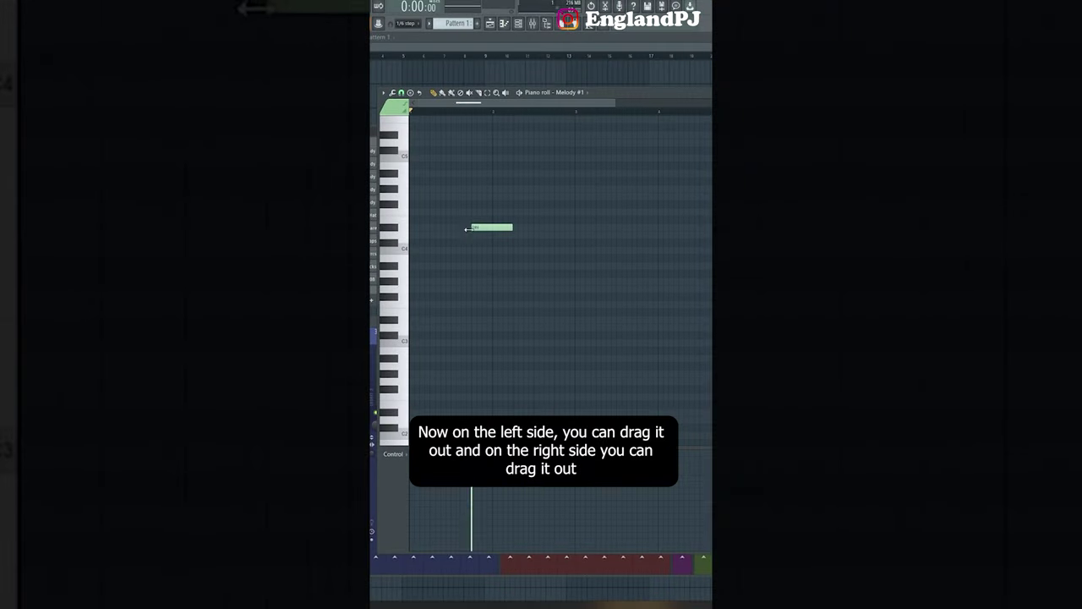
# Resize the note in the Melody #1 piano roll from its start edge and from its end edge
pyautogui.moveTo(467, 228)
pyautogui.mouseDown()
pyautogui.moveTo(449, 228)
pyautogui.moveTo(470, 228)
pyautogui.mouseUp()
pyautogui.moveTo(546, 230); pyautogui.dragTo(511, 231)
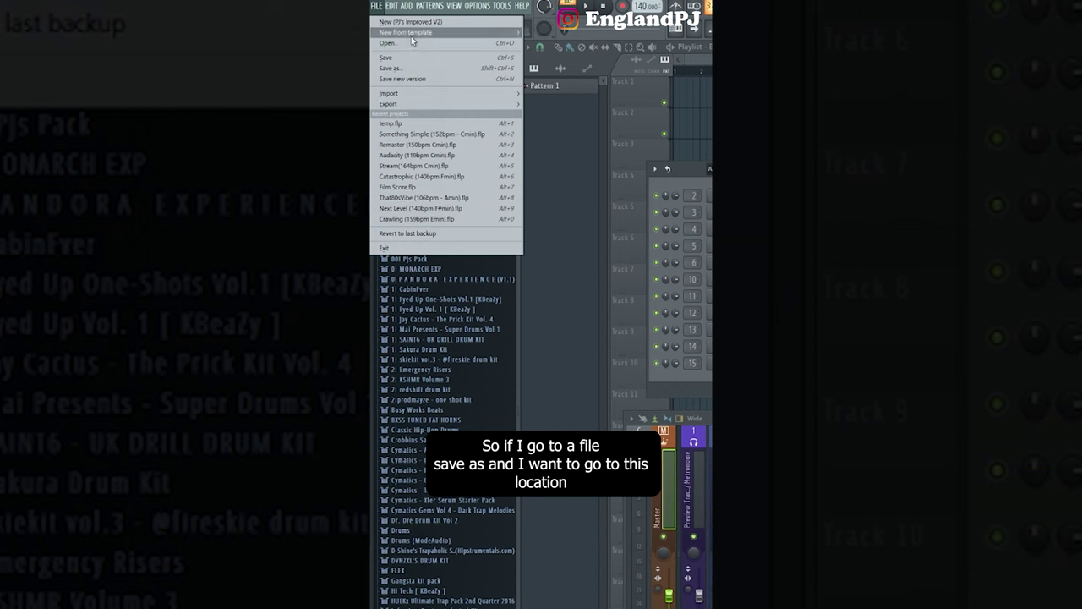
# Start saving the project under a new name in the FL Studio 20\Data\Templates folder
pyautogui.click(413, 69)
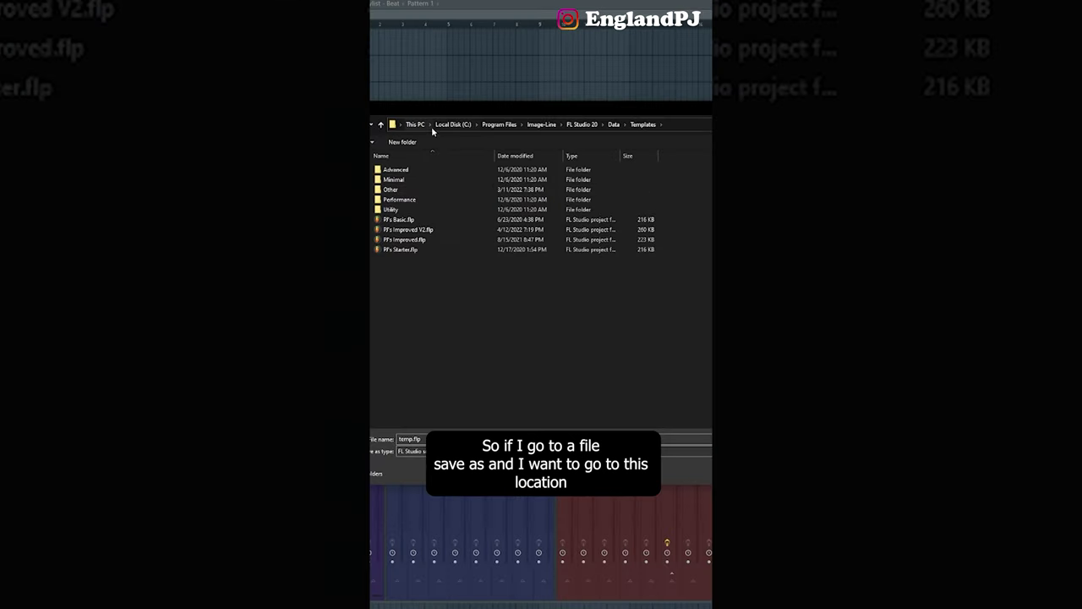
pyautogui.click(499, 133)
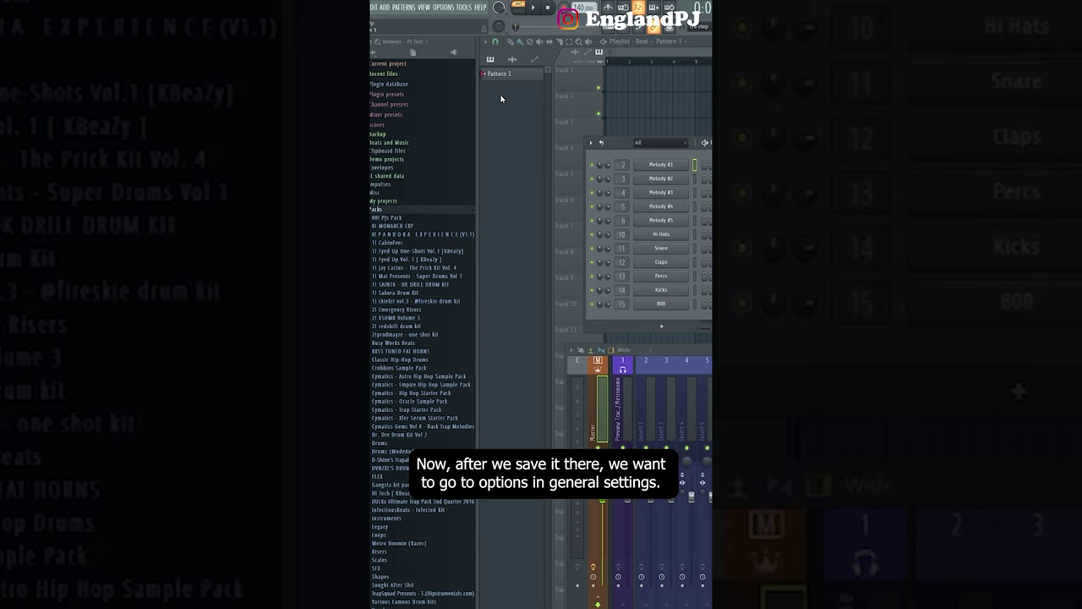
# Open the general settings and bring up the choices for the default template
pyautogui.click(453, 10)
pyautogui.click(475, 46)
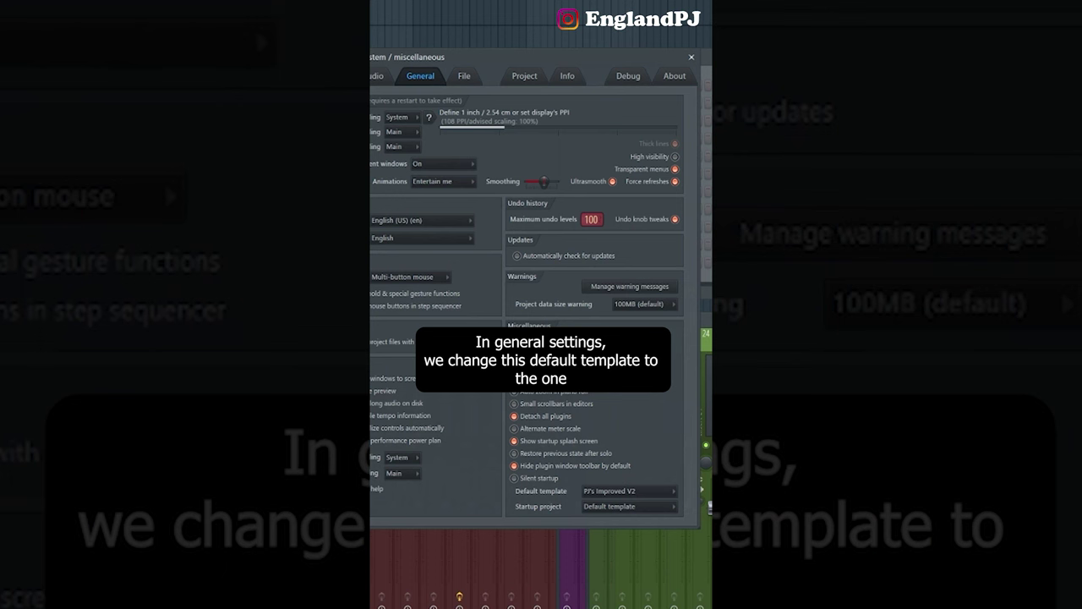
pyautogui.click(586, 497)
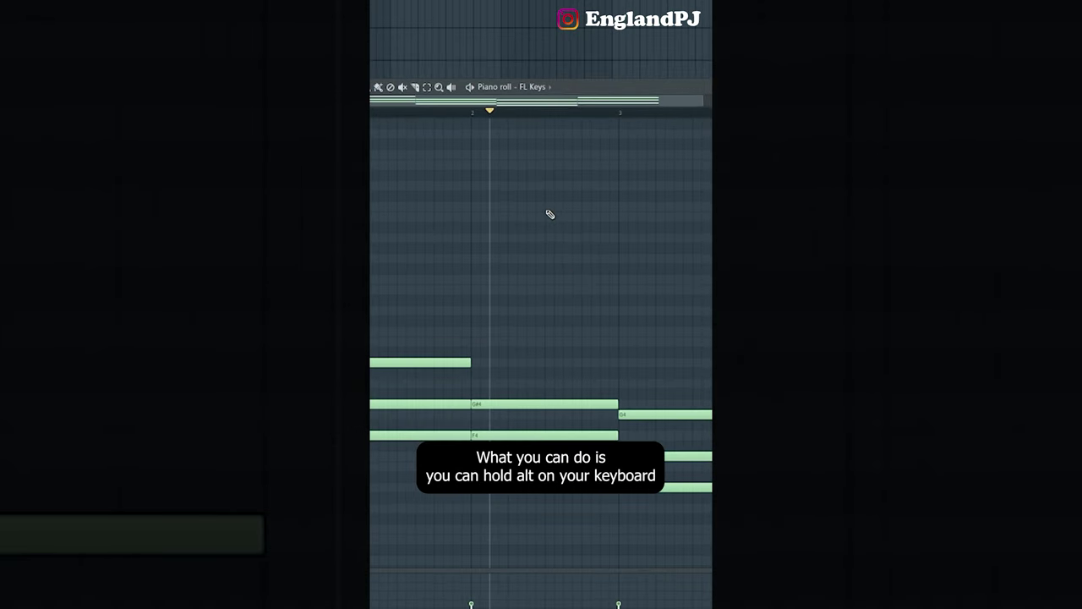
# Audition individual chords in the FL Keys piano roll and scrub across the notes to hear everything at each position
pyautogui.keyDown('alt'); pyautogui.rightClick(531, 200); pyautogui.keyUp('alt')
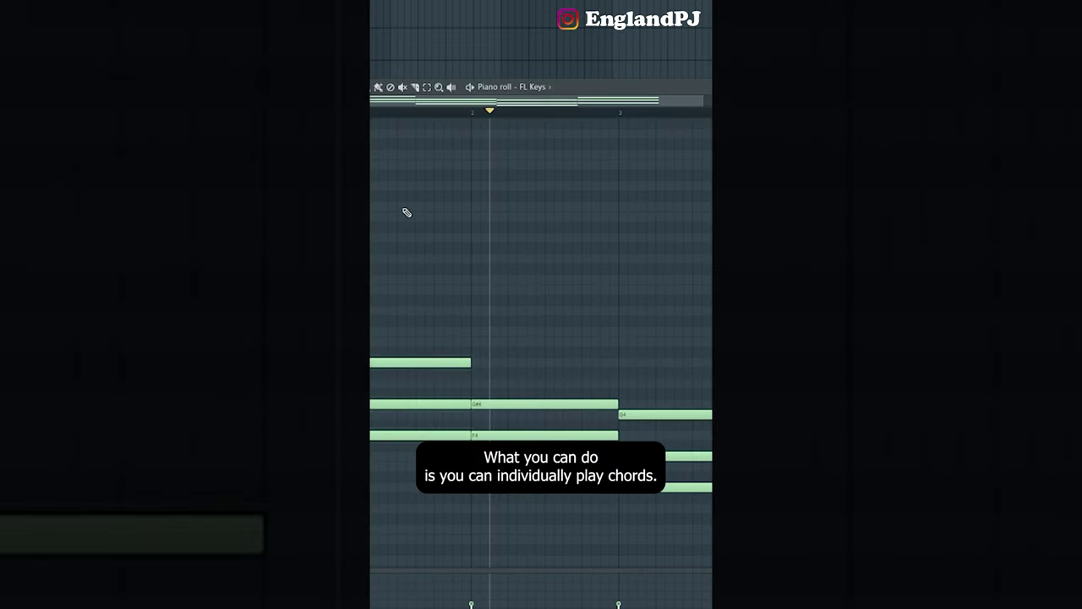
pyautogui.keyDown('alt'); pyautogui.rightClick(557, 212); pyautogui.keyUp('alt')
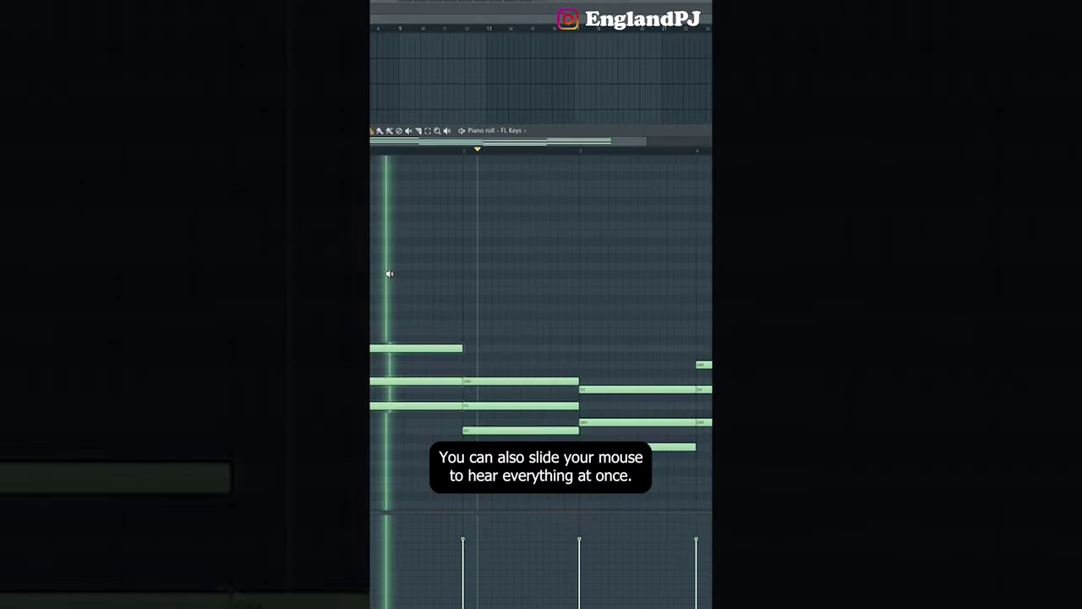
pyautogui.moveTo(386, 273)
pyautogui.mouseDown()
pyautogui.moveTo(679, 285)
pyautogui.moveTo(443, 258)
pyautogui.moveTo(372, 261)
pyautogui.moveTo(392, 261)
pyautogui.mouseUp()
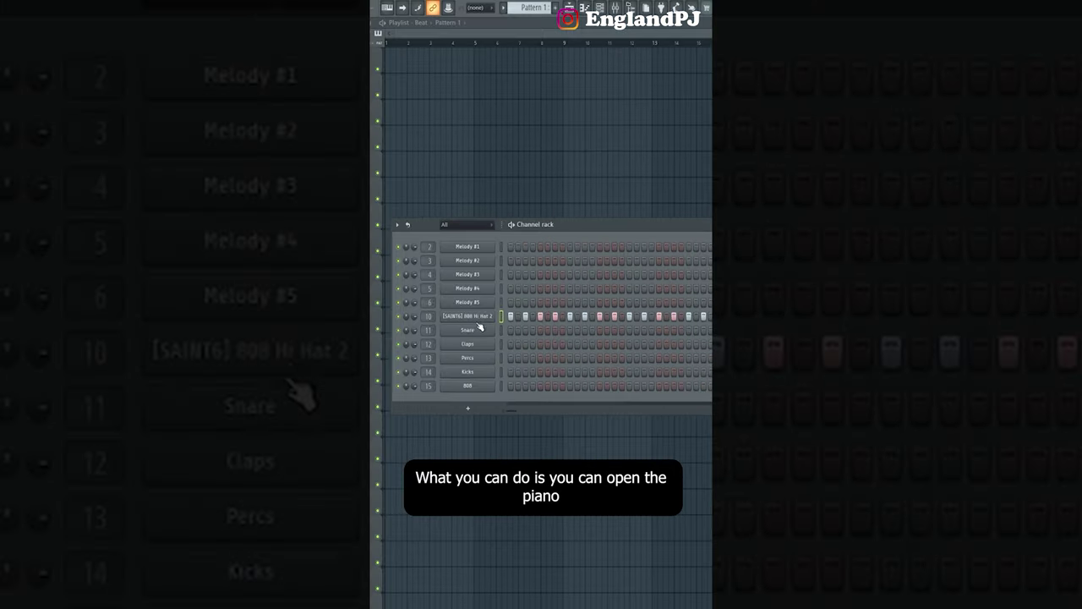
# Draw an A4 note in the [SAINT6] 808 Hi Hat 2 piano roll and chop it into an eight-note roll
pyautogui.rightClick(388, 286)
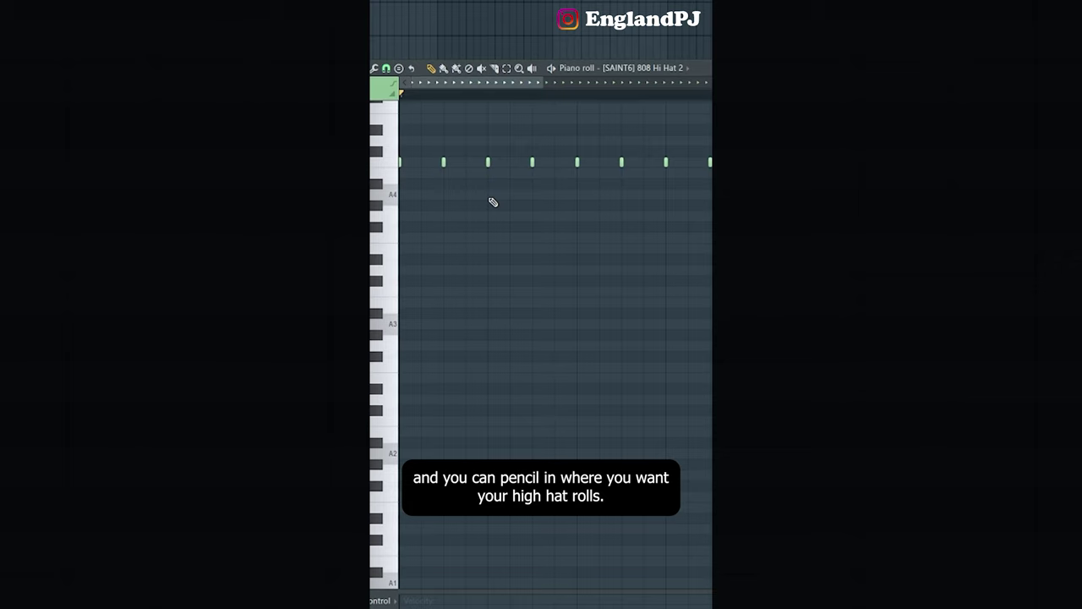
pyautogui.click(493, 202)
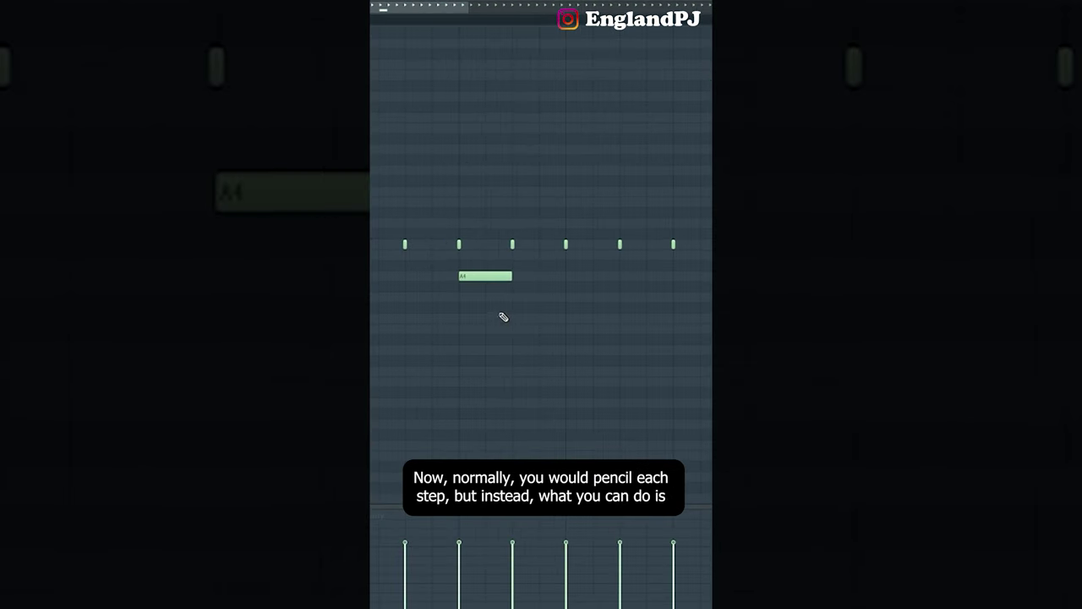
pyautogui.moveTo(524, 299)
pyautogui.mouseDown()
pyautogui.moveTo(486, 262)
pyautogui.moveTo(471, 262)
pyautogui.moveTo(476, 270)
pyautogui.mouseUp()
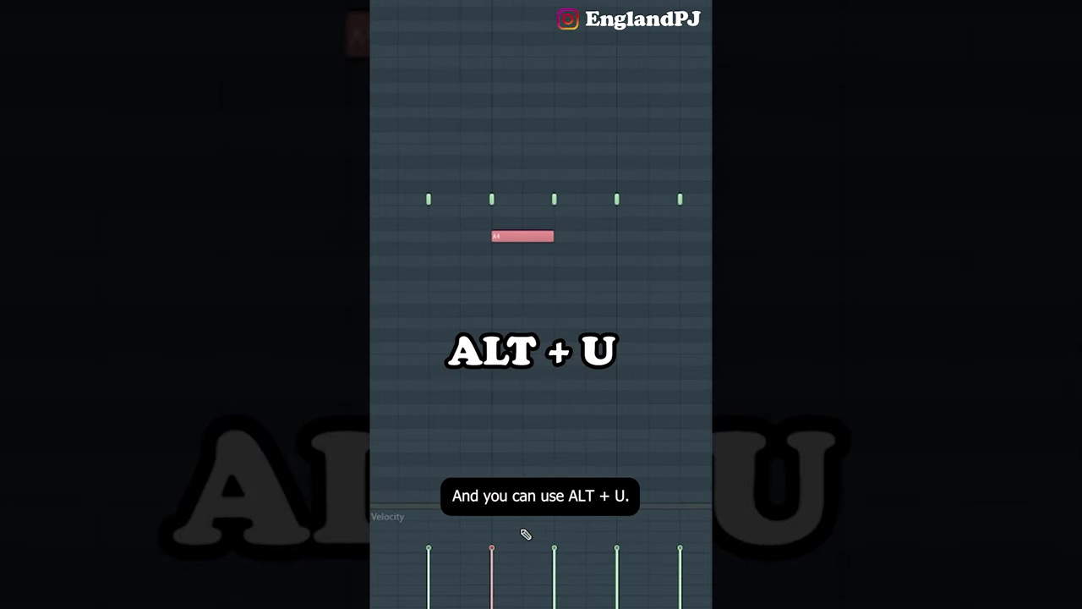
pyautogui.hotkey('alt', 'u')
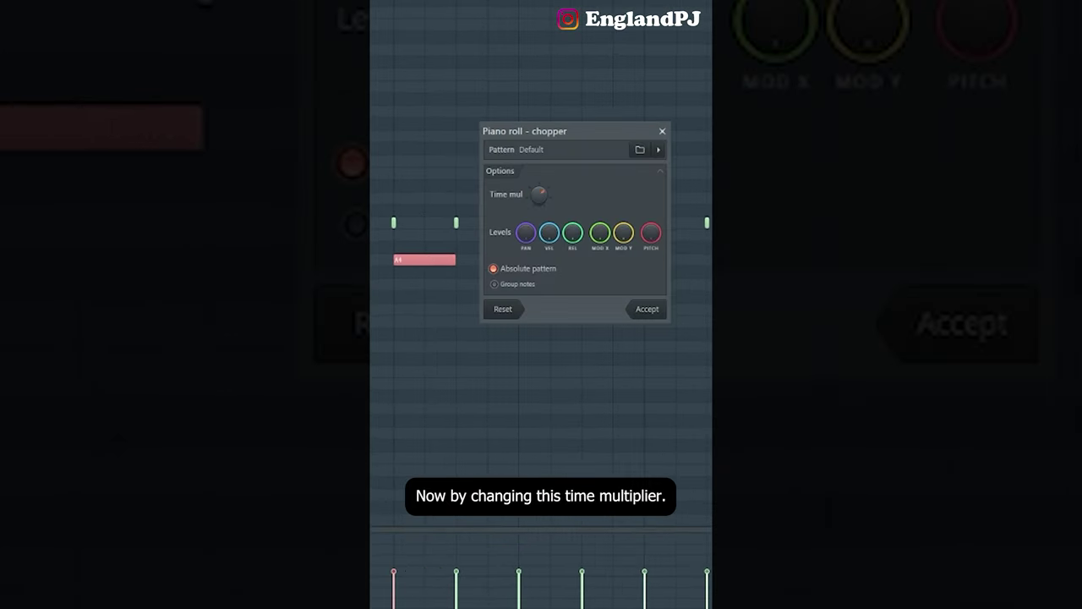
pyautogui.moveTo(539, 194); pyautogui.dragTo(539, 216)
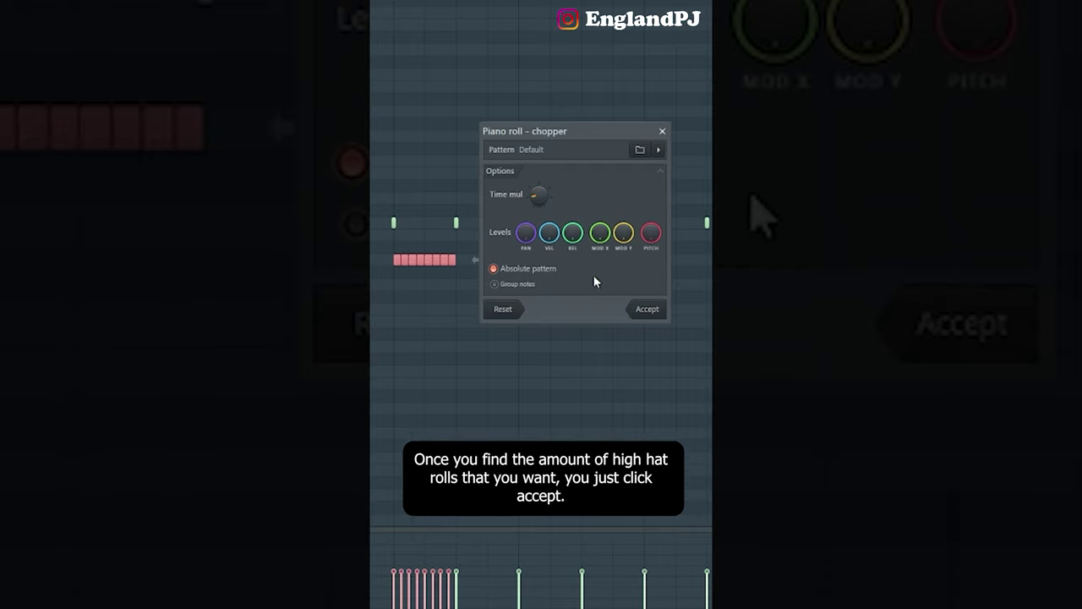
pyautogui.click(649, 309)
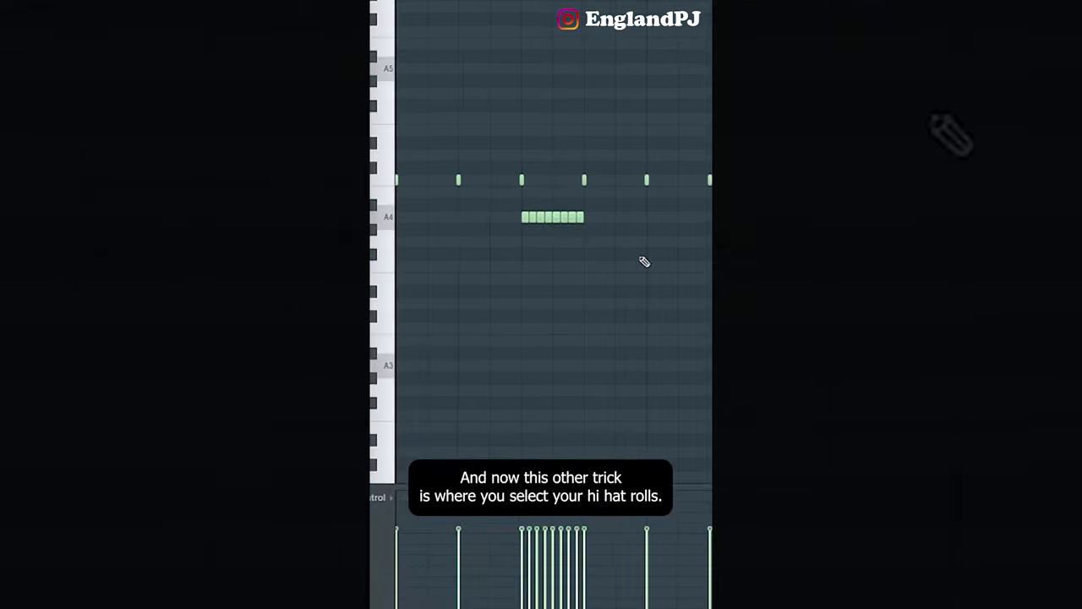
# Ramp the velocities of the A4 hi-hat roll upward, and shape them with the piano roll LFO by adjusting its start range
pyautogui.moveTo(646, 244); pyautogui.dragTo(510, 211)
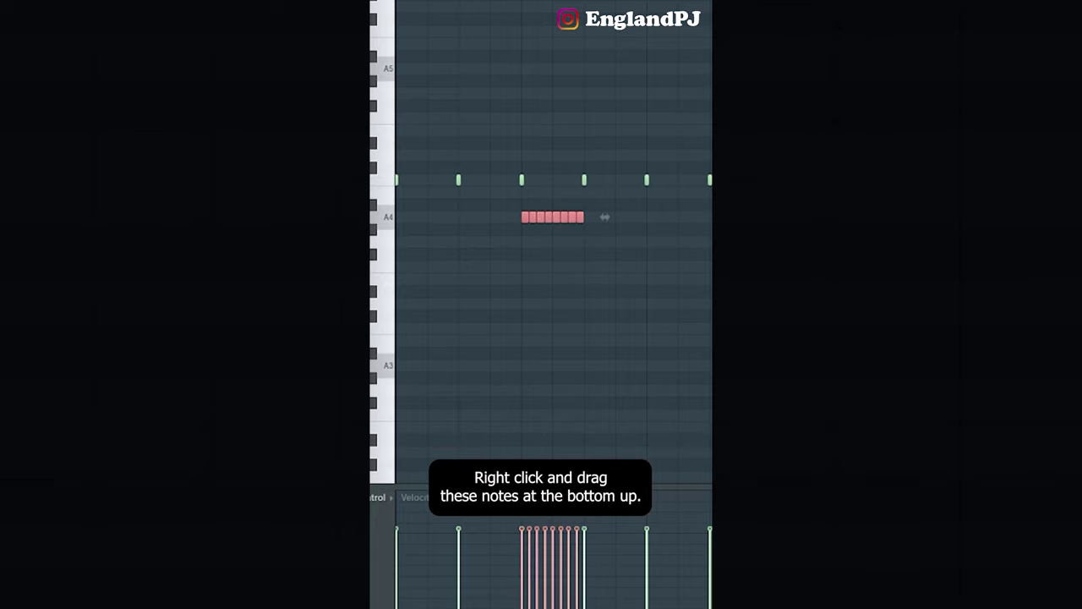
pyautogui.moveTo(522, 606); pyautogui.dragTo(591, 553)
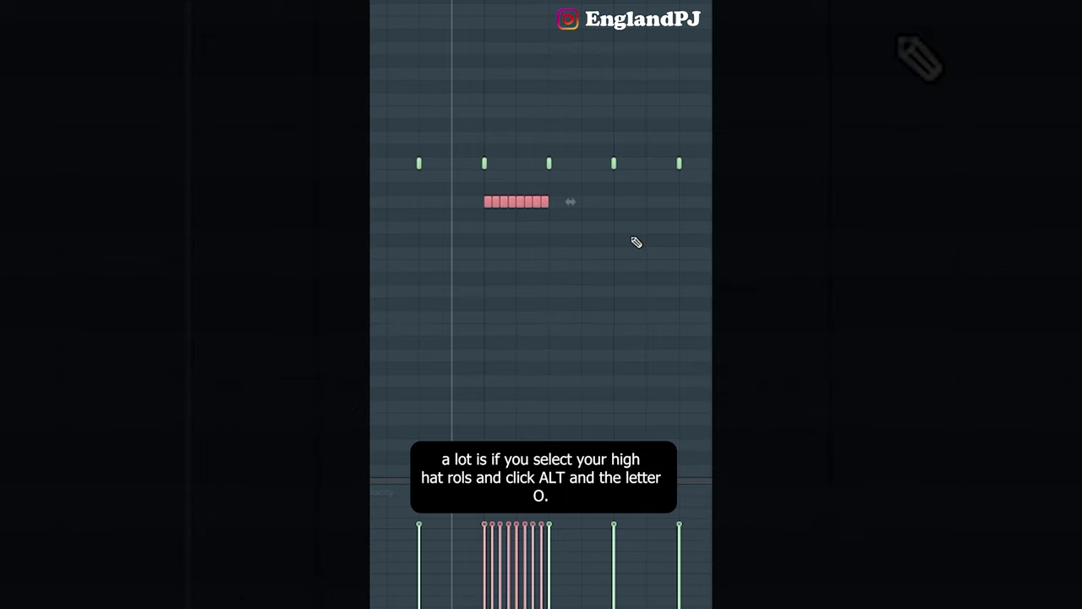
pyautogui.hotkey('alt', 'o')
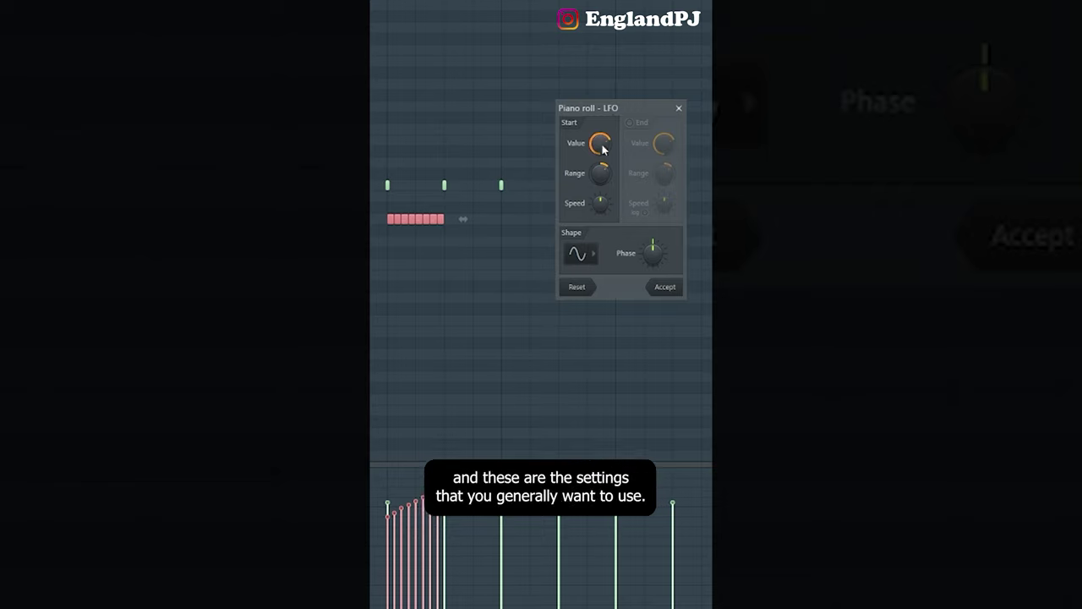
pyautogui.moveTo(599, 174)
pyautogui.mouseDown()
pyautogui.moveTo(598, 148)
pyautogui.moveTo(598, 167)
pyautogui.mouseUp()
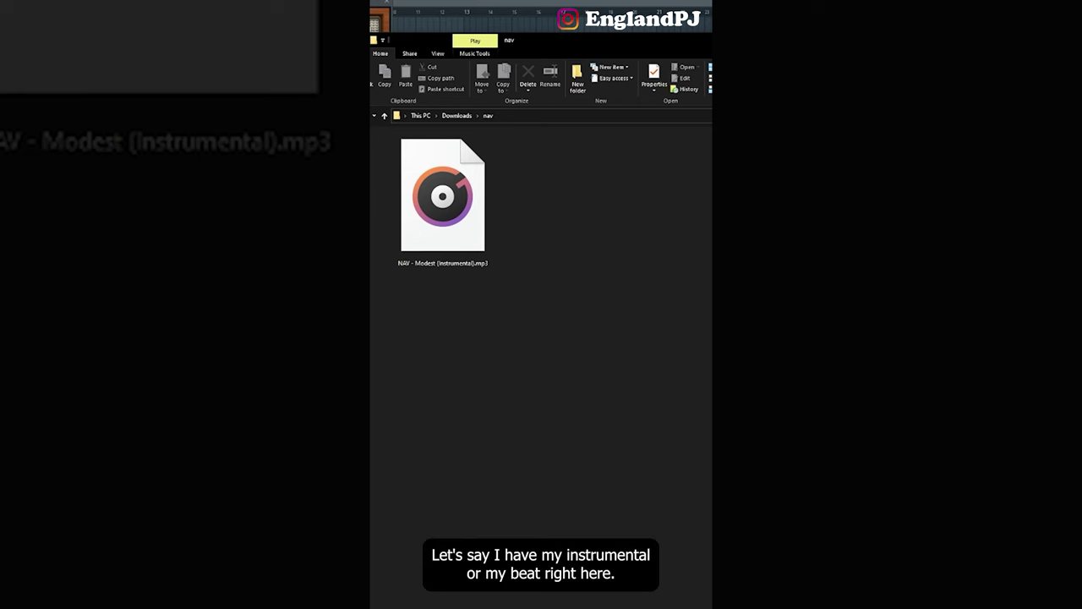
# Load NAV - Modest (Instrumental).mp3 from the nav downloads folder into Tunebat's Key & BPM Finder in the browser
pyautogui.moveTo(577, 392); pyautogui.dragTo(453, 225)
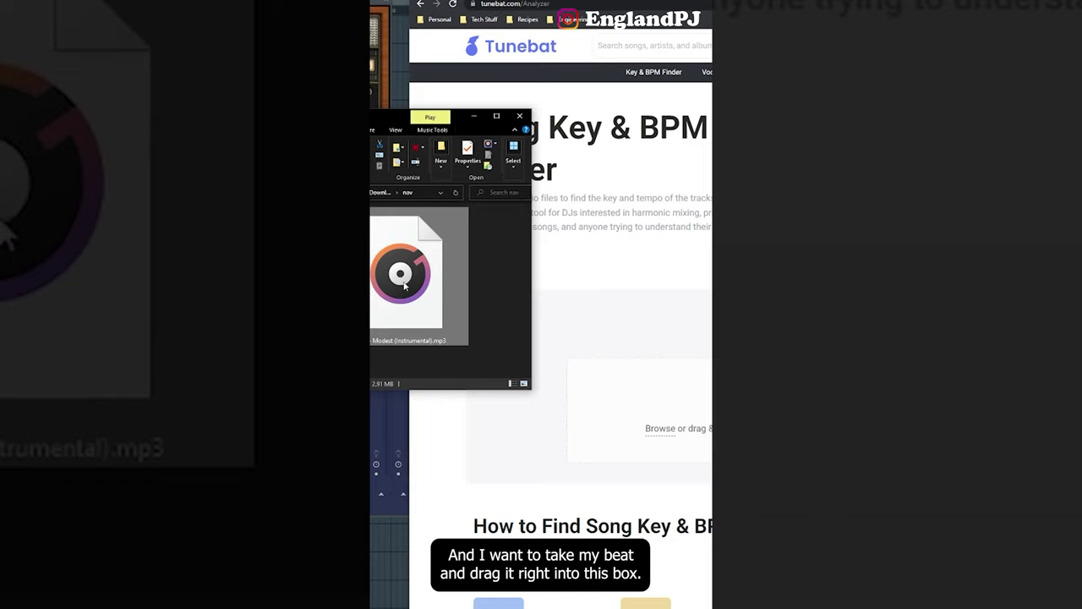
pyautogui.moveTo(398, 284); pyautogui.dragTo(727, 406)
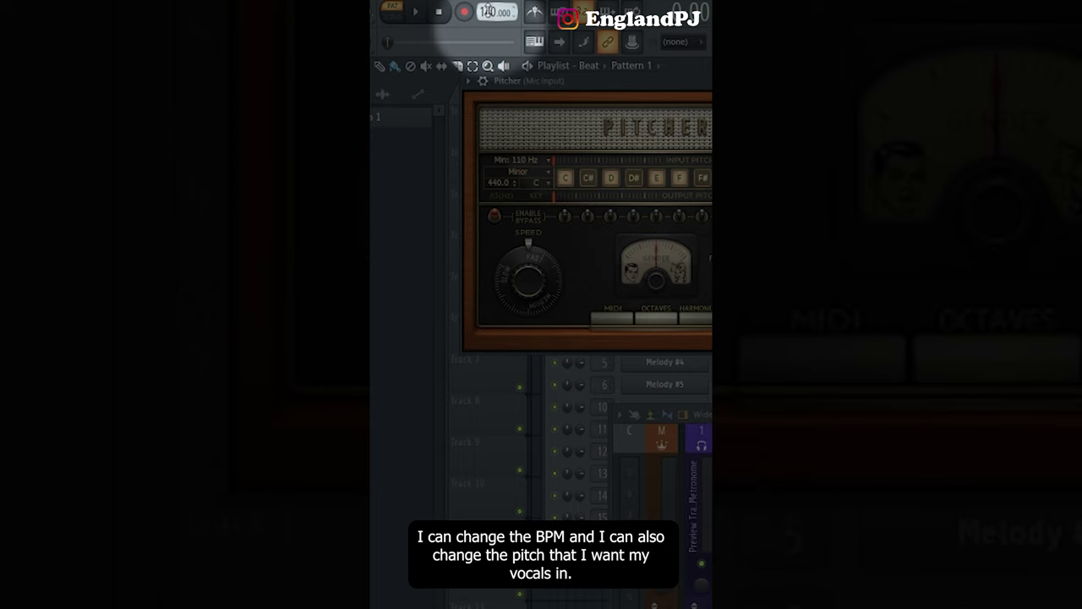
# Set the Pitcher plugin's key to A# in FL Studio and play the playlist with the instrumental
pyautogui.click(535, 182)
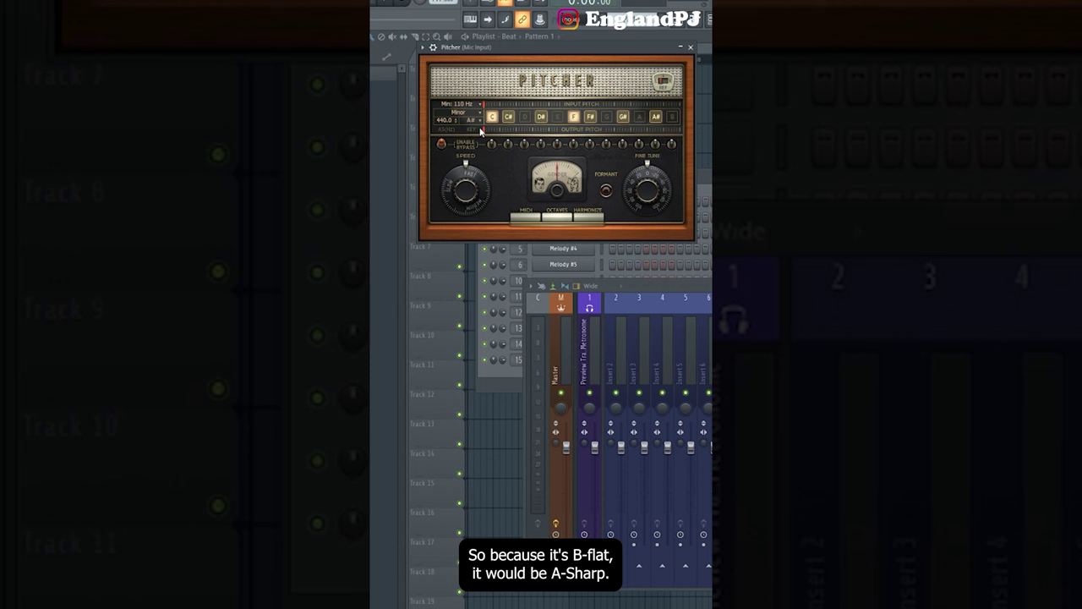
pyautogui.click(480, 124)
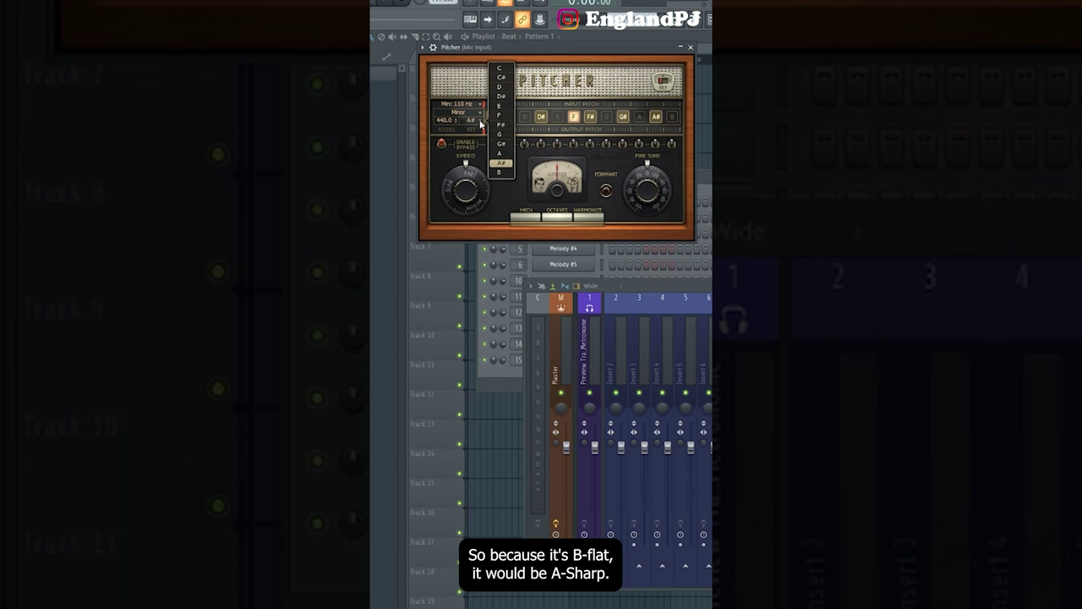
pyautogui.click(503, 164)
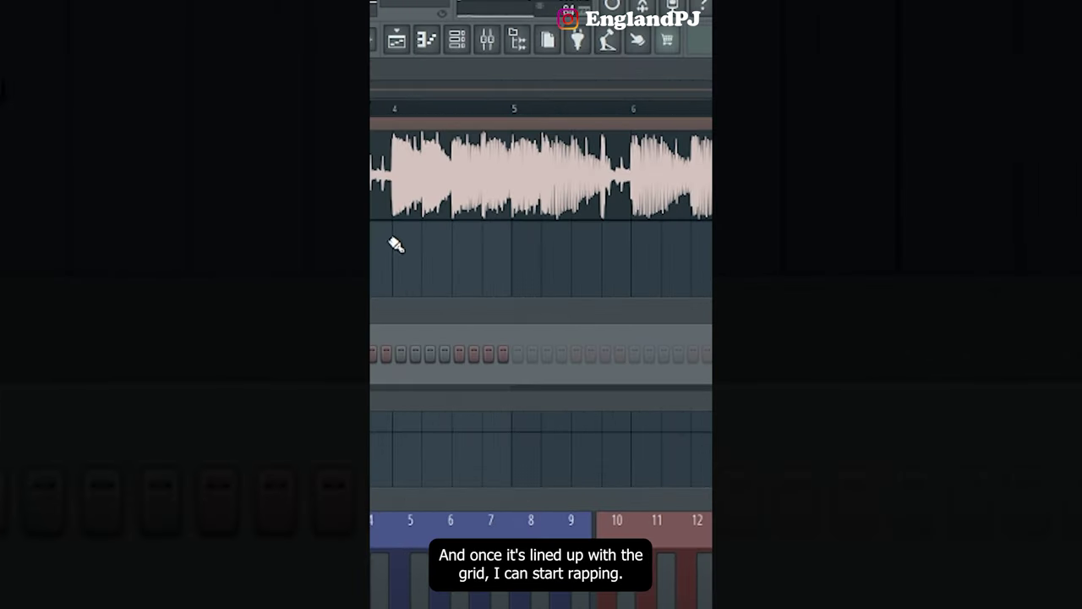
pyautogui.press('space')
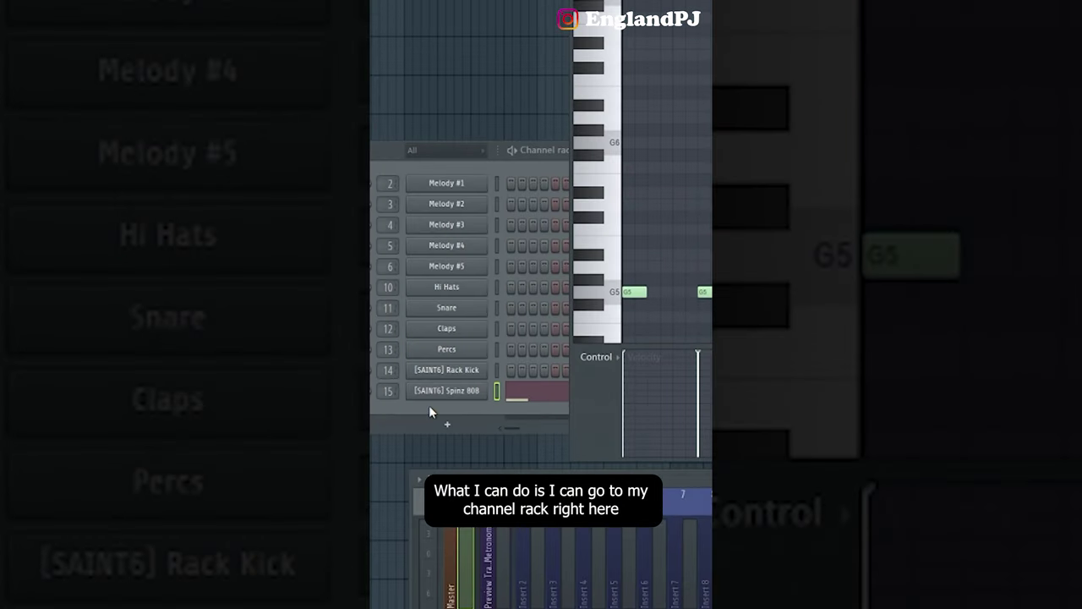
# Copy the notes of the [SAINT6] Spinz 808 channel to the [SAINT6] Rack Kick channel
pyautogui.click(429, 407)
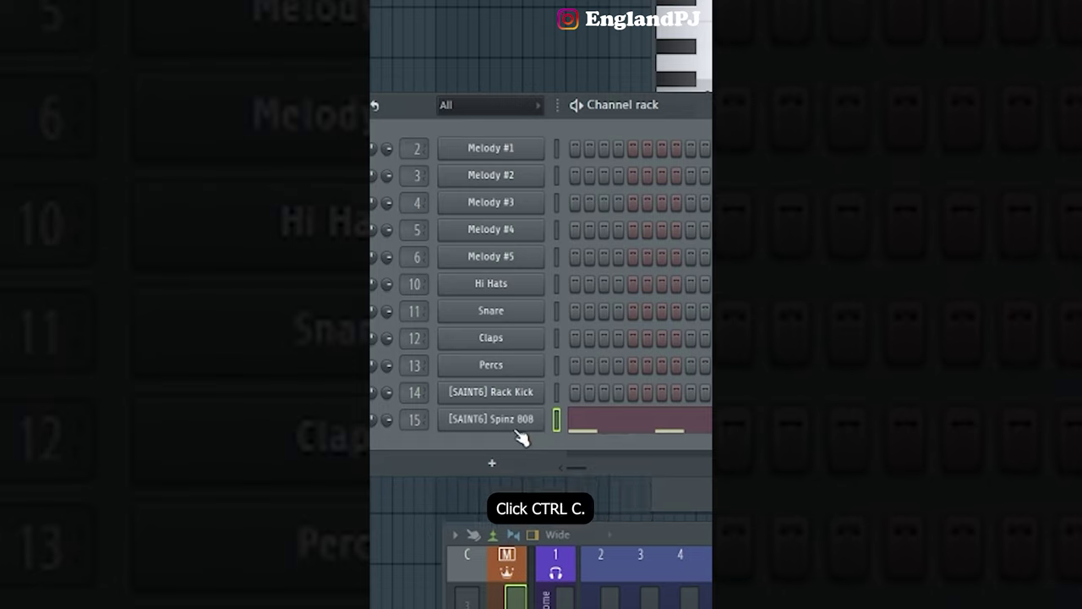
pyautogui.click(557, 393)
pyautogui.hotkey('ctrl', 'v')
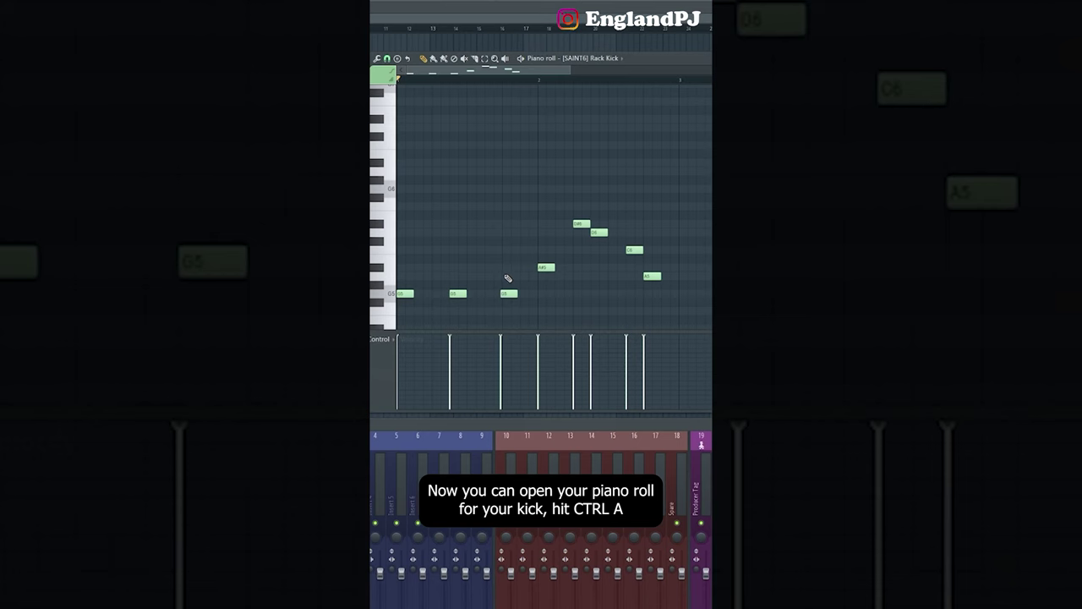
# Select all Rack Kick notes, limit them to C5 with the limiter/transposer, and play the pattern
pyautogui.hotkey('ctrl', 'a')
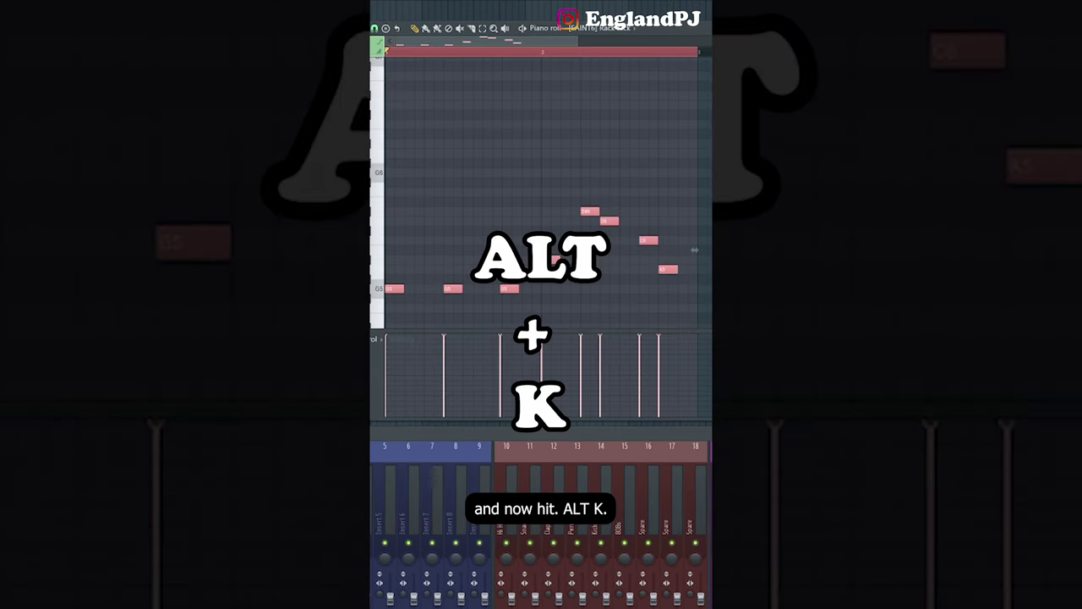
pyautogui.hotkey('alt', 'k')
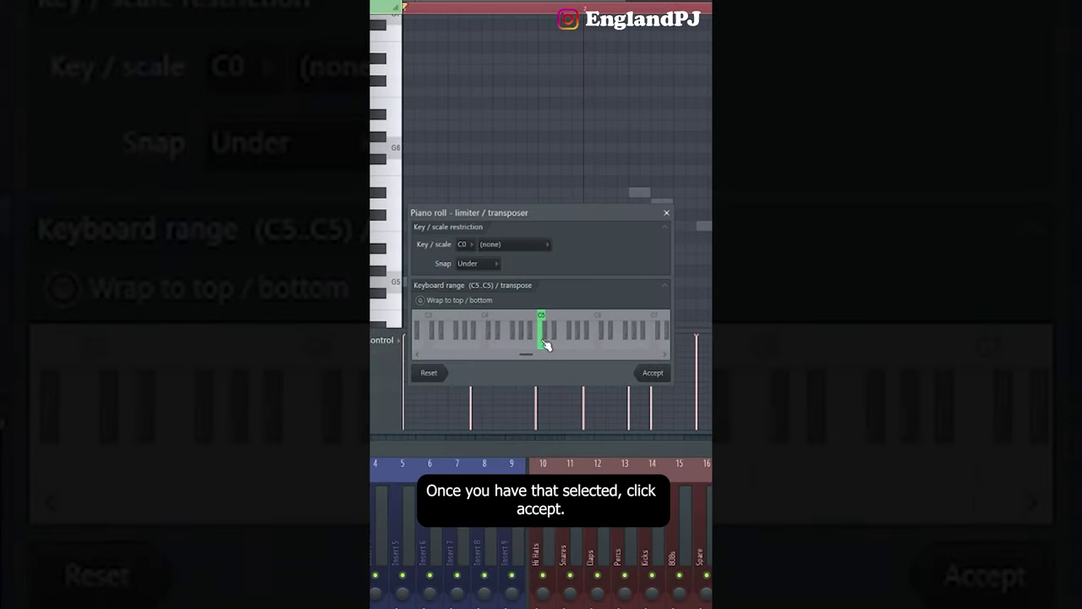
pyautogui.click(652, 372)
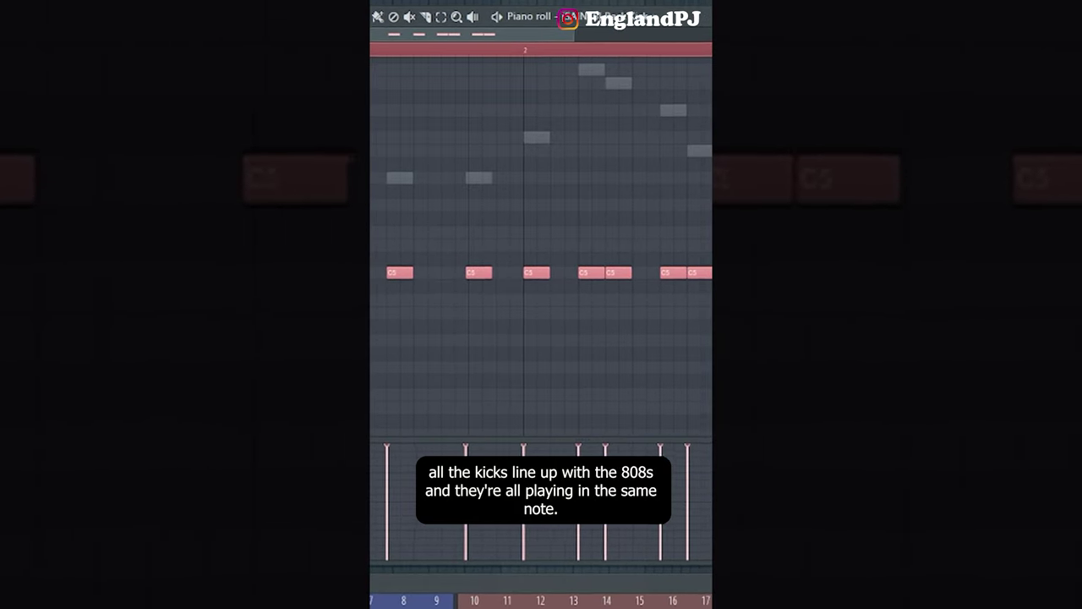
pyautogui.press('space')
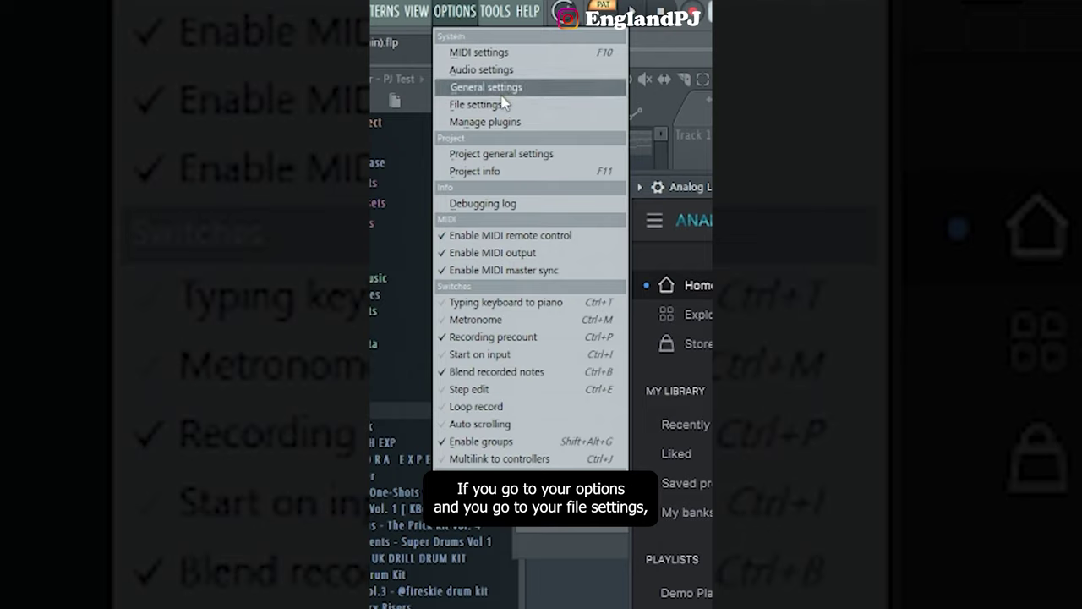
# Open the file settings, and browse the Image-Line user data folder through FL Studio and Projects to the first subfolder
pyautogui.click(478, 104)
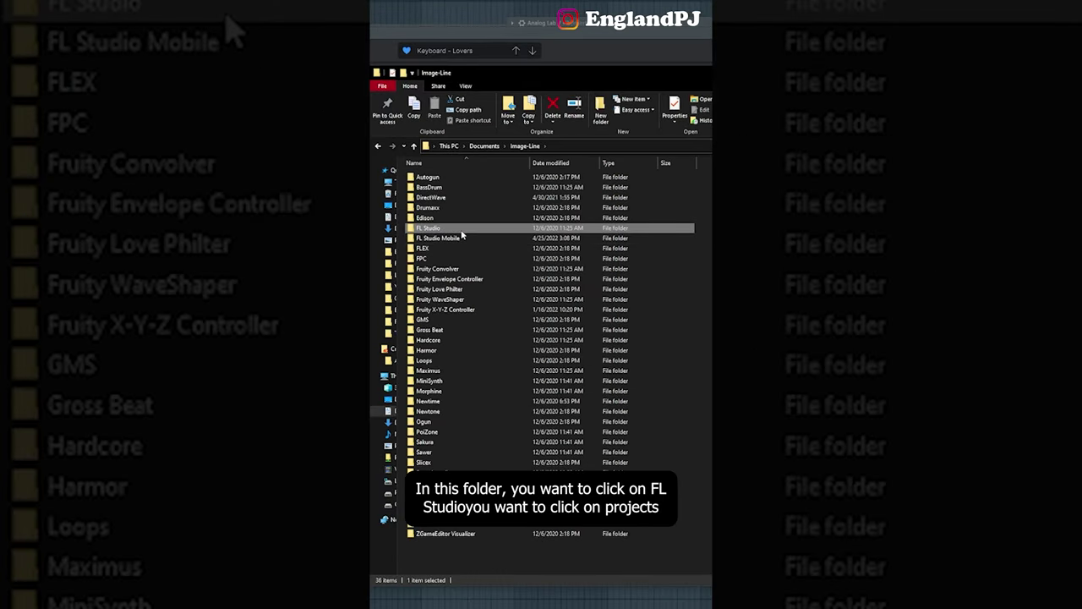
pyautogui.doubleClick(461, 232)
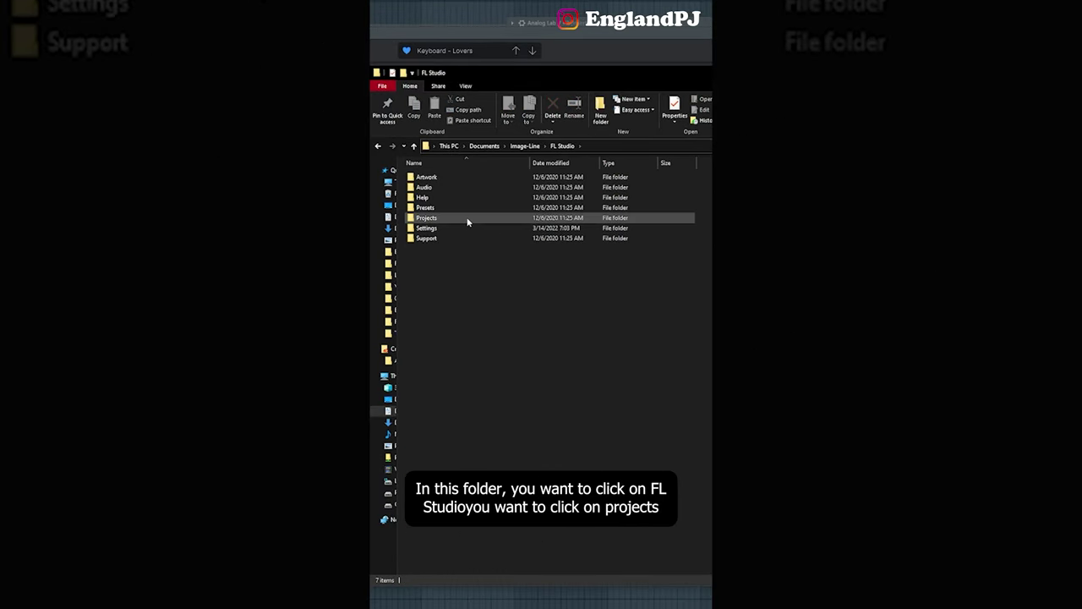
pyautogui.doubleClick(467, 221)
pyautogui.doubleClick(461, 180)
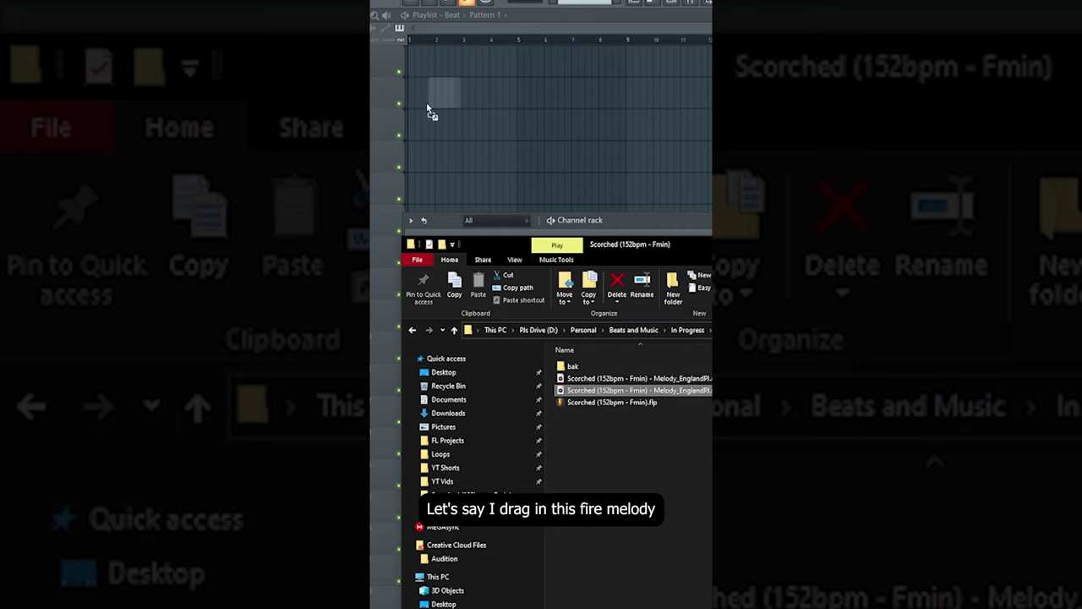
# Place the Scorched (152bpm - Fmin) melody audio file at bar 1 of the playlist's first track and play it
pyautogui.moveTo(430, 109); pyautogui.dragTo(412, 68)
pyautogui.moveTo(412, 68); pyautogui.dragTo(411, 67)
pyautogui.press('space')
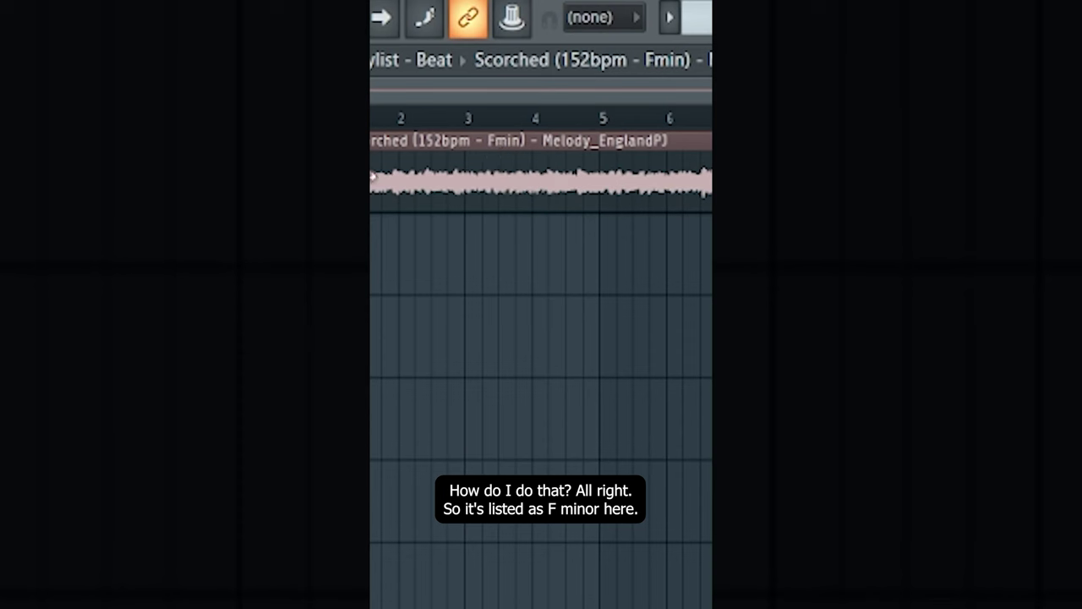
# Open the Scorched melody audio clip's channel settings and lower its time-stretching pitch
pyautogui.doubleClick(674, 190)
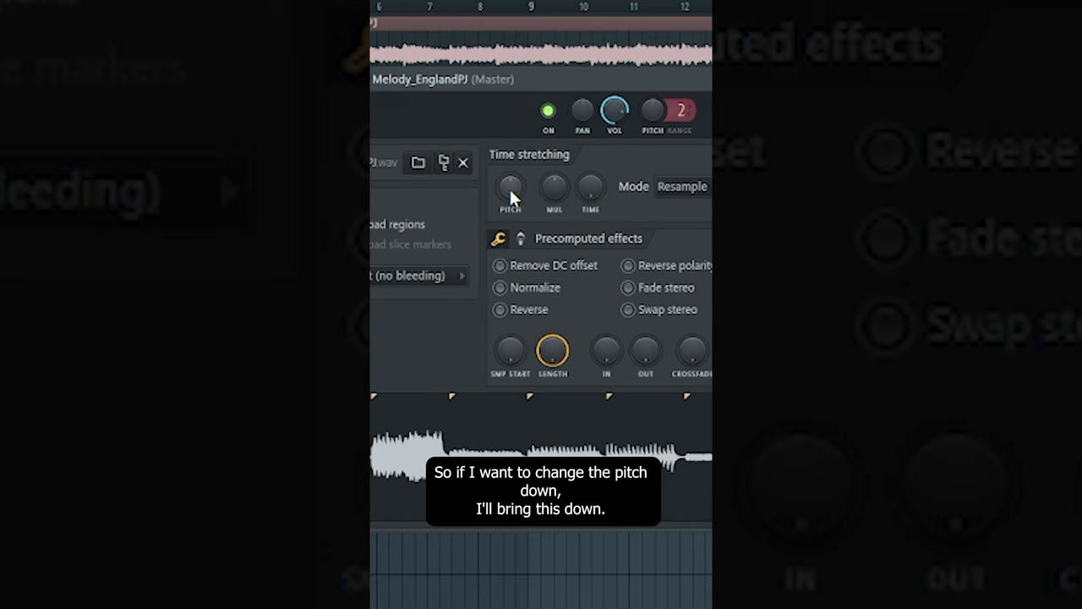
pyautogui.moveTo(509, 185)
pyautogui.mouseDown()
pyautogui.moveTo(509, 205)
pyautogui.moveTo(509, 186)
pyautogui.mouseUp()
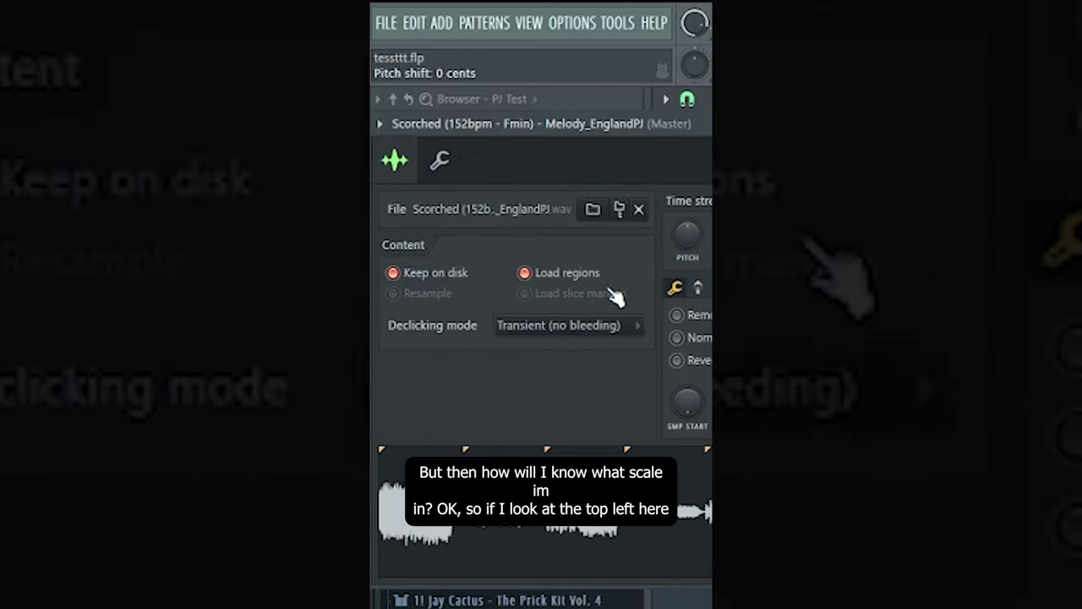
pyautogui.moveTo(682, 245)
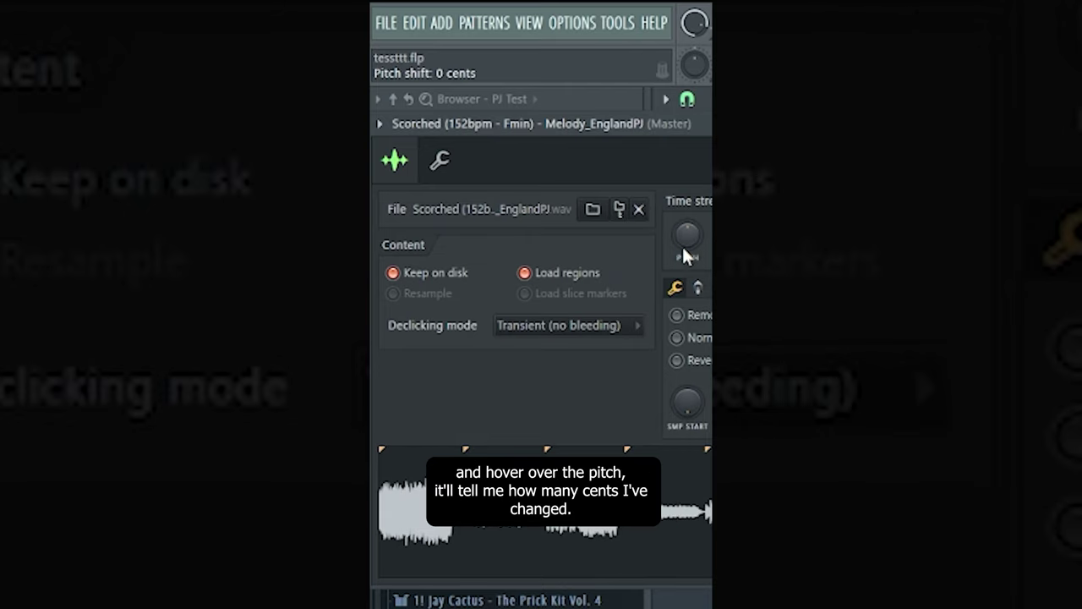
pyautogui.moveTo(683, 236); pyautogui.dragTo(684, 246)
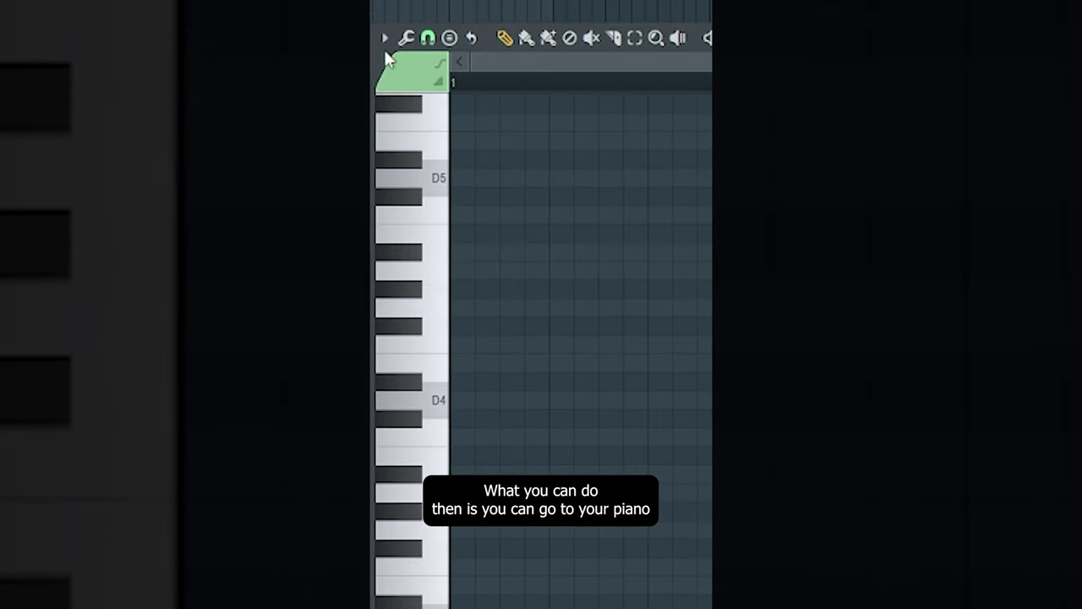
# Open the scale highlighting options in the piano roll's view settings
pyautogui.click(384, 37)
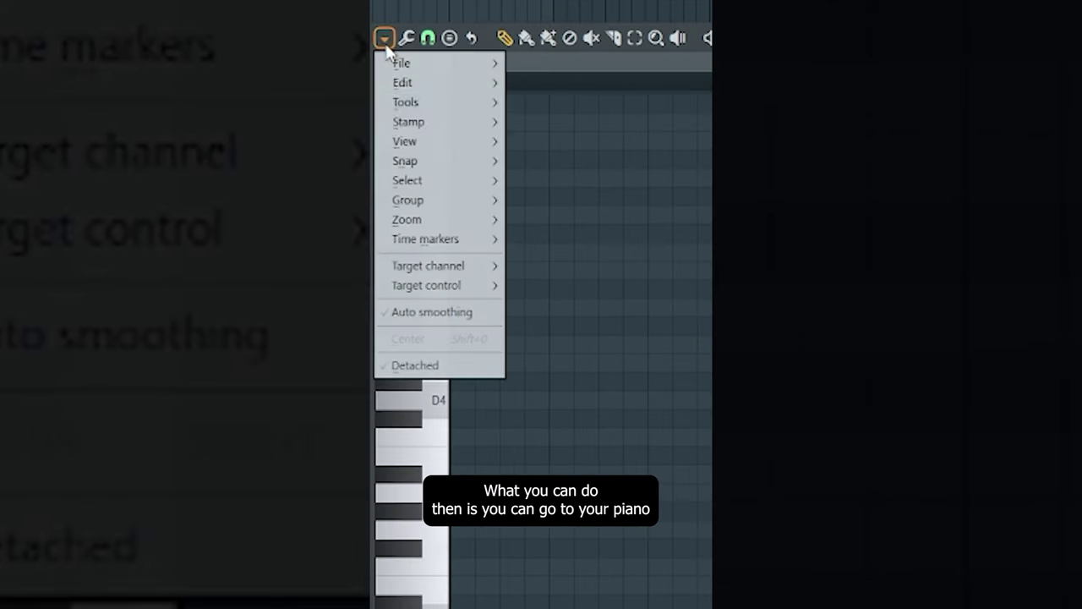
pyautogui.click(411, 148)
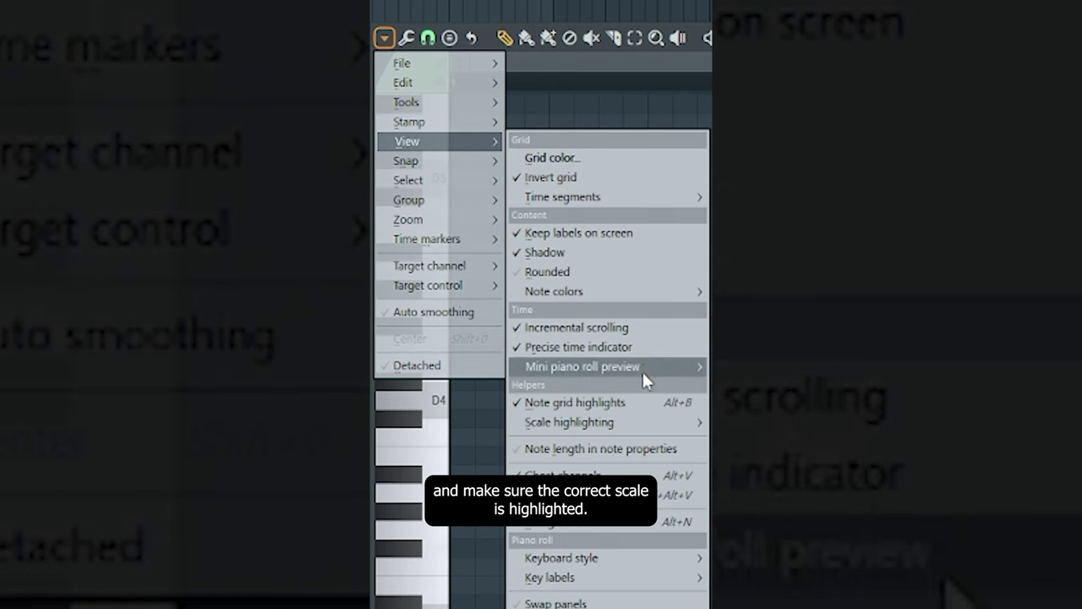
pyautogui.moveTo(575, 422)
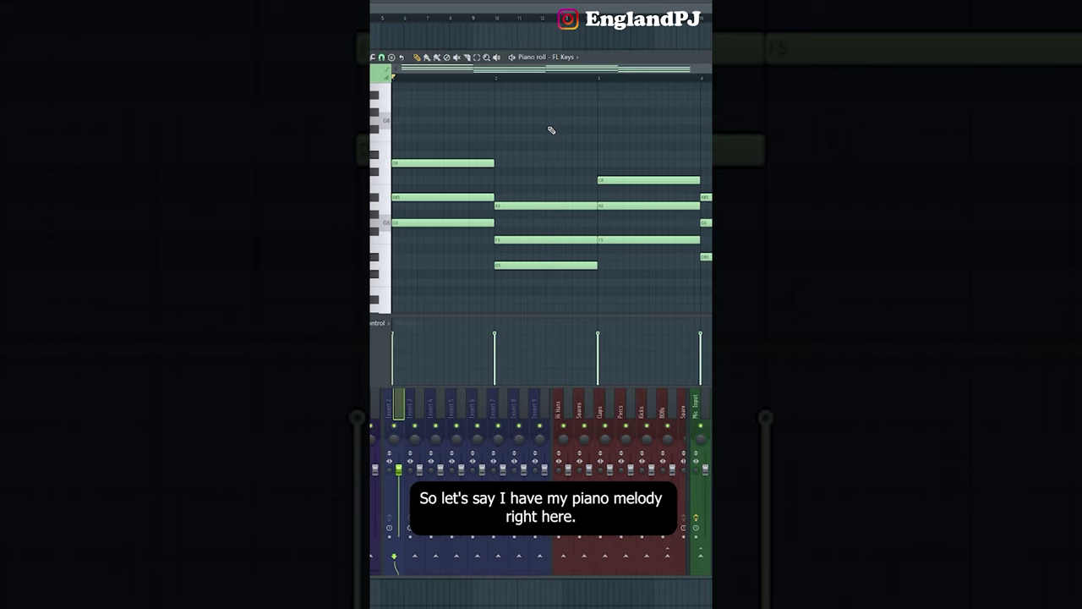
# Play the piano melody and load the Effectrix plugin into an empty effect slot of mixer track Insert 2
pyautogui.press('space')
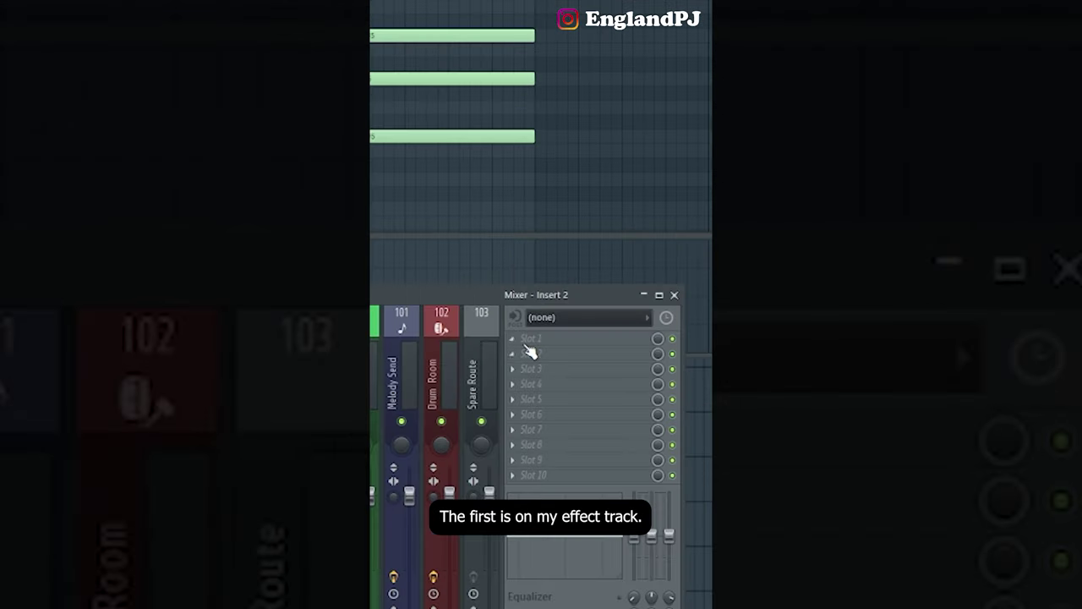
pyautogui.click(526, 350)
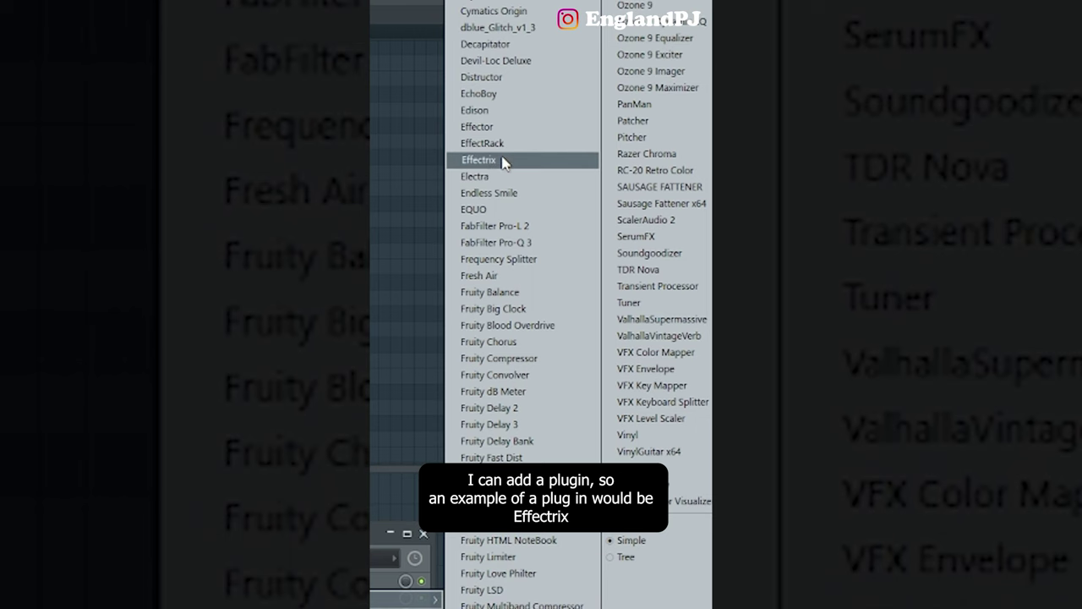
pyautogui.click(499, 159)
pyautogui.click(477, 194)
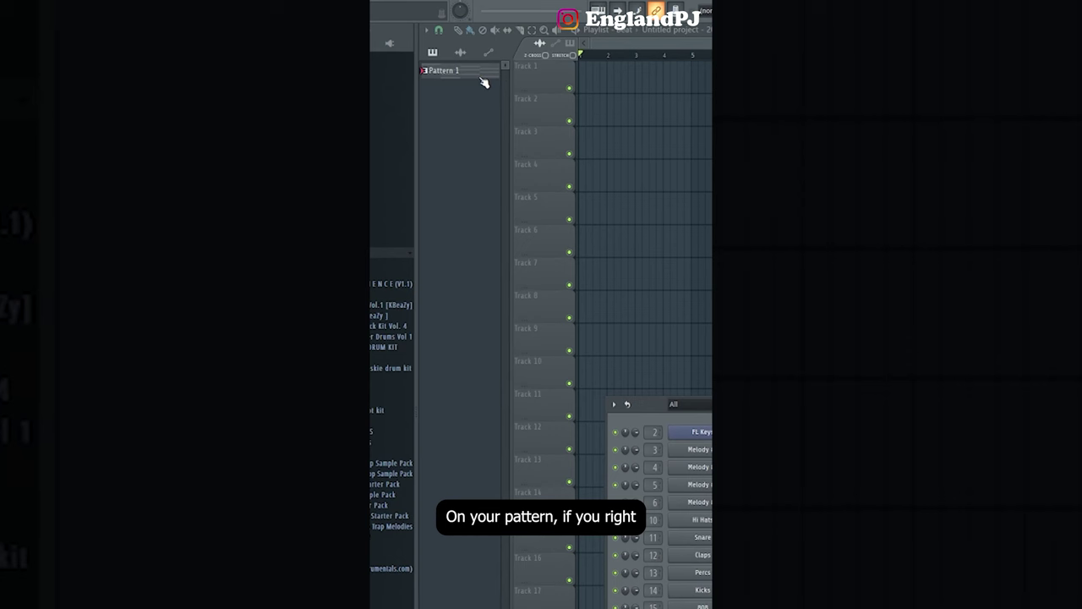
# Quick render Pattern 1 as an audio clip, and reverse the rendered clip
pyautogui.rightClick(483, 81)
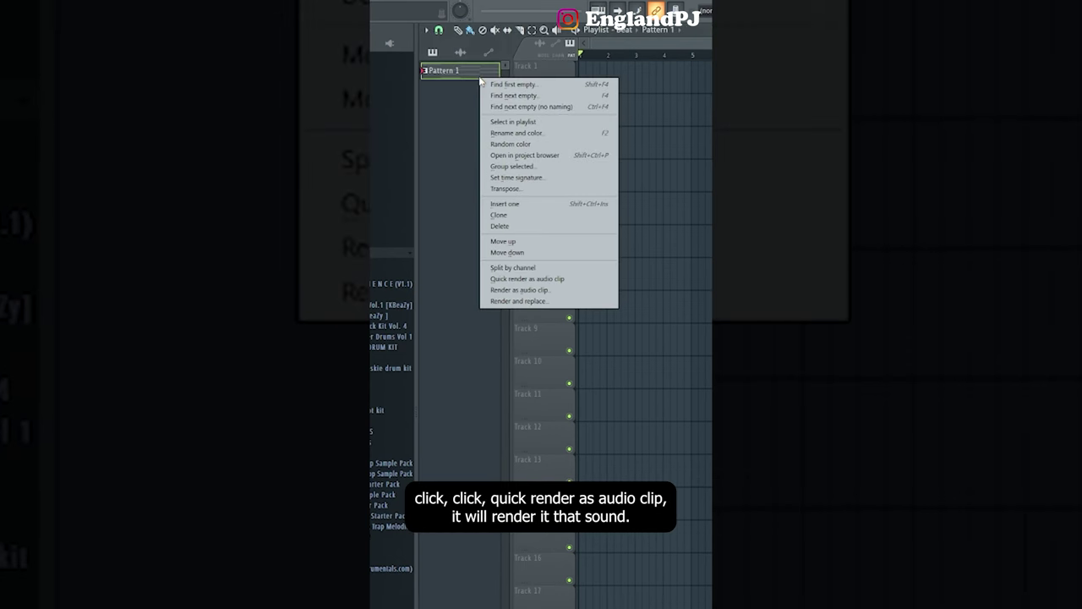
pyautogui.click(572, 280)
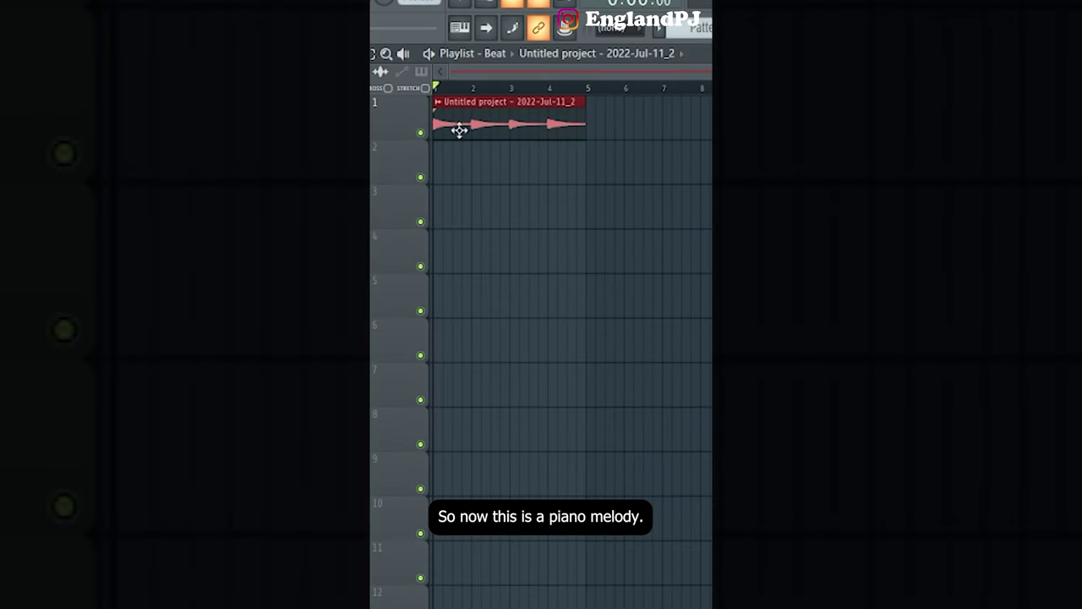
pyautogui.doubleClick(539, 125)
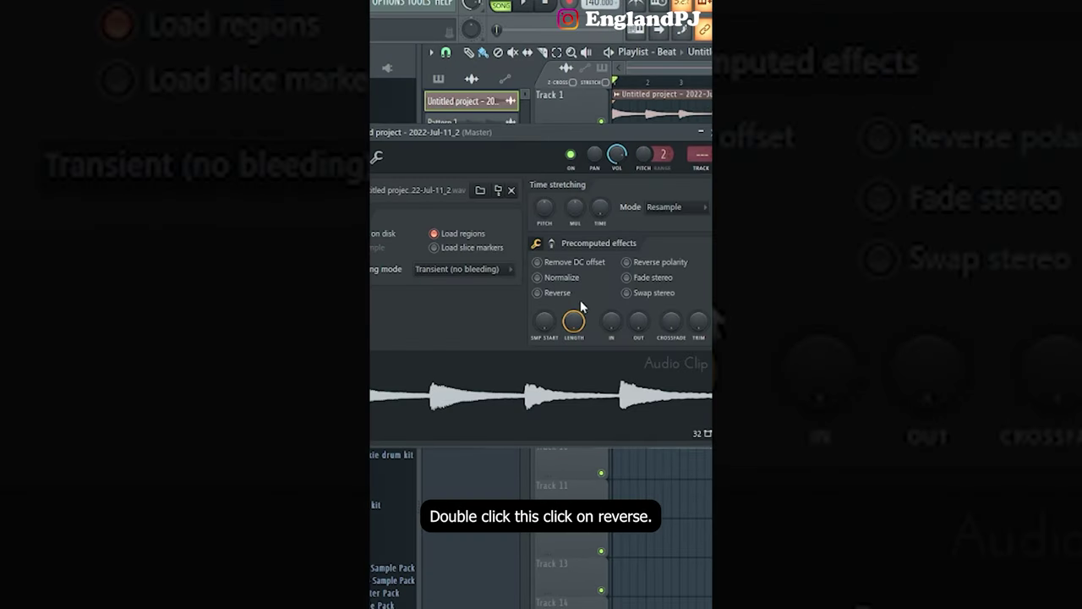
pyautogui.click(536, 293)
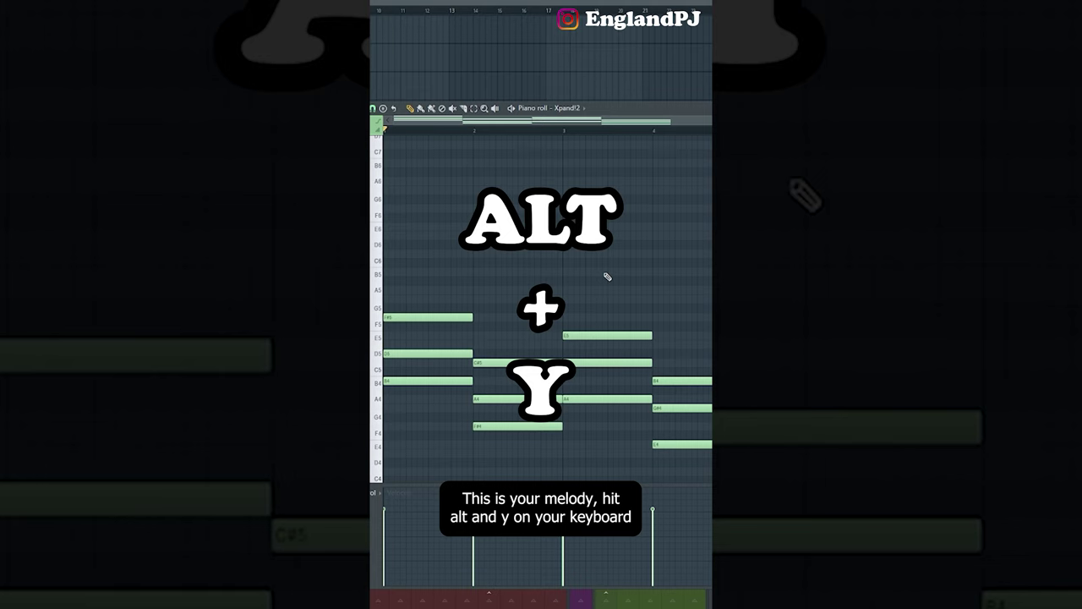
# Flip the Xpand!2 melody horizontally with the score flipper
pyautogui.hotkey('alt', 'y')
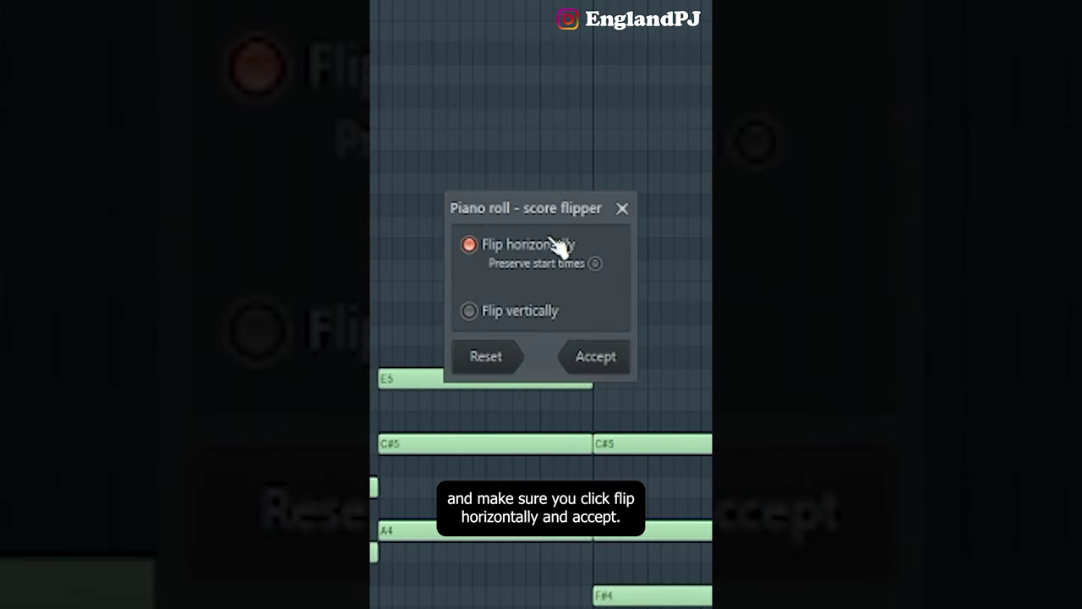
pyautogui.click(595, 356)
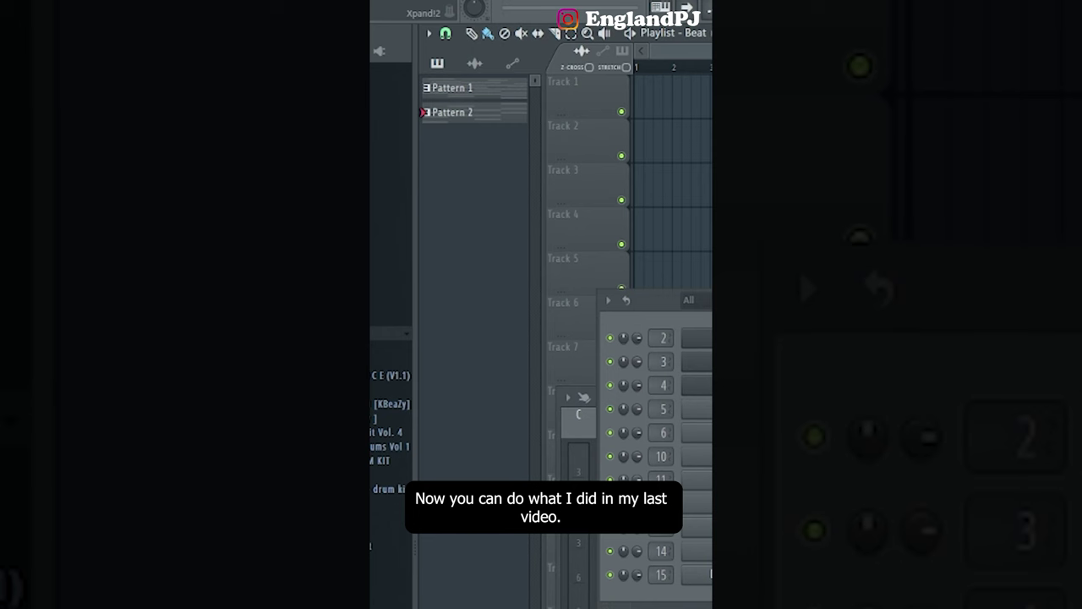
# Render Pattern 2 as an audio clip with the tail set to Wrap remainder, then place it on Track 1 and open its settings
pyautogui.rightClick(434, 115)
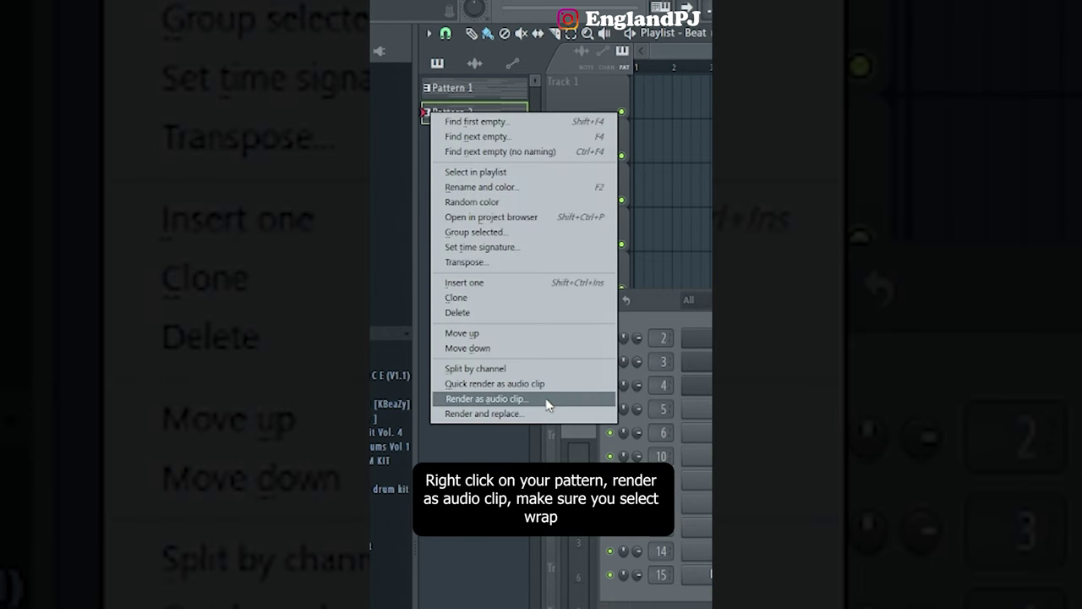
pyautogui.click(547, 405)
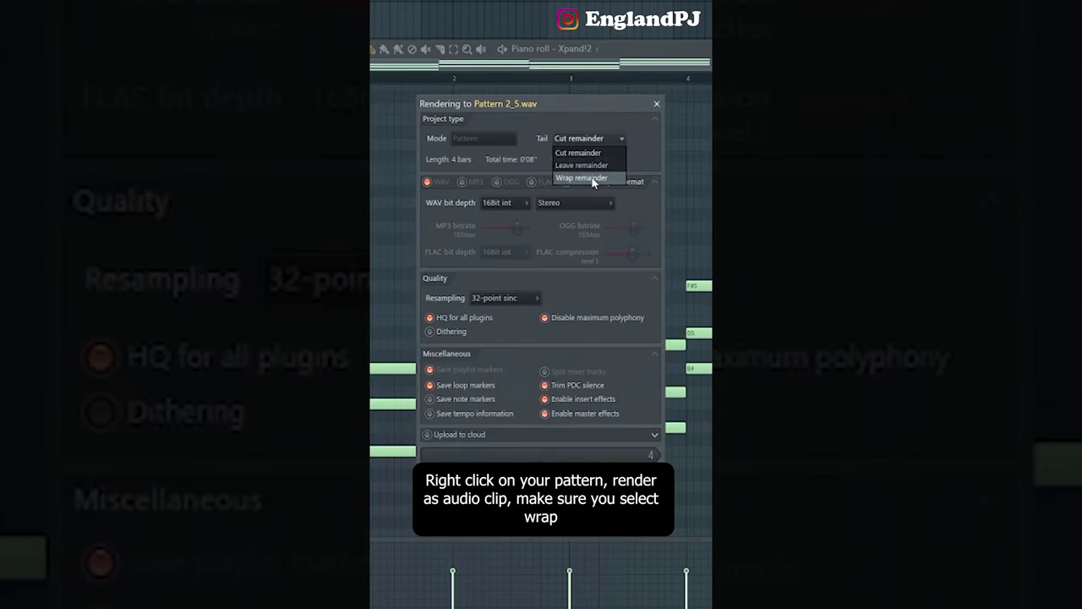
pyautogui.click(593, 178)
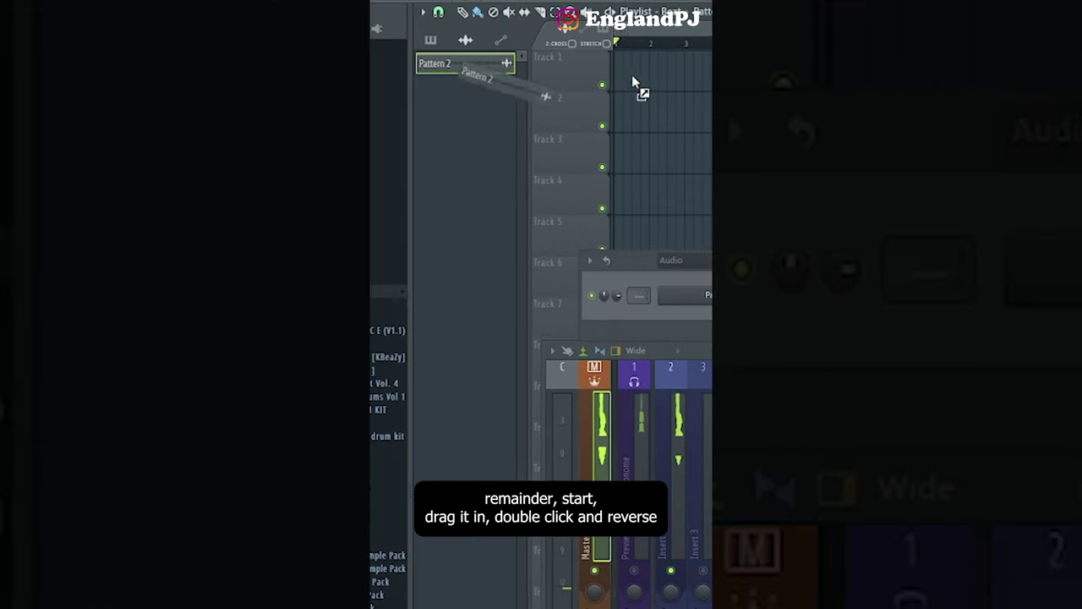
pyautogui.moveTo(632, 74); pyautogui.dragTo(635, 77)
pyautogui.doubleClick(680, 74)
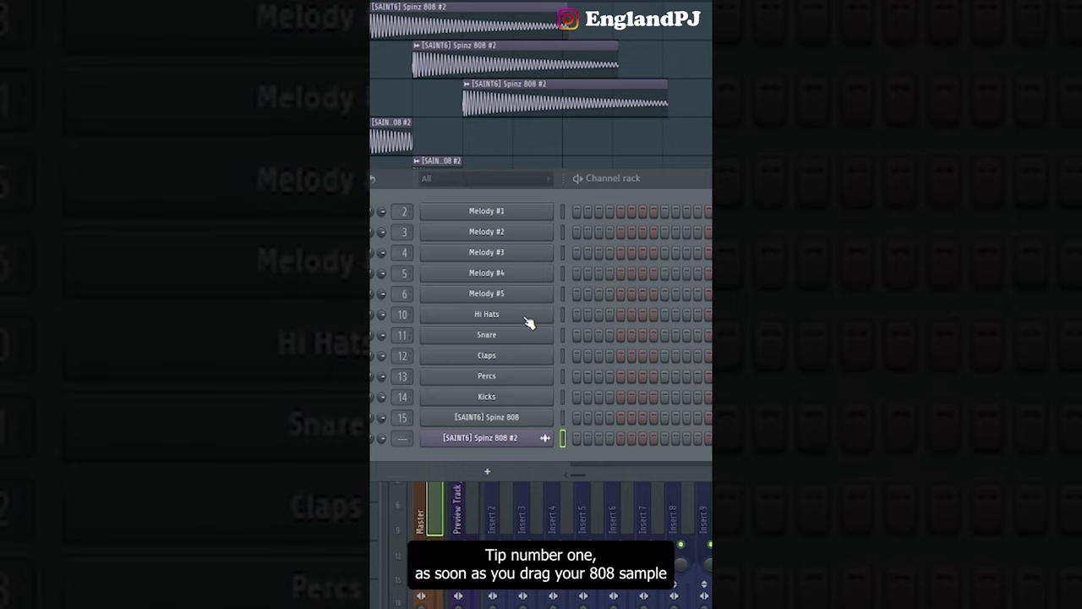
# Enable Cut itself for the [SAINT6] Spinz 808 #2 channel, and play the overlapping and trimmed 808 clips to compare them
pyautogui.rightClick(479, 440)
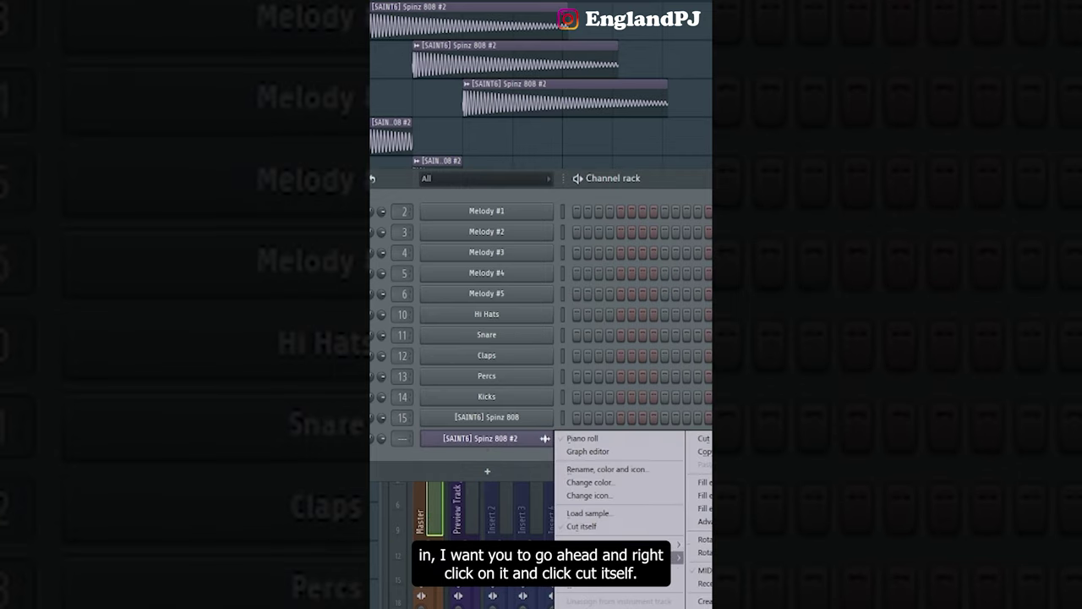
pyautogui.click(586, 527)
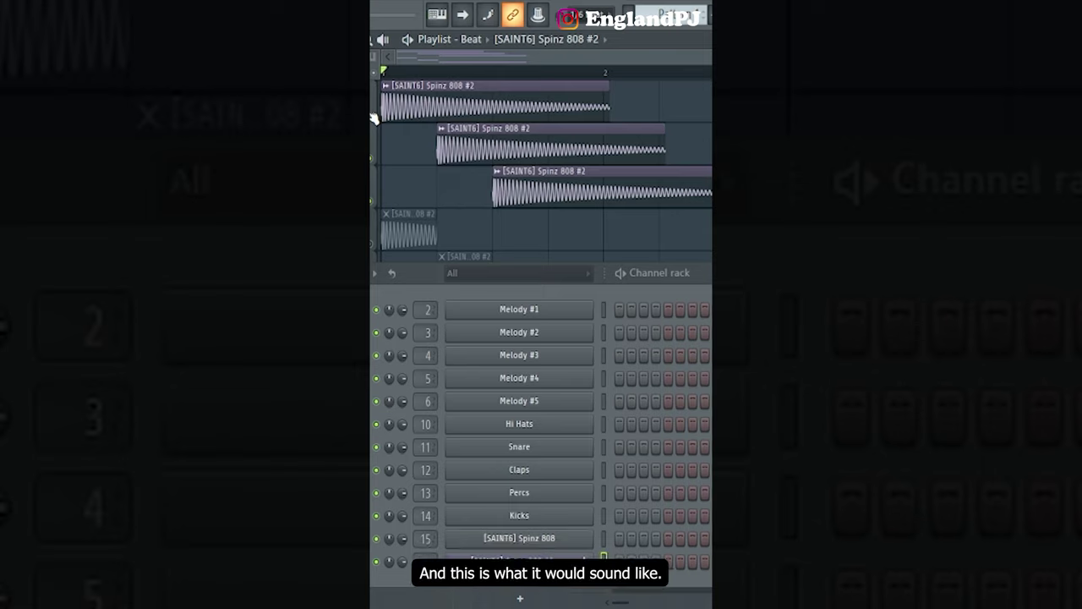
pyautogui.press('space')
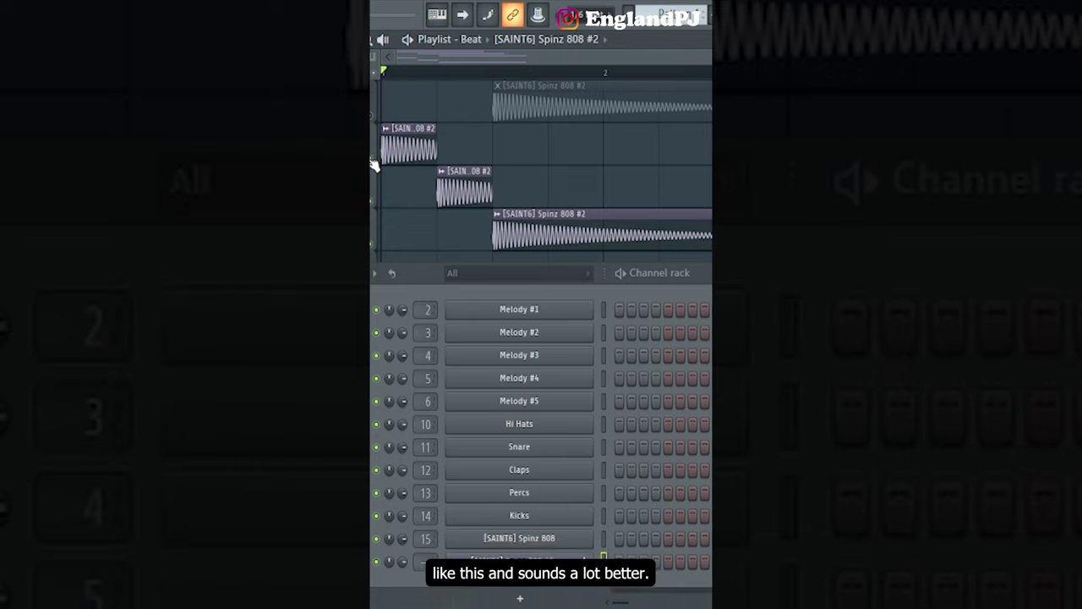
pyautogui.press('space')
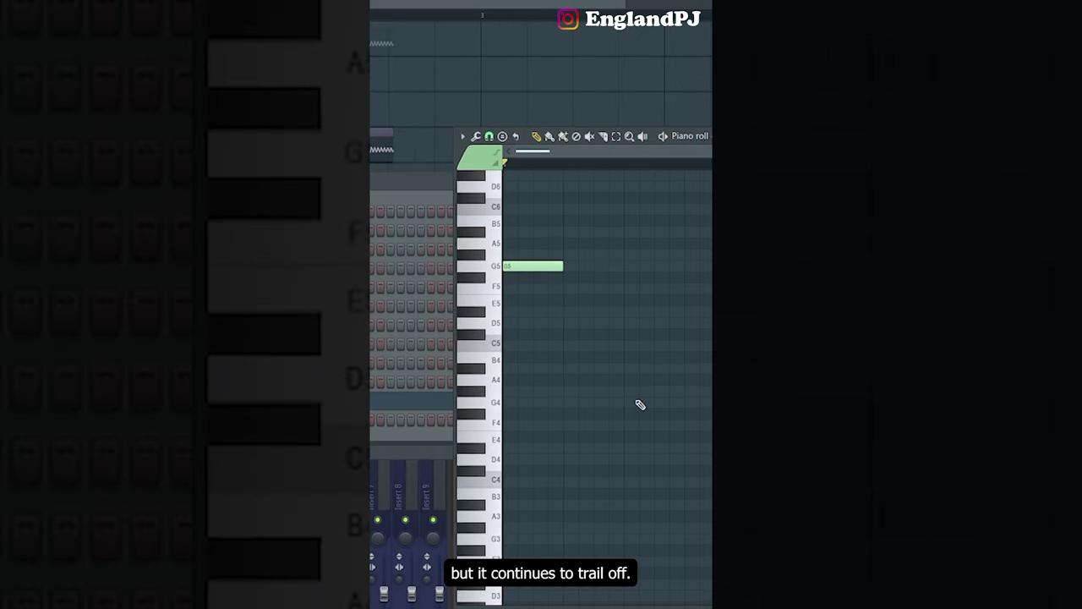
# Open the envelope settings of the [SAINT6] Spinz 808 channel, add two more G5 notes after the first, and play the pattern
pyautogui.click(490, 383)
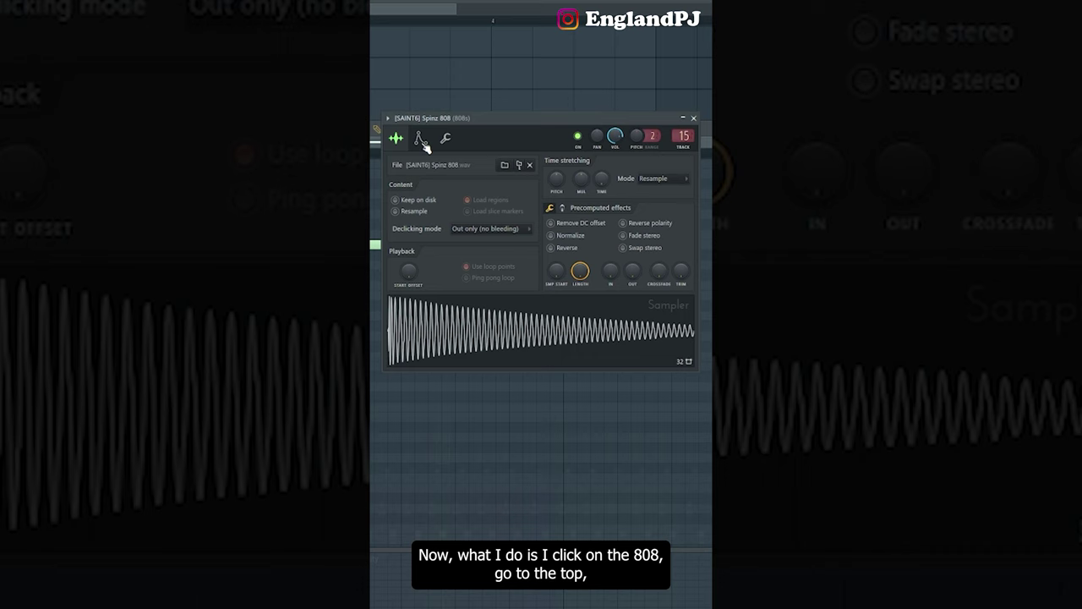
pyautogui.click(419, 138)
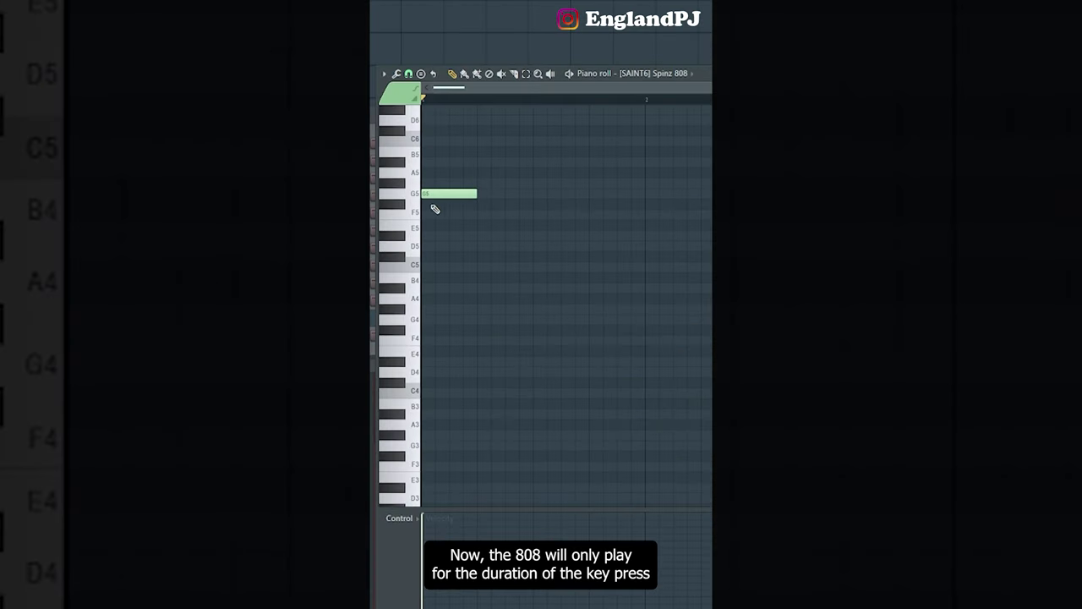
pyautogui.click(541, 193)
pyautogui.click(624, 194)
pyautogui.press('space')
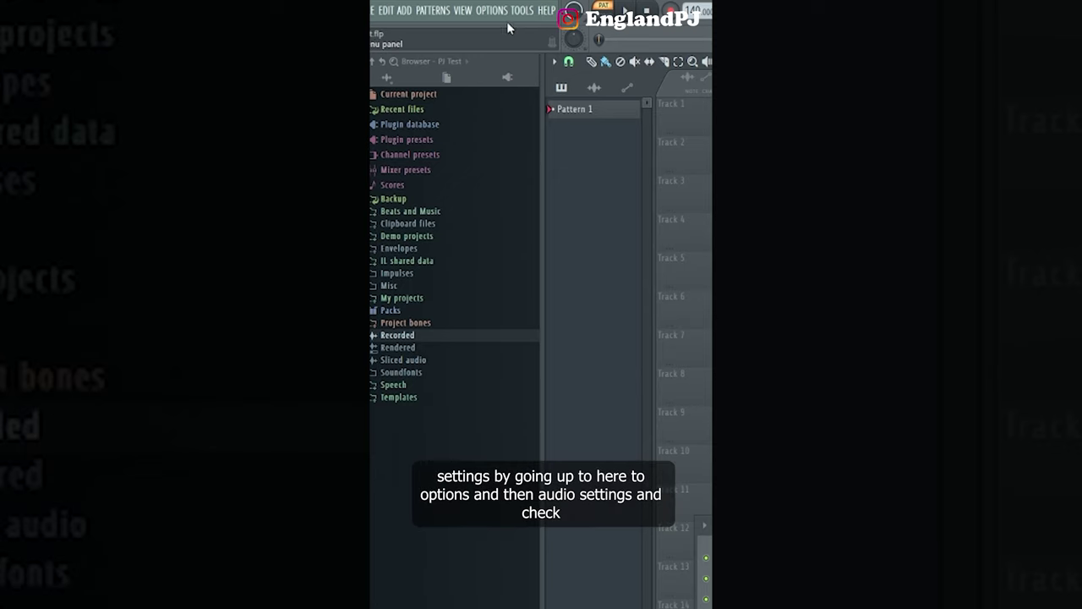
# Open the audio settings and set the input/output device to FL Studio ASIO
pyautogui.click(497, 12)
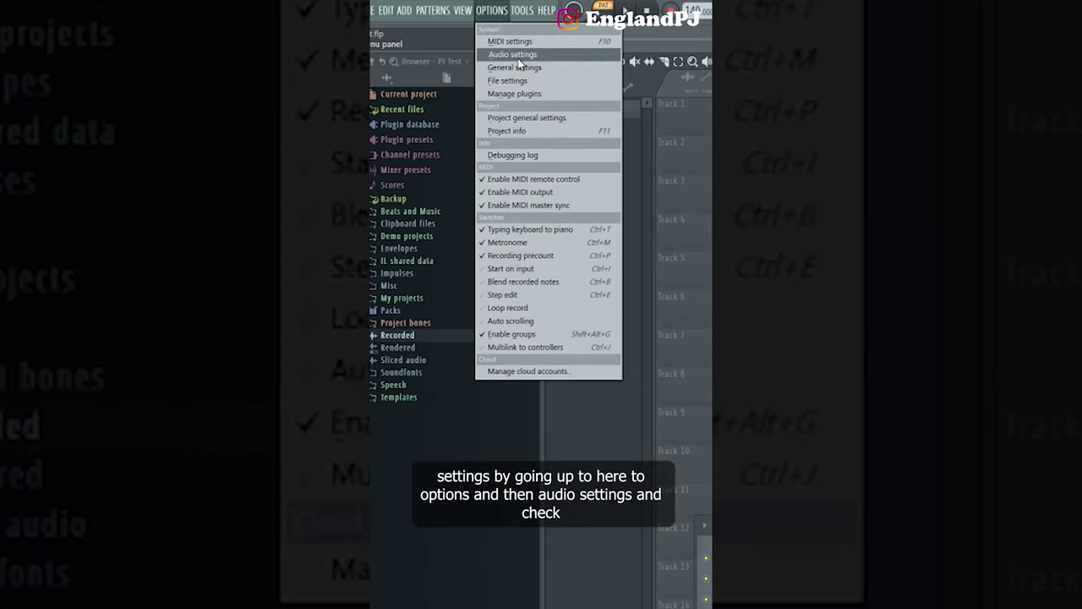
pyautogui.click(519, 59)
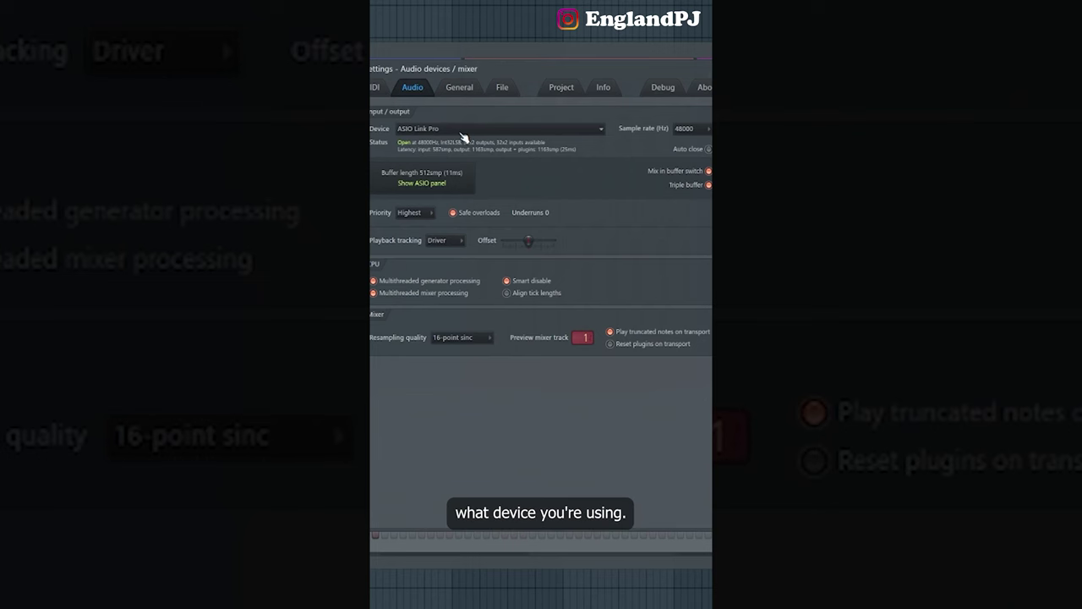
pyautogui.click(460, 131)
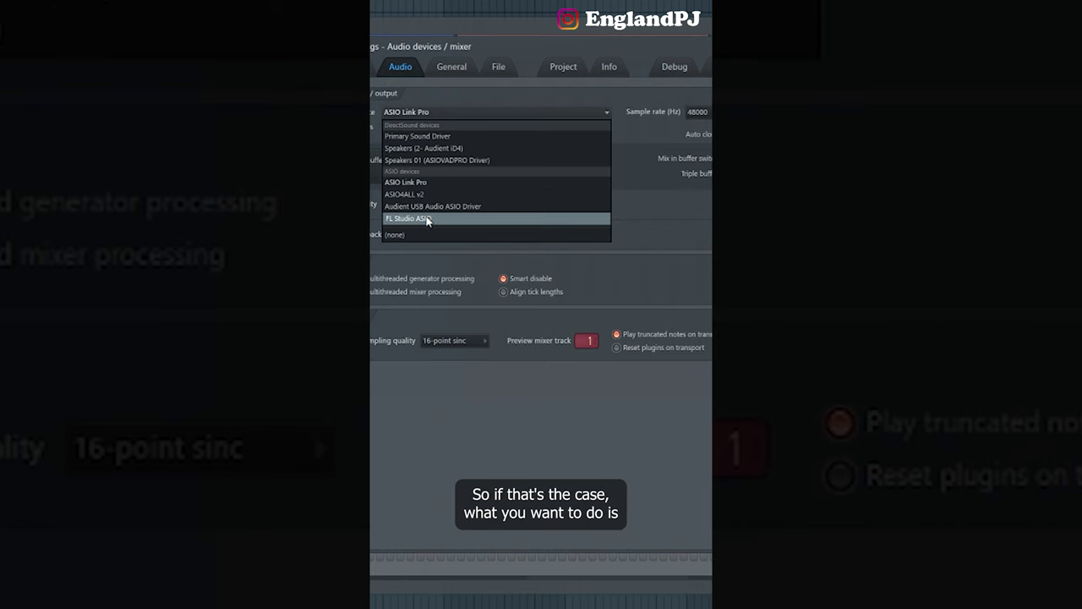
pyautogui.click(428, 219)
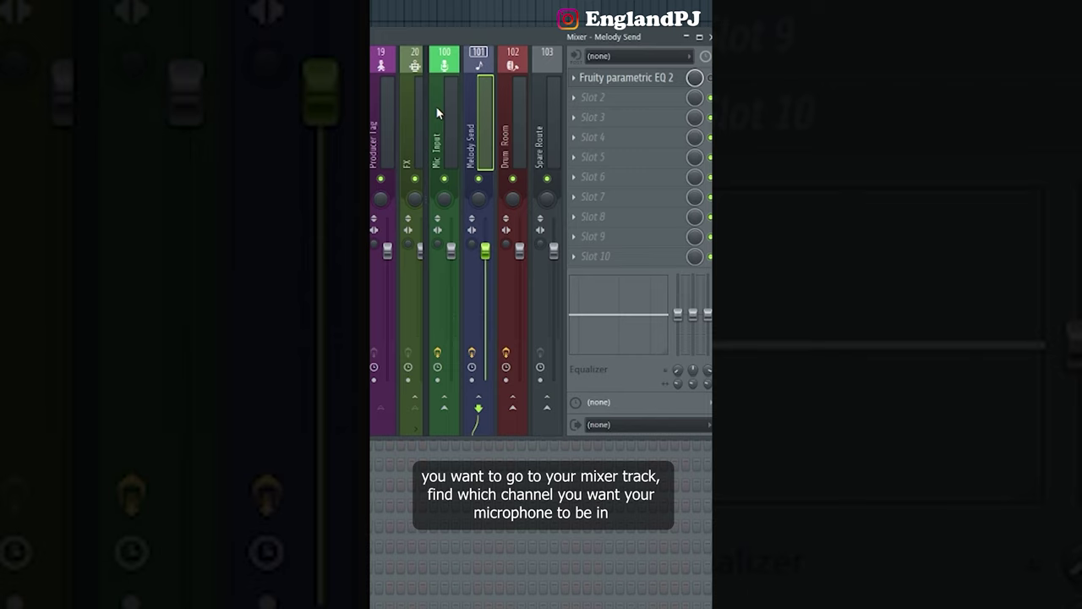
# Set the audio input of the Mic Input mixer track to the mono input In 1
pyautogui.click(450, 122)
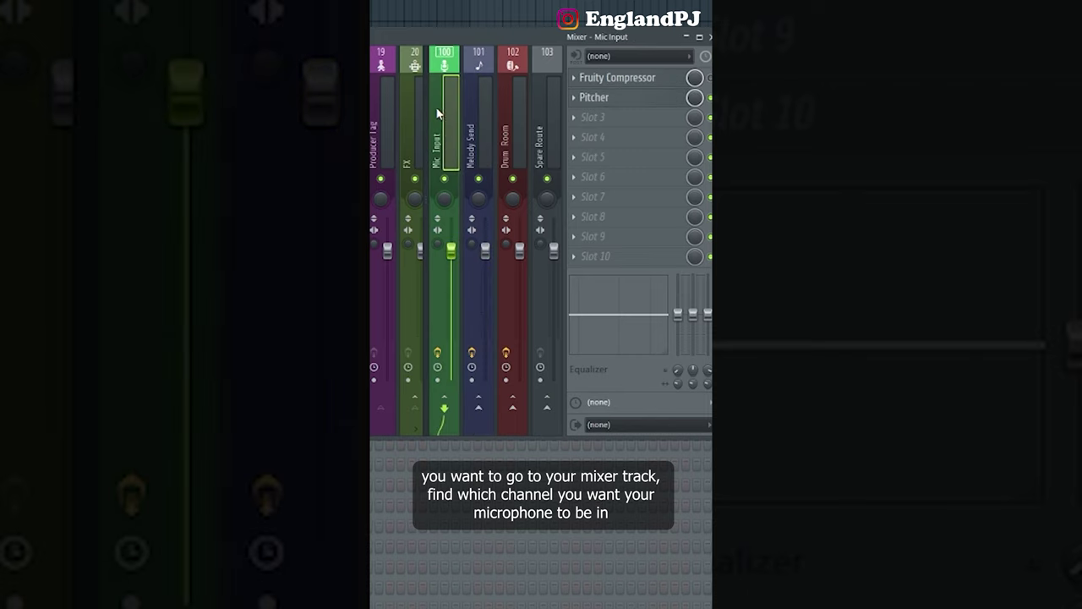
pyautogui.click(646, 63)
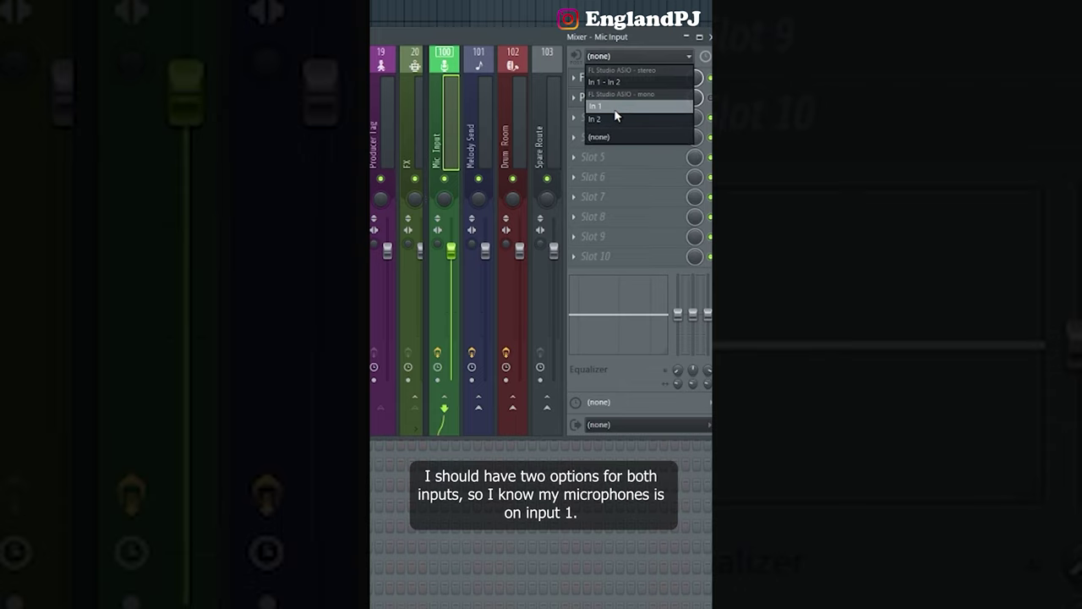
pyautogui.click(650, 108)
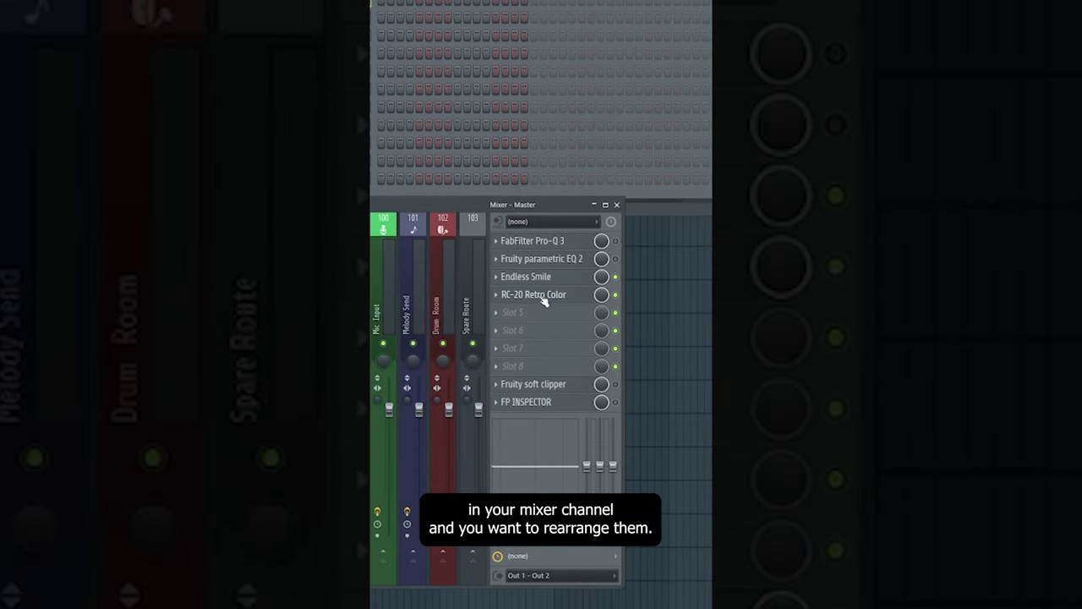
# Move the RC-20 Retro Color effect up the Master track's effect chain
pyautogui.click(495, 295)
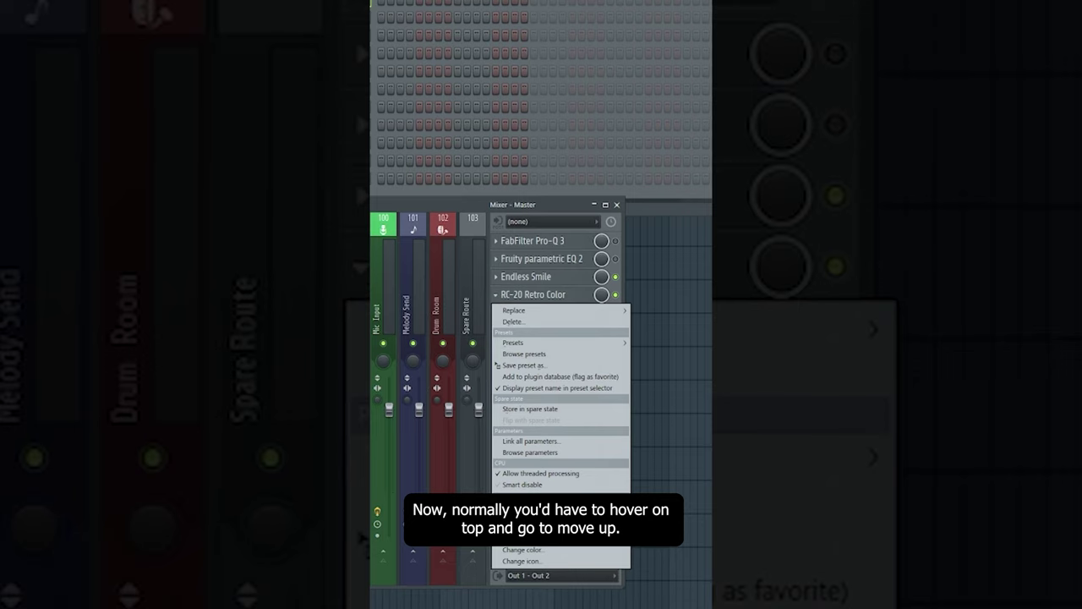
pyautogui.click(524, 505)
pyautogui.click(496, 296)
pyautogui.press('u')
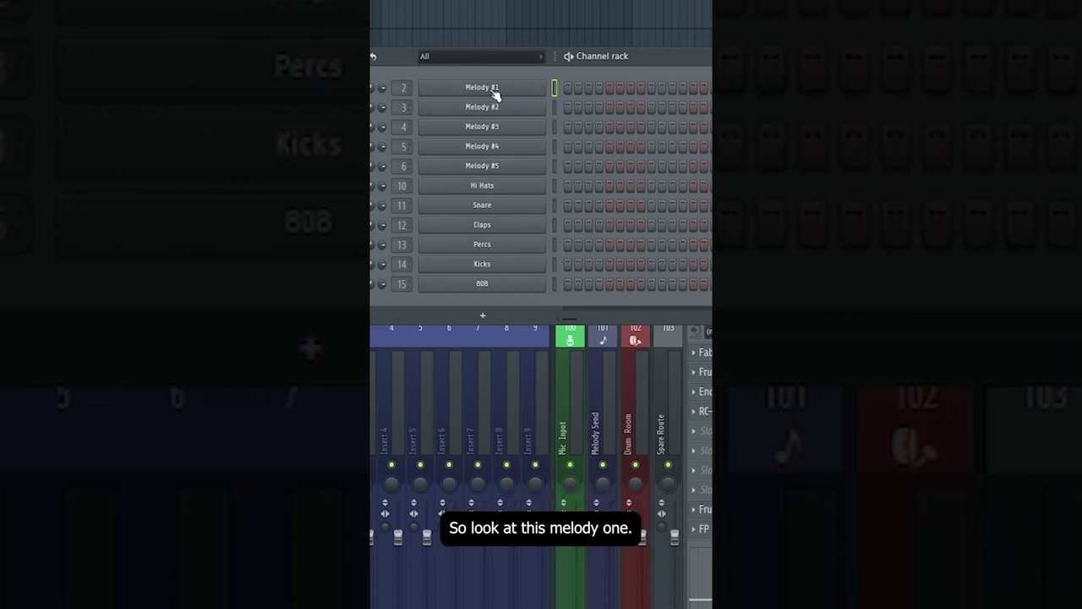
# Shift the Melody #1 channel's mixer track, Insert 2, along the mixer to position 4
pyautogui.moveTo(496, 113); pyautogui.dragTo(496, 133)
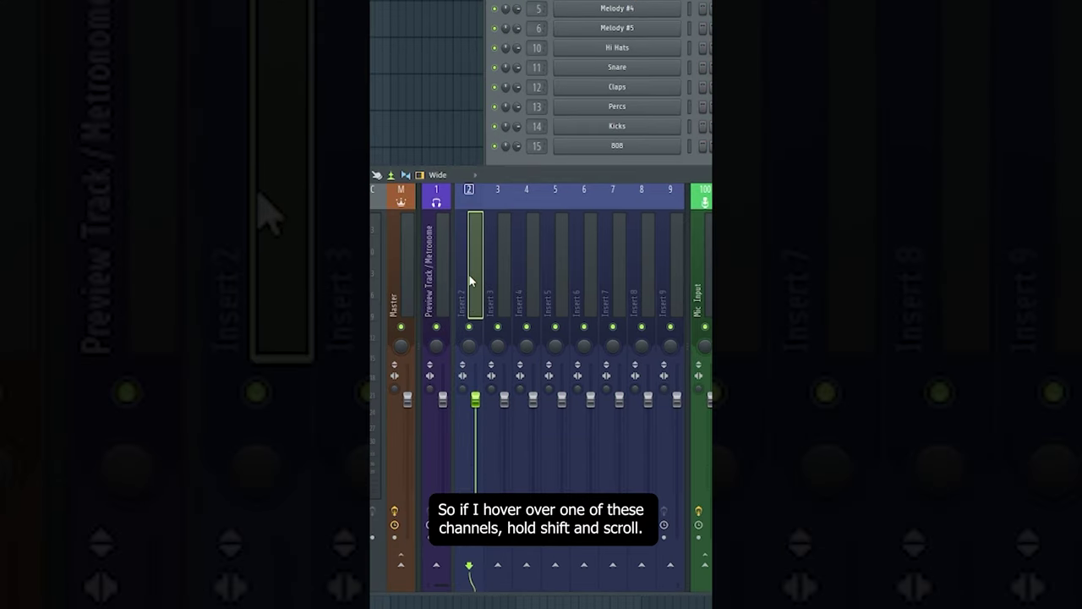
pyautogui.keyDown('shift'); pyautogui.scroll(-2, 471, 281); pyautogui.keyUp('shift')
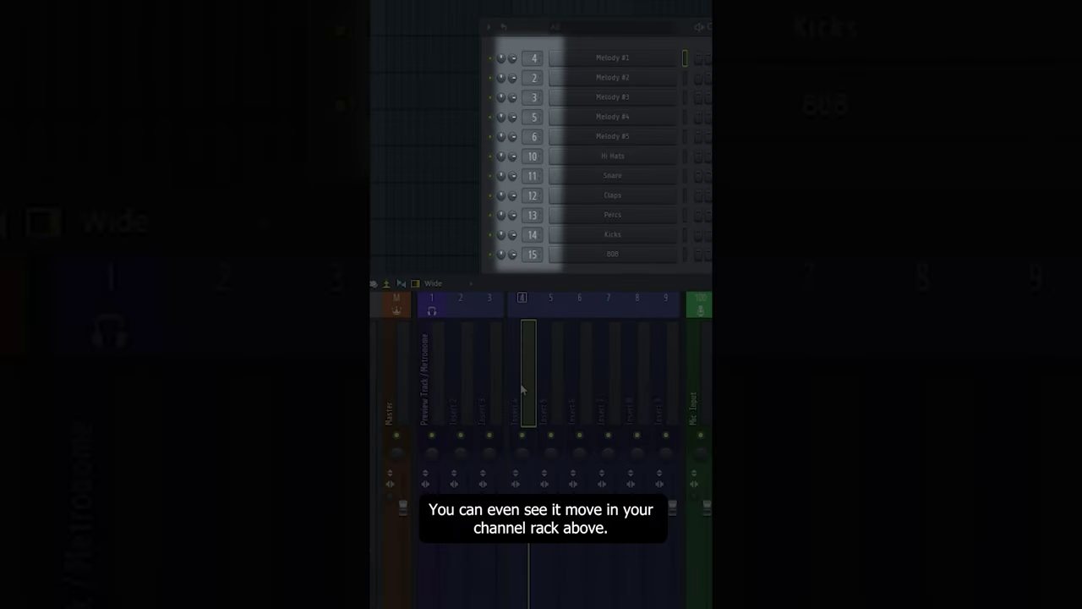
pyautogui.moveTo(519, 384); pyautogui.dragTo(432, 382)
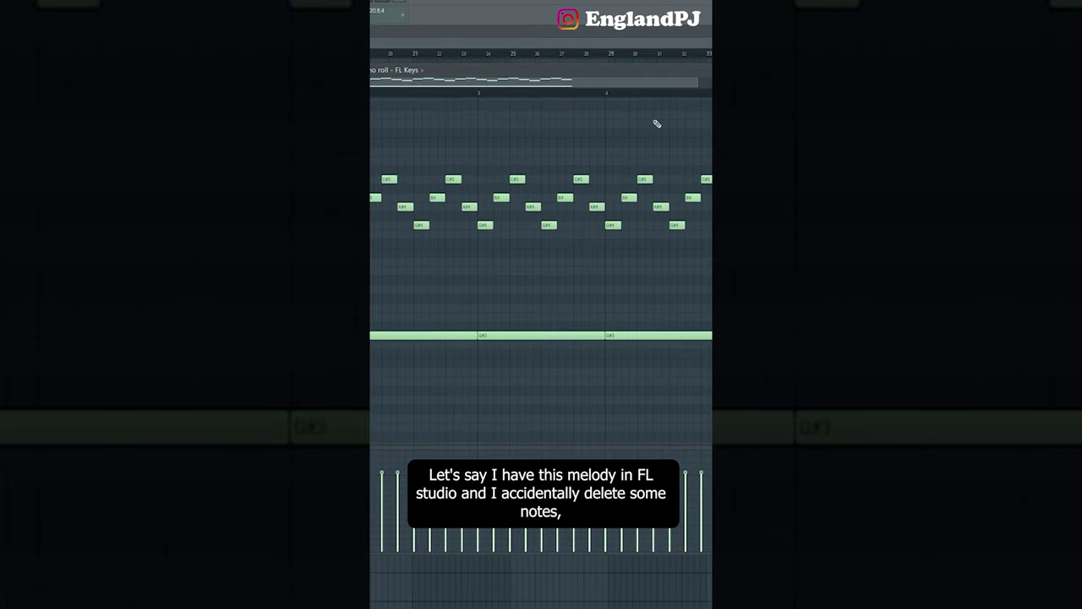
# Delete three consecutive notes from the upper melody in the FL Keys piano roll
pyautogui.rightClick(581, 180)
pyautogui.rightClick(565, 197)
pyautogui.rightClick(549, 225)
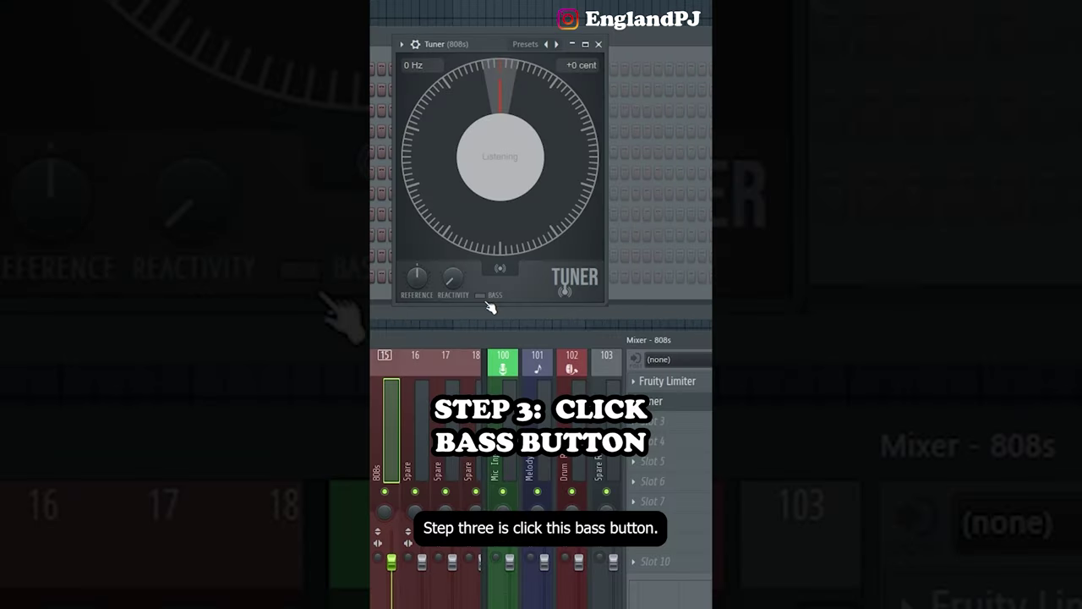
# Enable the Bass option of the Tuner on the 808s track and play C5 on the 808 6 channel to check its pitch
pyautogui.click(480, 295)
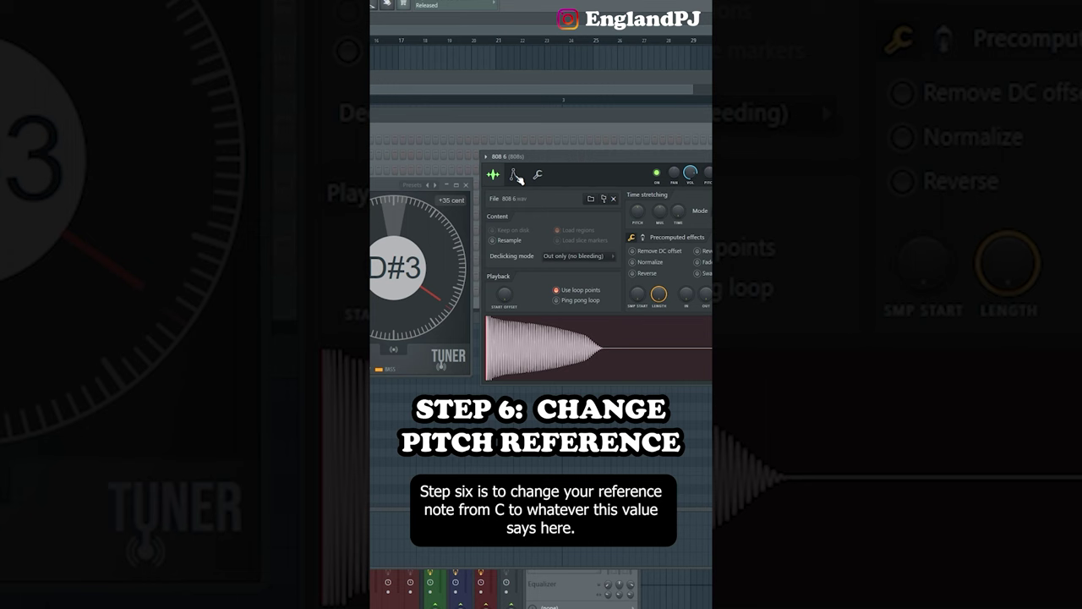
pyautogui.click(515, 175)
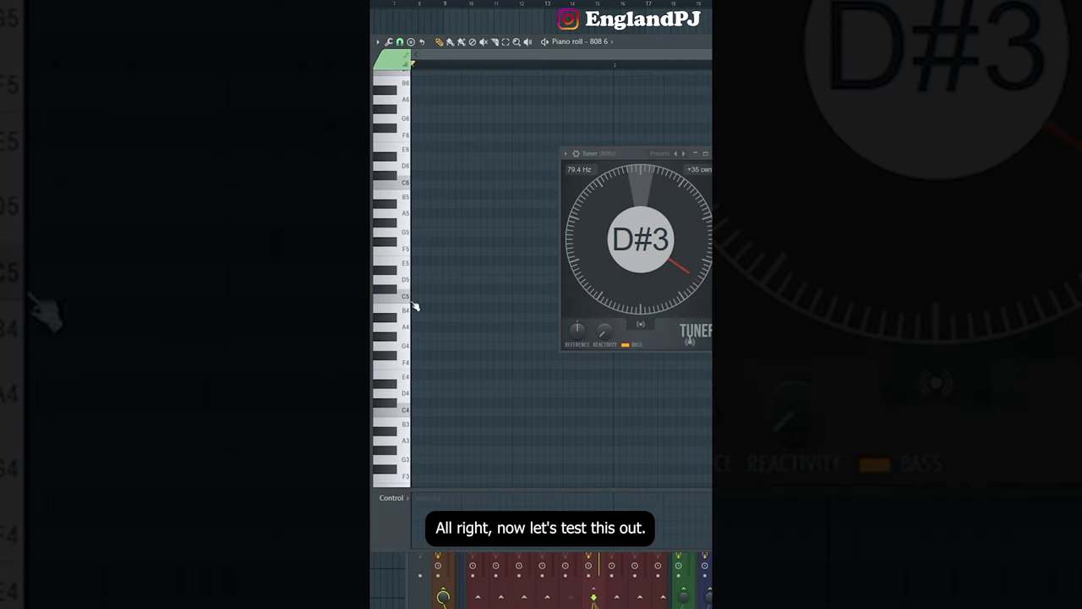
pyautogui.click(406, 185)
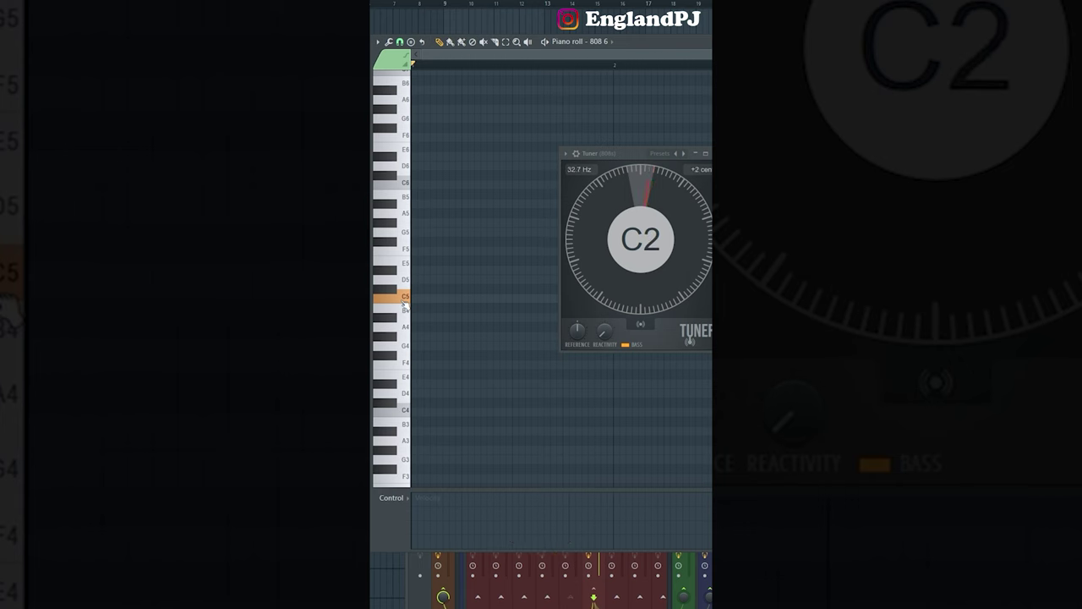
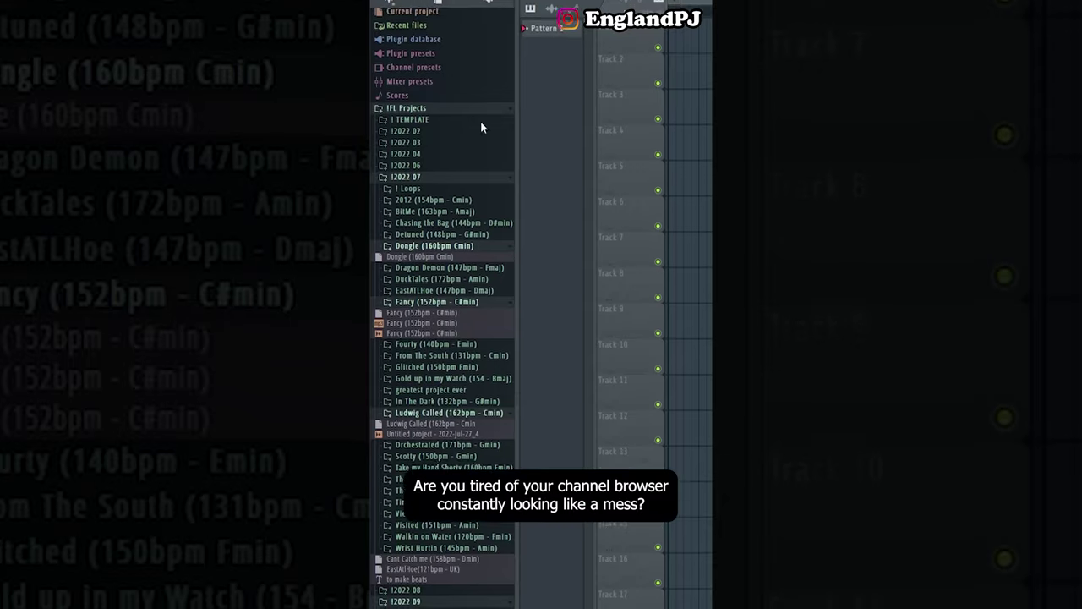
# Enable Show only one folder content for the browser
pyautogui.scroll(-3, 481, 121)
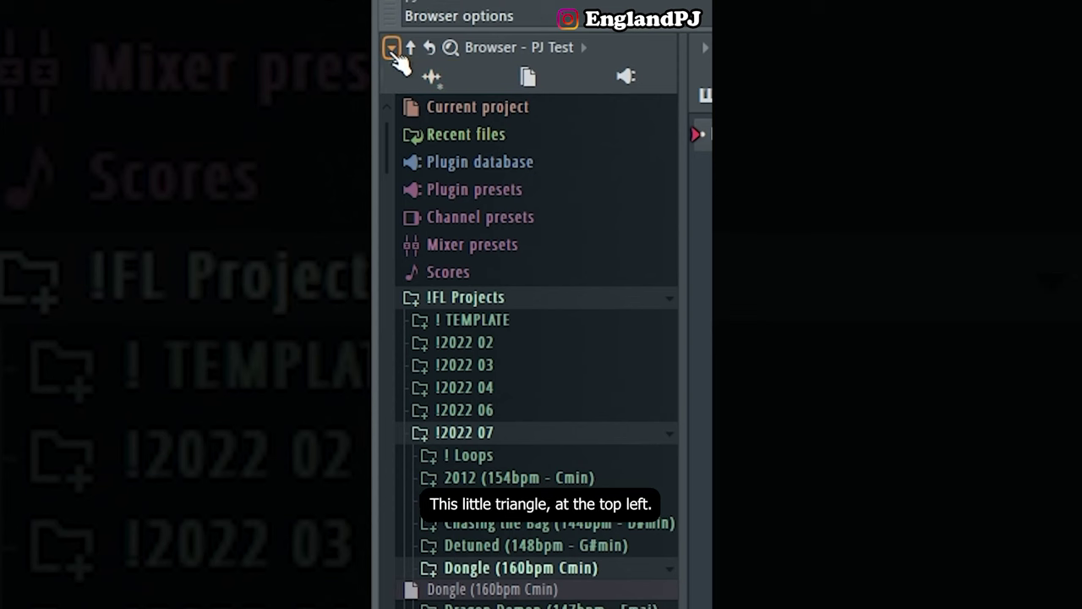
pyautogui.click(392, 48)
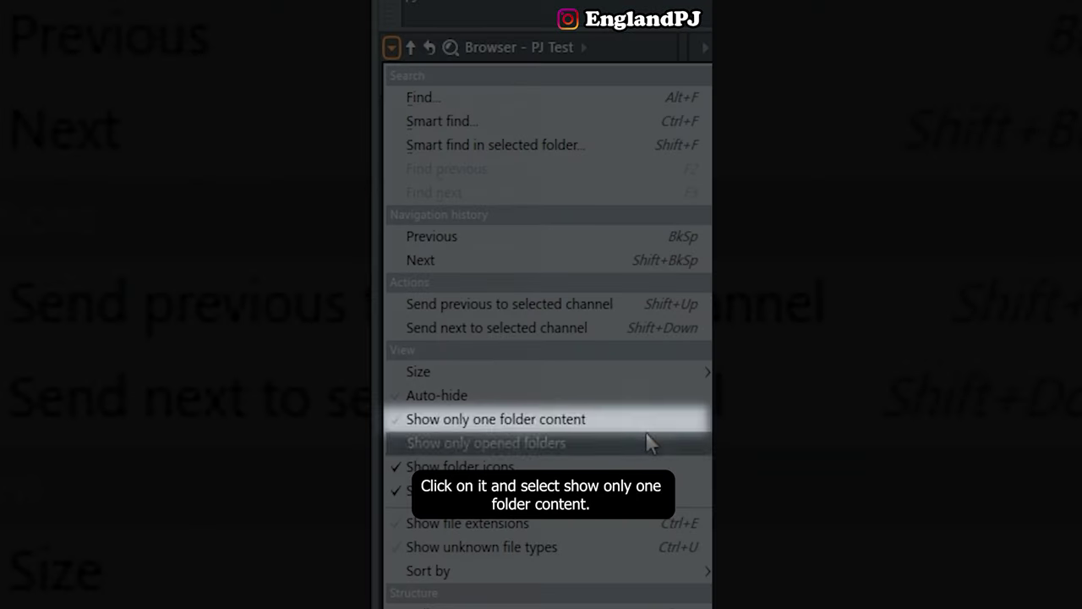
pyautogui.click(645, 415)
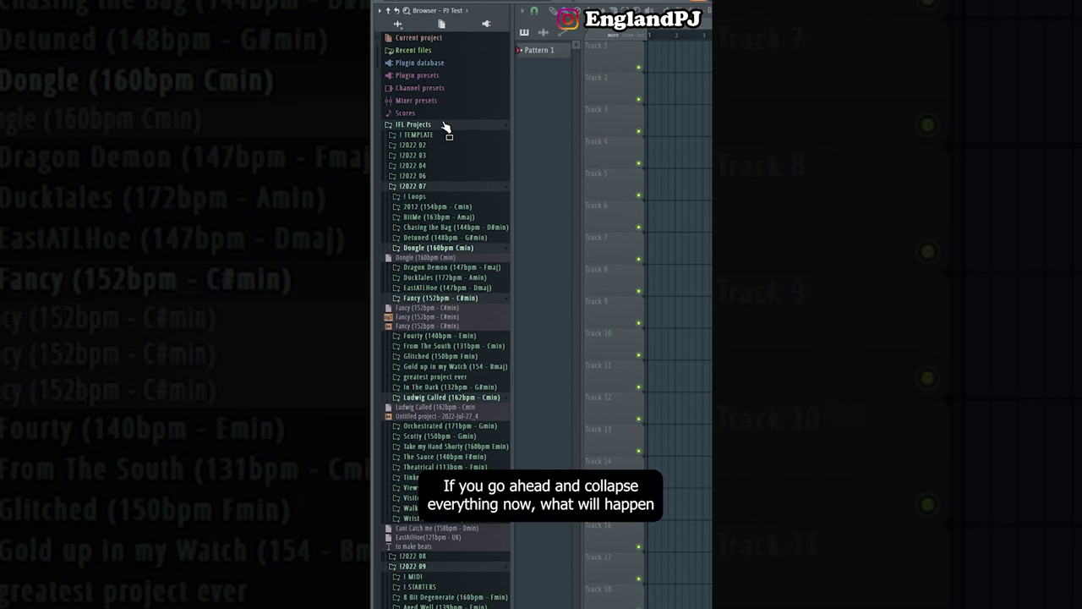
# Collapse the !FL Projects folder, then expand Demo projects and open its Product demos and Performance mode subfolders in turn
pyautogui.click(442, 125)
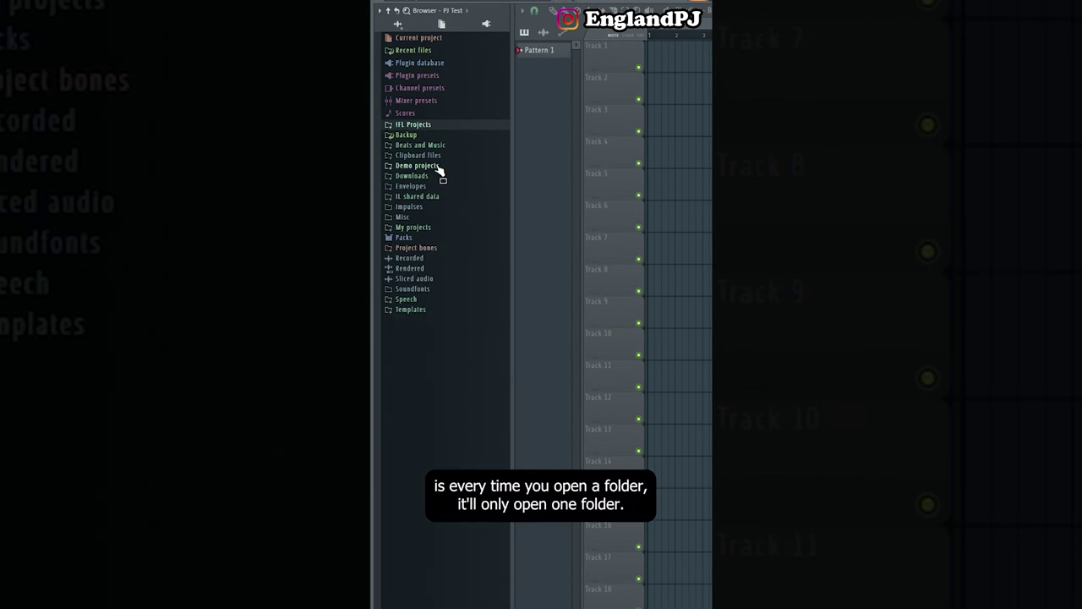
pyautogui.click(417, 166)
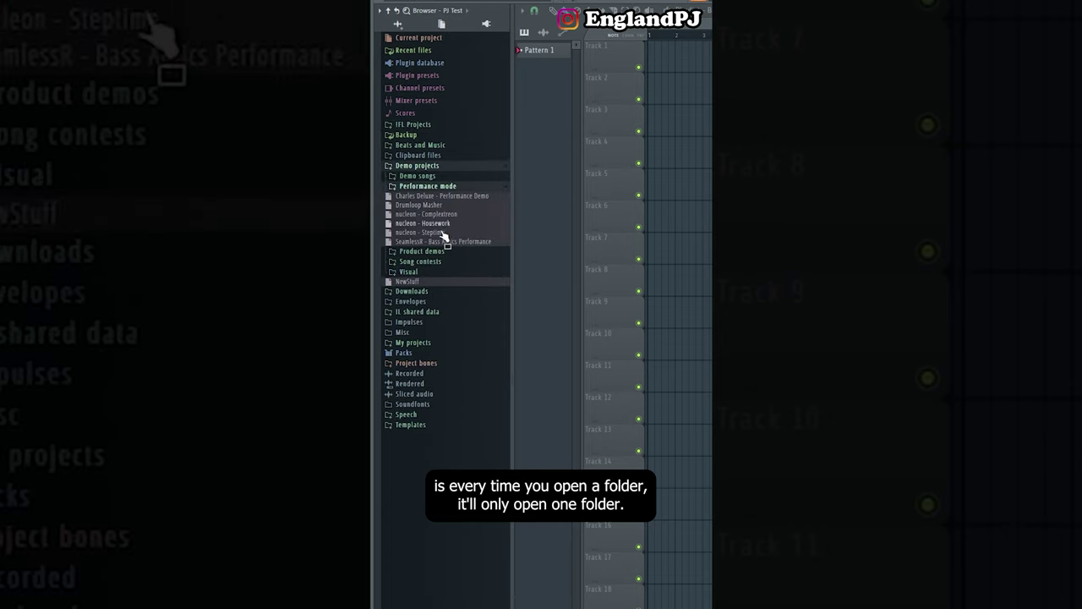
pyautogui.click(440, 251)
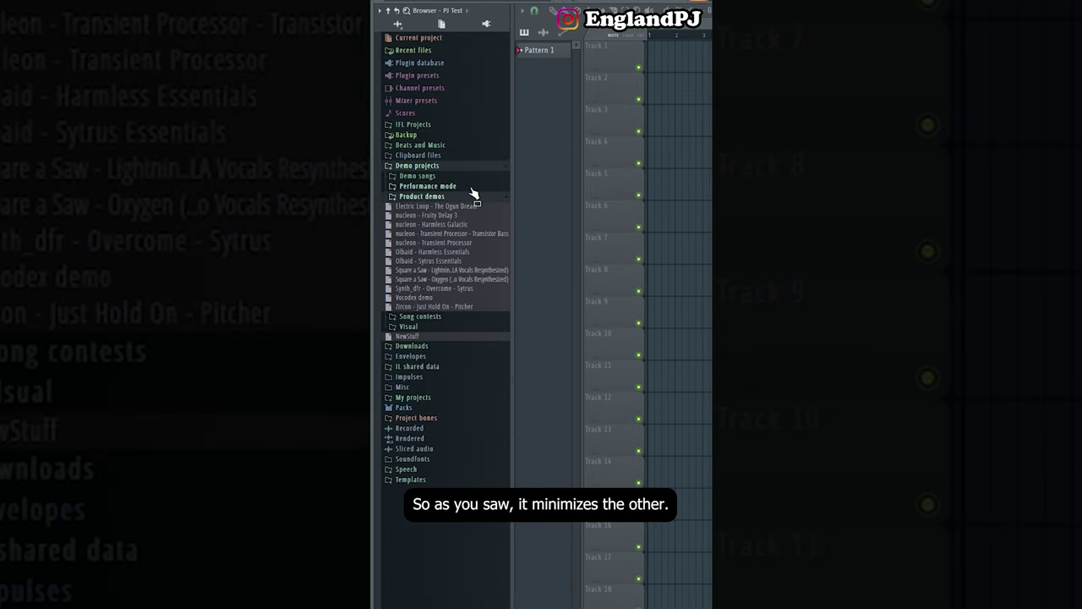
pyautogui.click(465, 186)
pyautogui.click(459, 249)
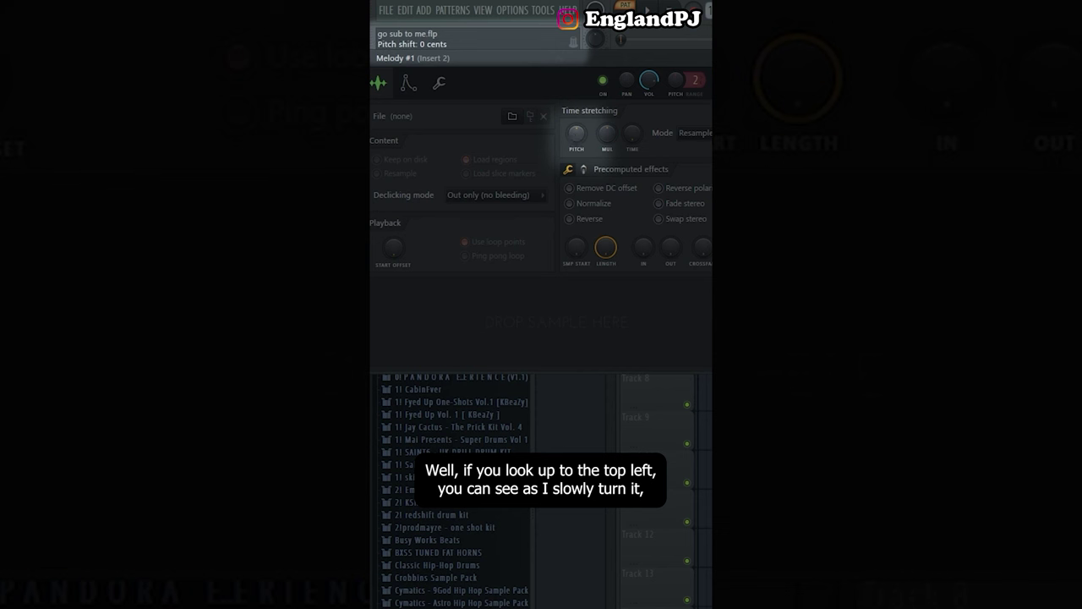
# Slightly adjust the time-stretching pitch of the Melody #1 channel and the panning of the first channel in the rack
pyautogui.moveTo(575, 133); pyautogui.dragTo(575, 140)
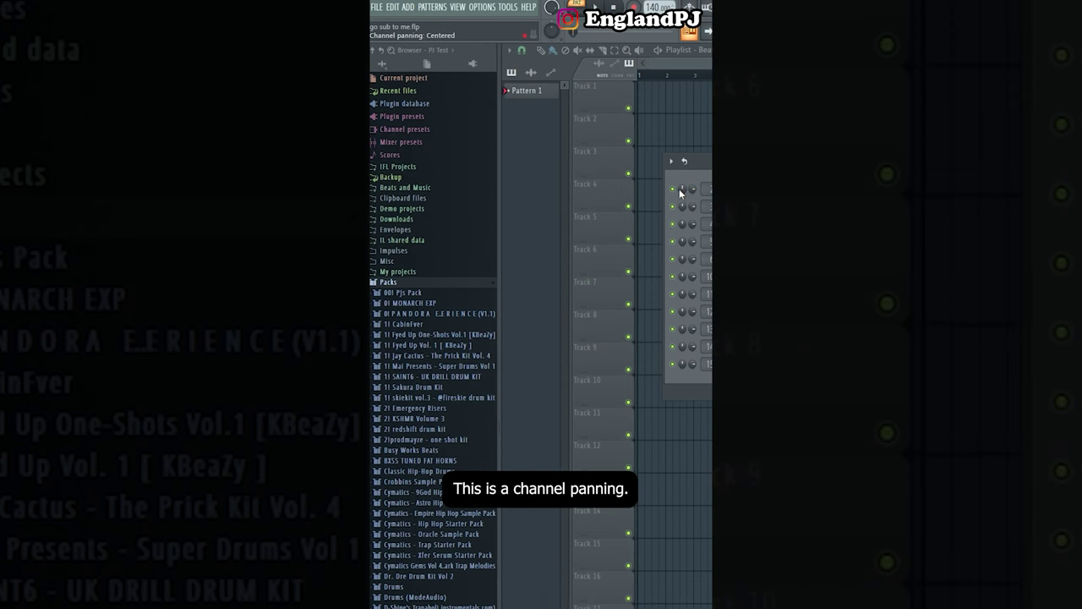
pyautogui.moveTo(681, 193); pyautogui.dragTo(681, 198)
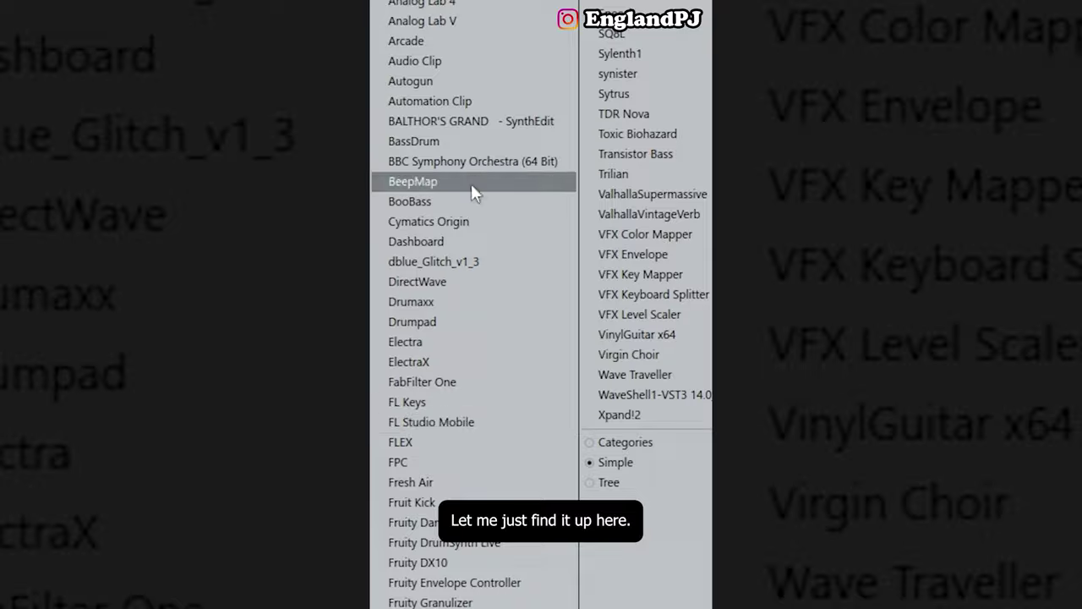
# Load the BBC Symphony Orchestra (64 Bit) plugin, look over its orchestra sections, and select the Spiccato articulation
pyautogui.click(482, 163)
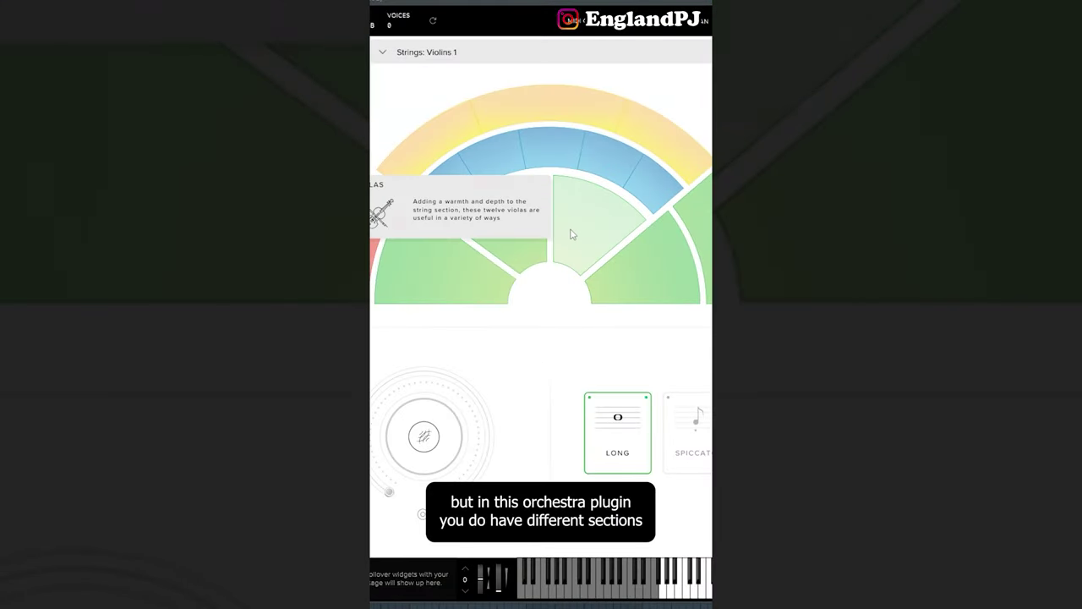
pyautogui.moveTo(703, 212)
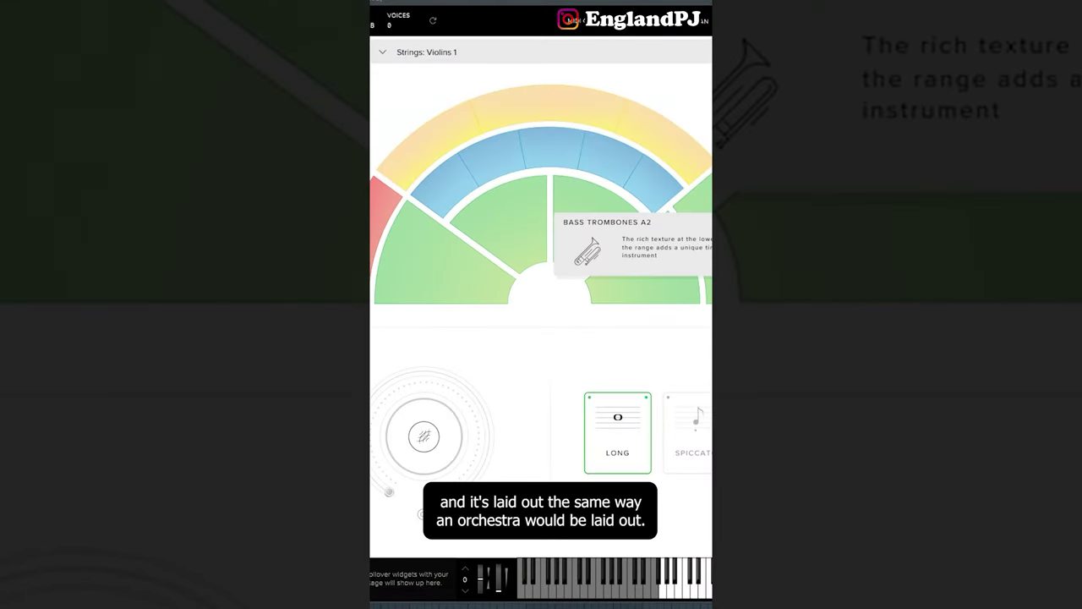
pyautogui.moveTo(480, 286)
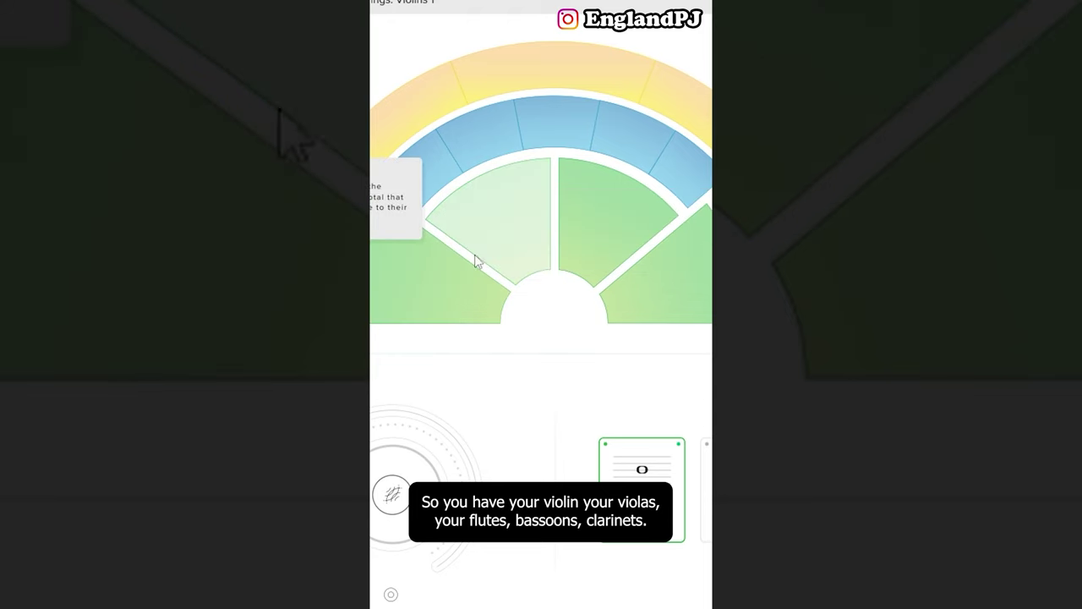
pyautogui.moveTo(448, 194)
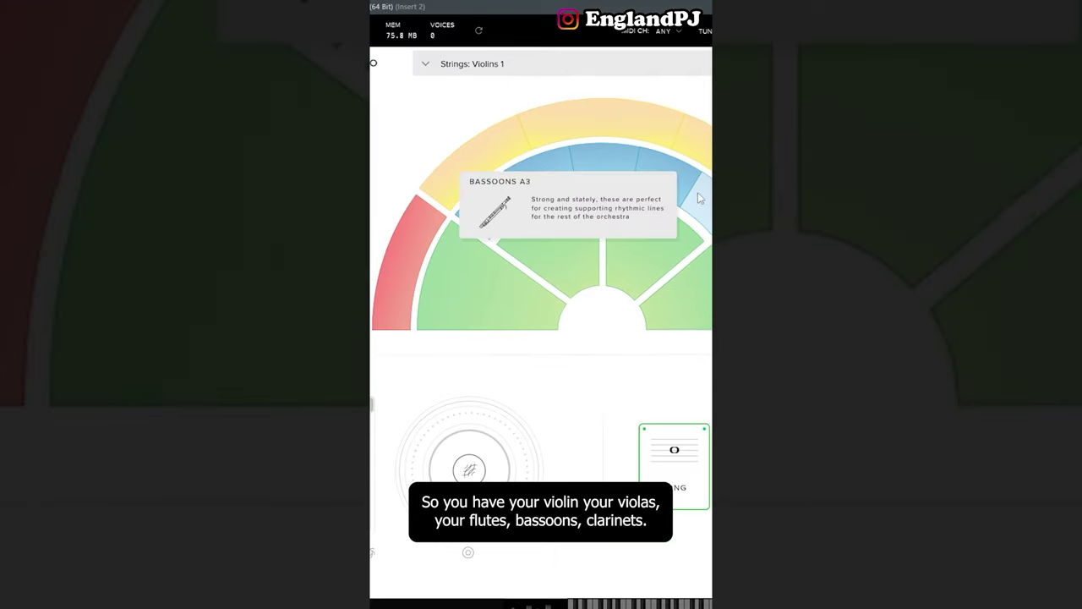
pyautogui.moveTo(695, 135)
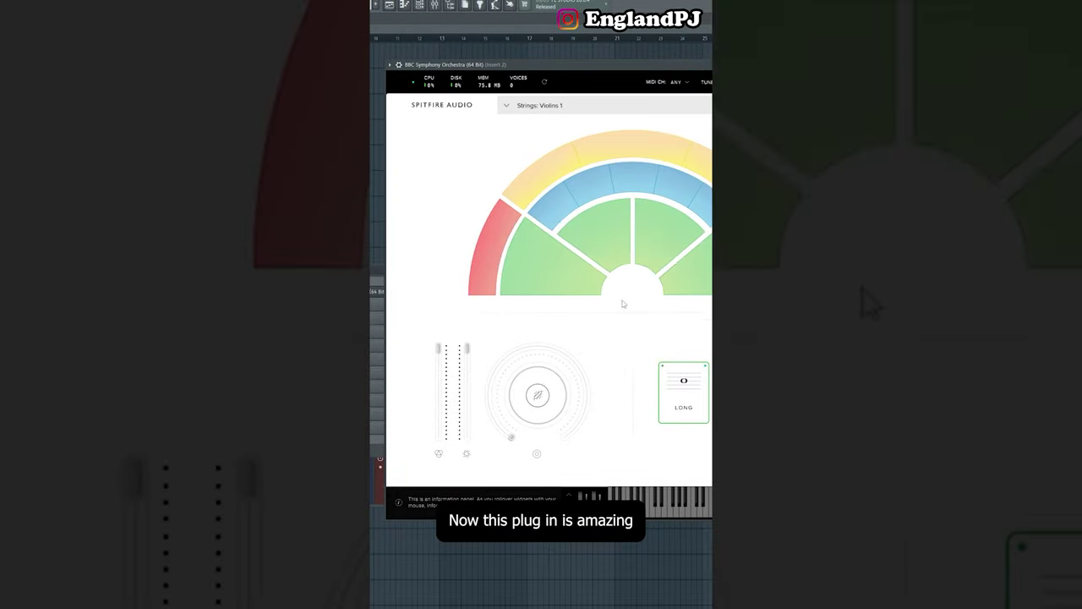
pyautogui.moveTo(622, 234)
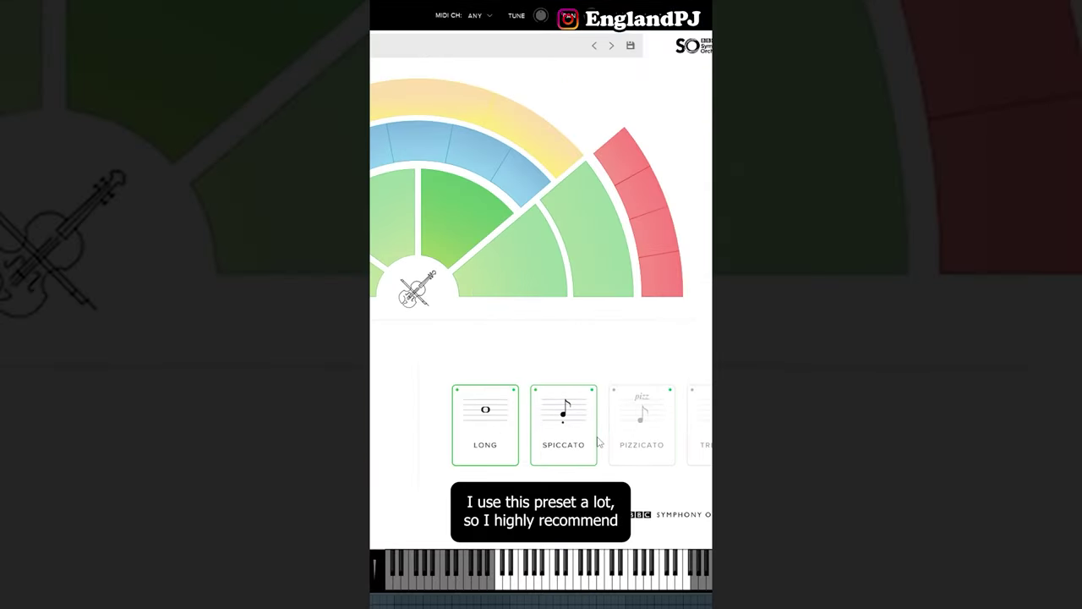
pyautogui.click(565, 406)
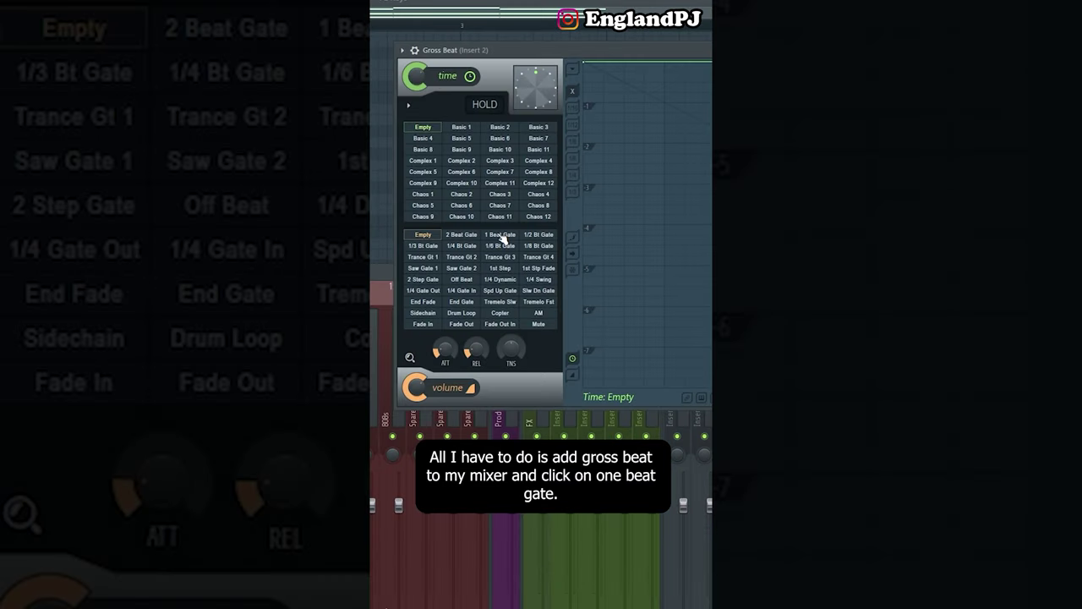
# Apply the 1 Beat Gate volume preset in Gross Beat on Insert 2
pyautogui.click(499, 234)
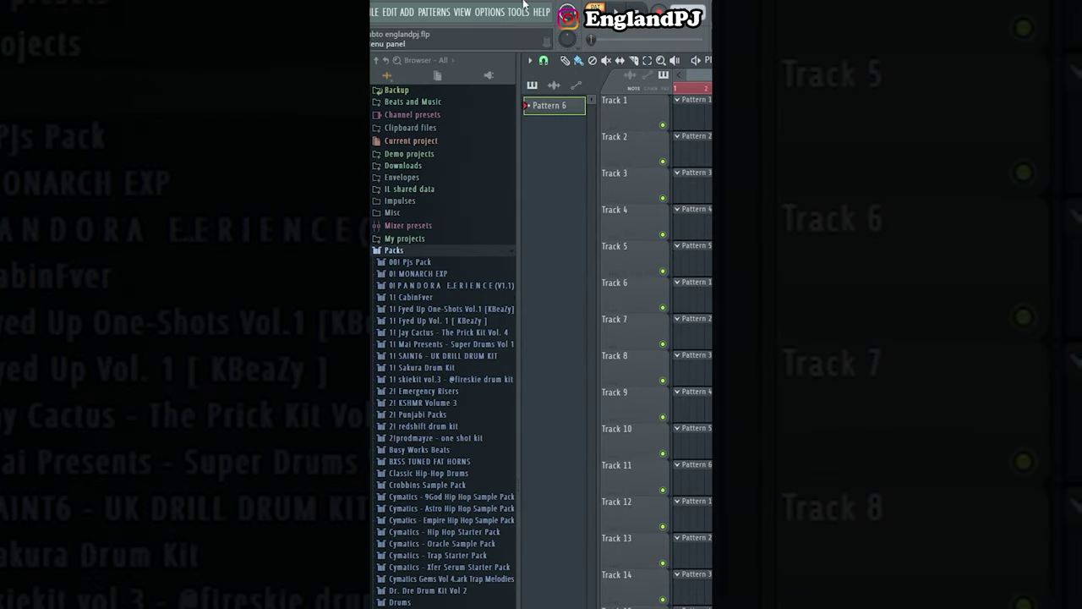
# Open the project info, and save the project
pyautogui.click(479, 12)
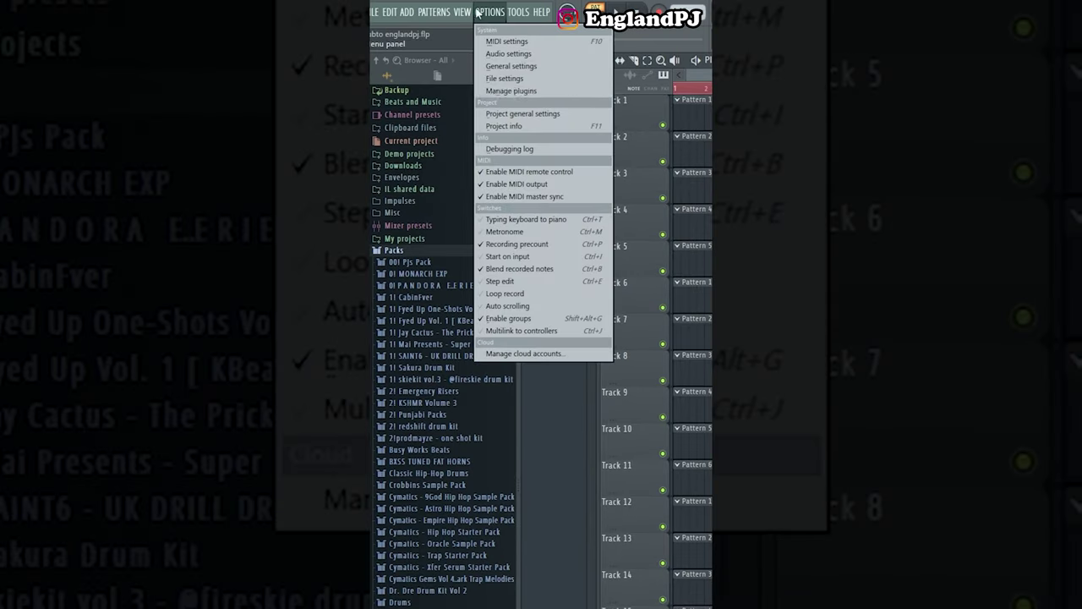
pyautogui.click(527, 126)
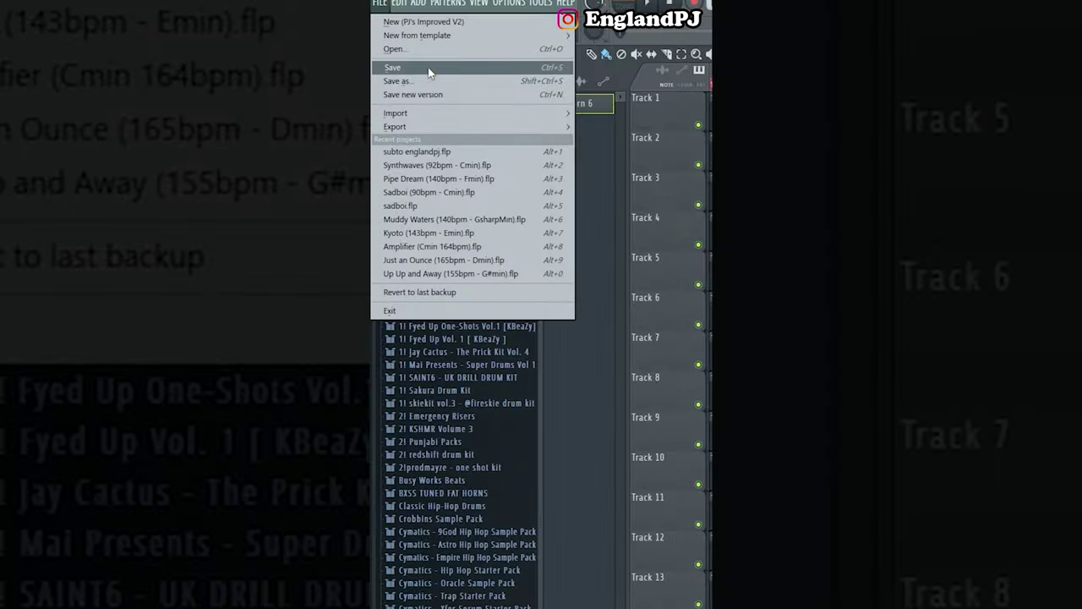
pyautogui.click(428, 66)
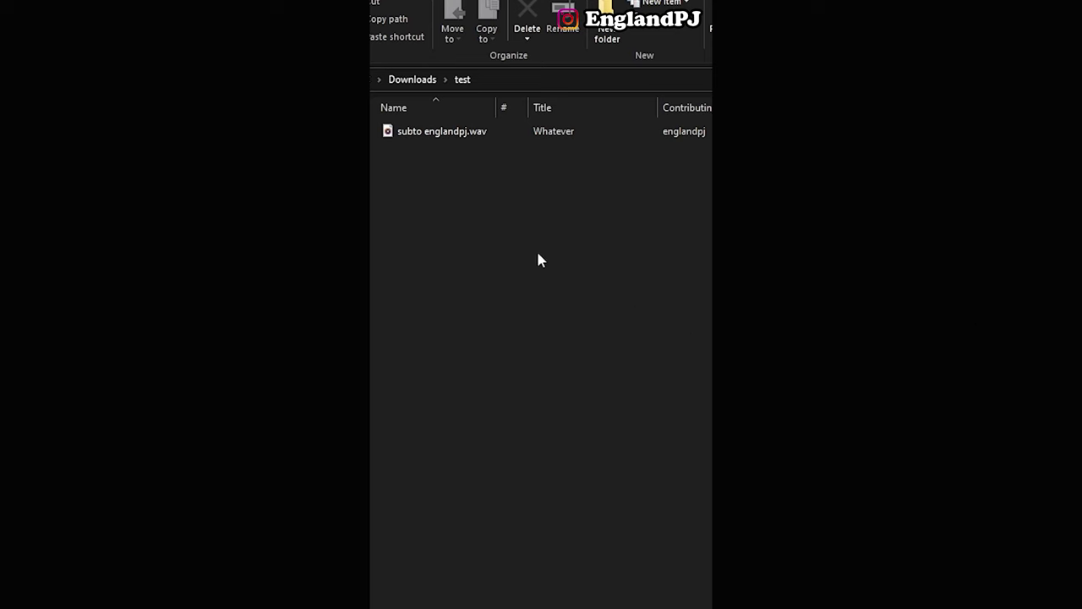
# Check the title and contributing artist metadata of the exported WAV file in the Downloads test folder
pyautogui.moveTo(537, 251); pyautogui.dragTo(708, 159)
pyautogui.click(708, 131)
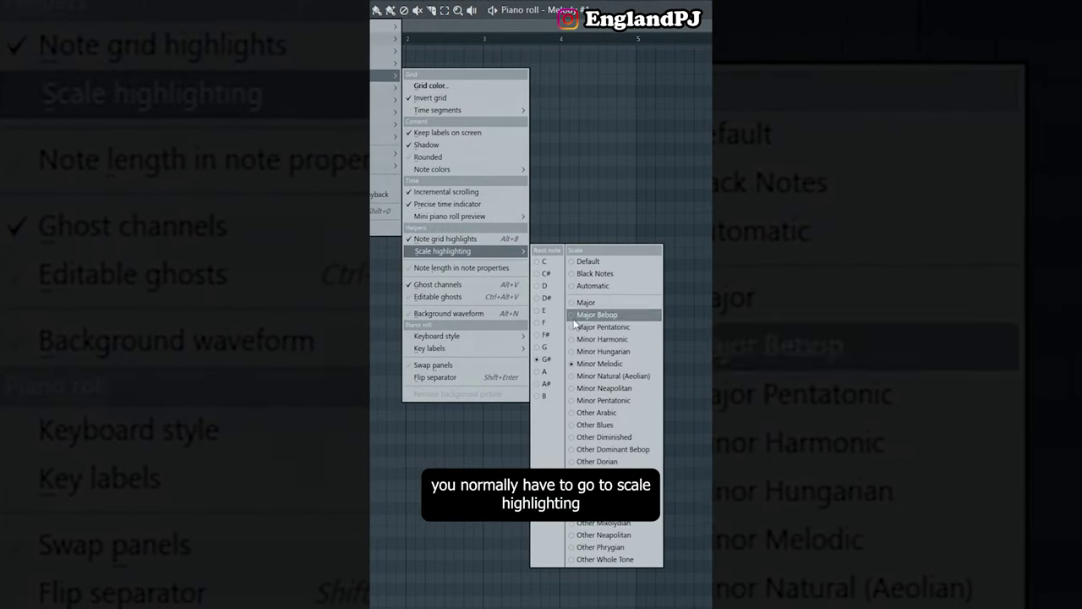
# Set the scale highlighting of the Melody #1 piano roll to Minor Hungarian with root note F
pyautogui.click(616, 354)
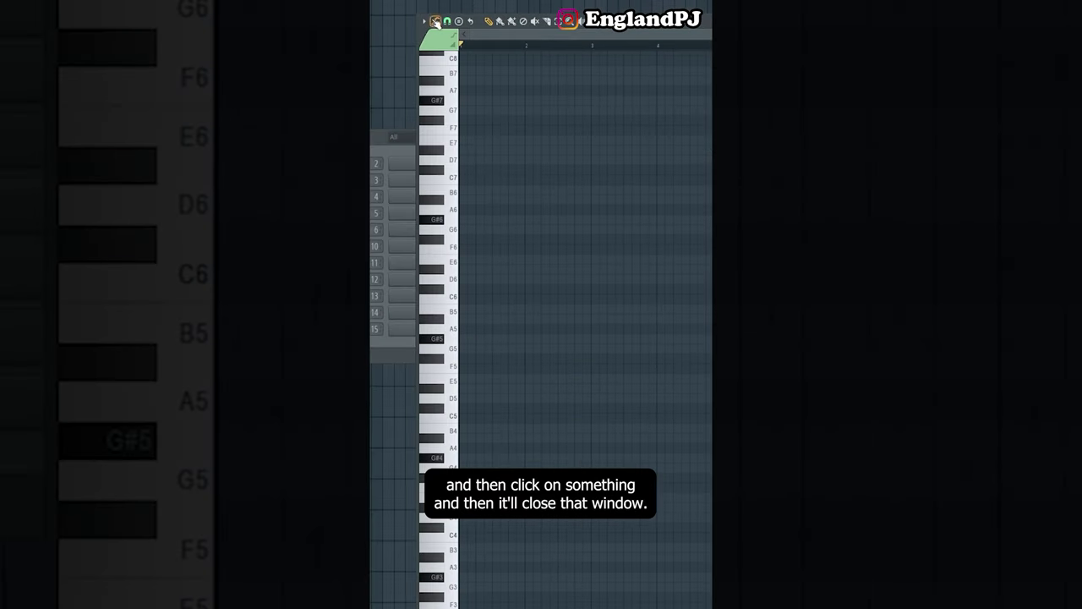
pyautogui.click(429, 21)
pyautogui.moveTo(457, 77)
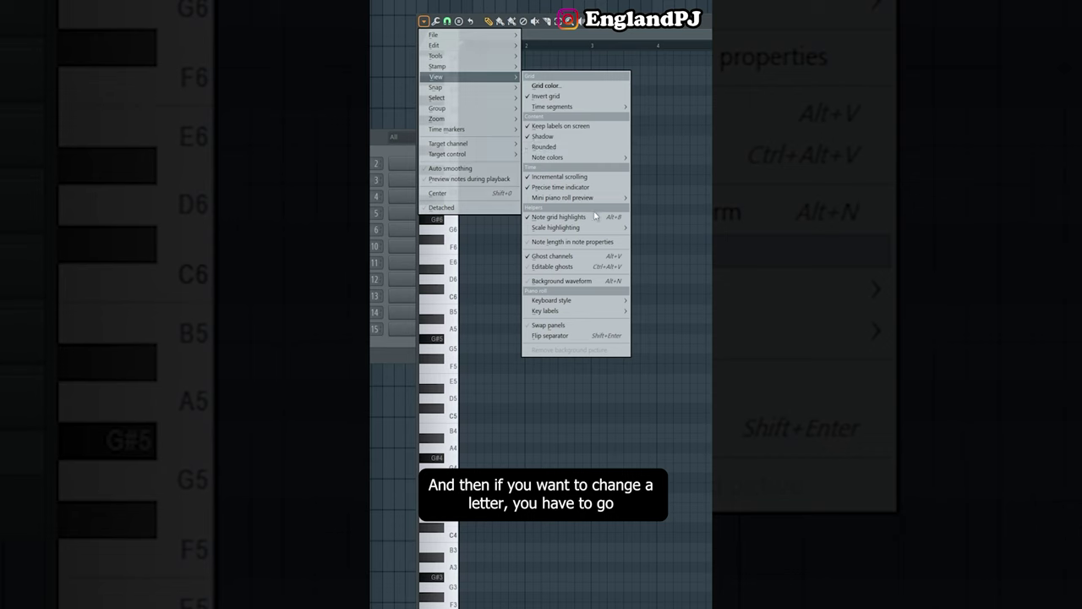
pyautogui.moveTo(583, 228)
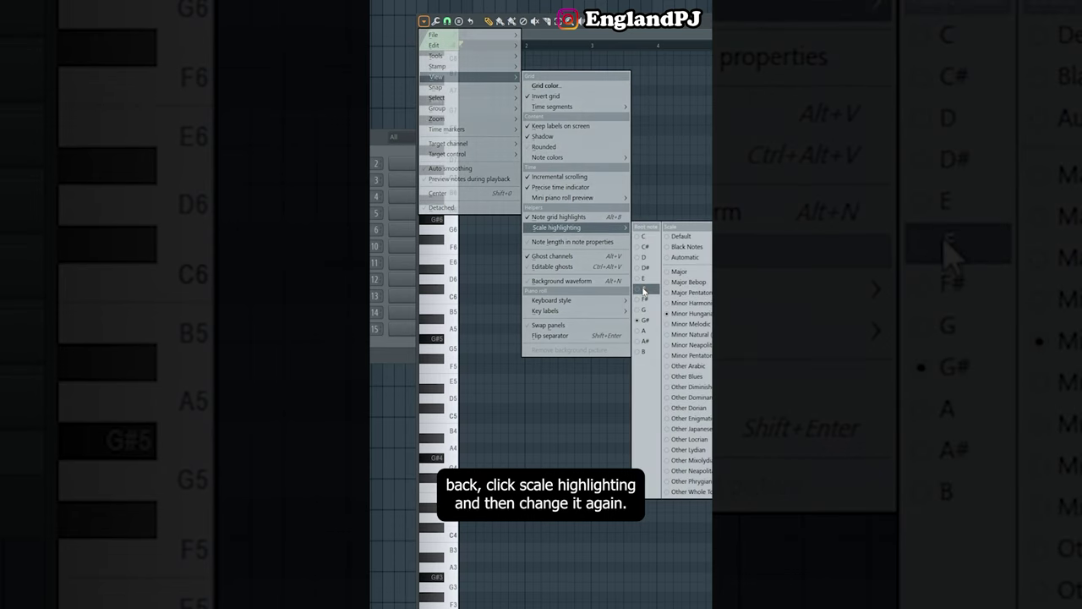
pyautogui.click(643, 291)
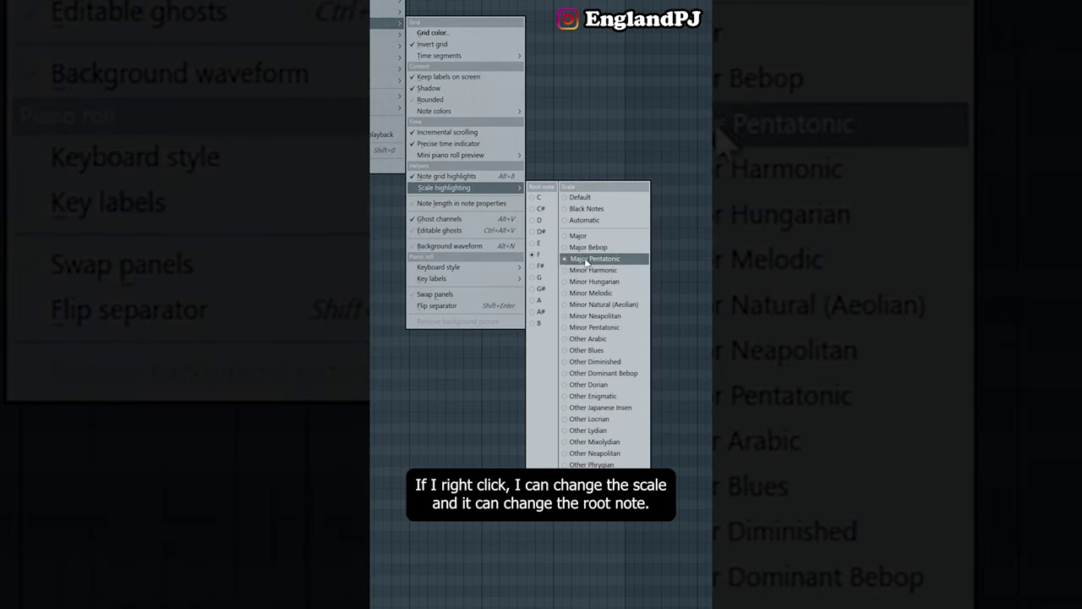
# Change the root note of the piano roll's scale highlighting to D
pyautogui.click(539, 221)
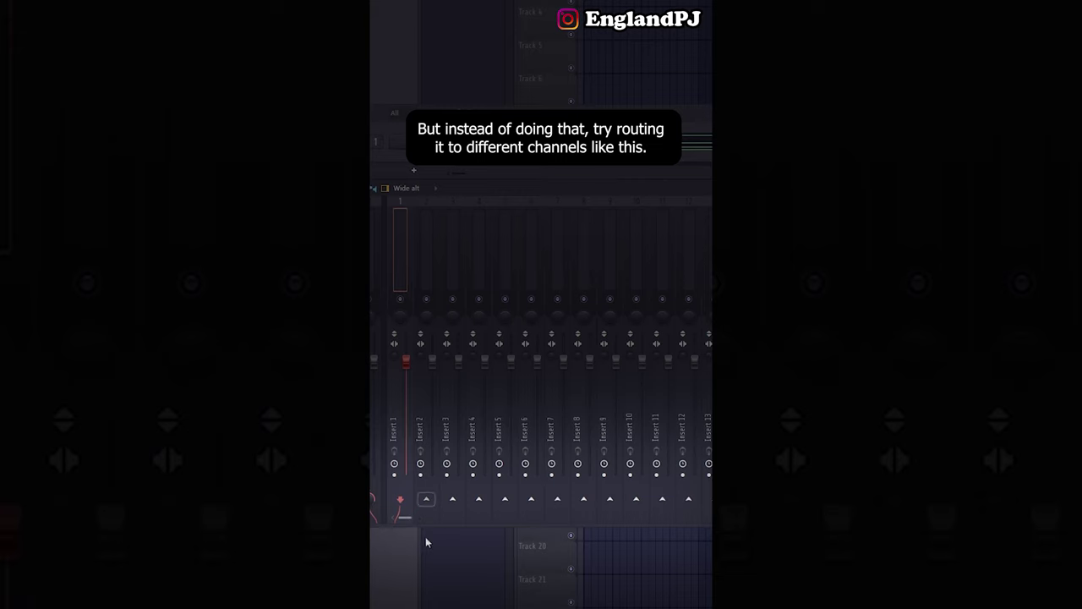
# Route Insert 1 to Inserts 2 through 6, and lower the faders of Inserts 2 and 3 to balance the effects
pyautogui.click(426, 499)
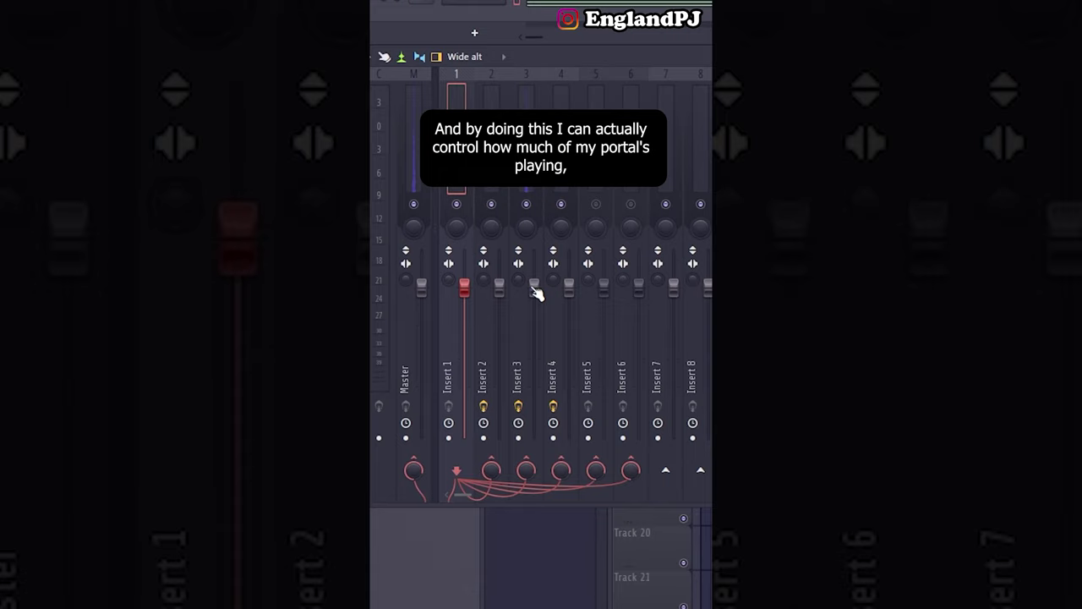
pyautogui.moveTo(499, 287); pyautogui.dragTo(534, 308)
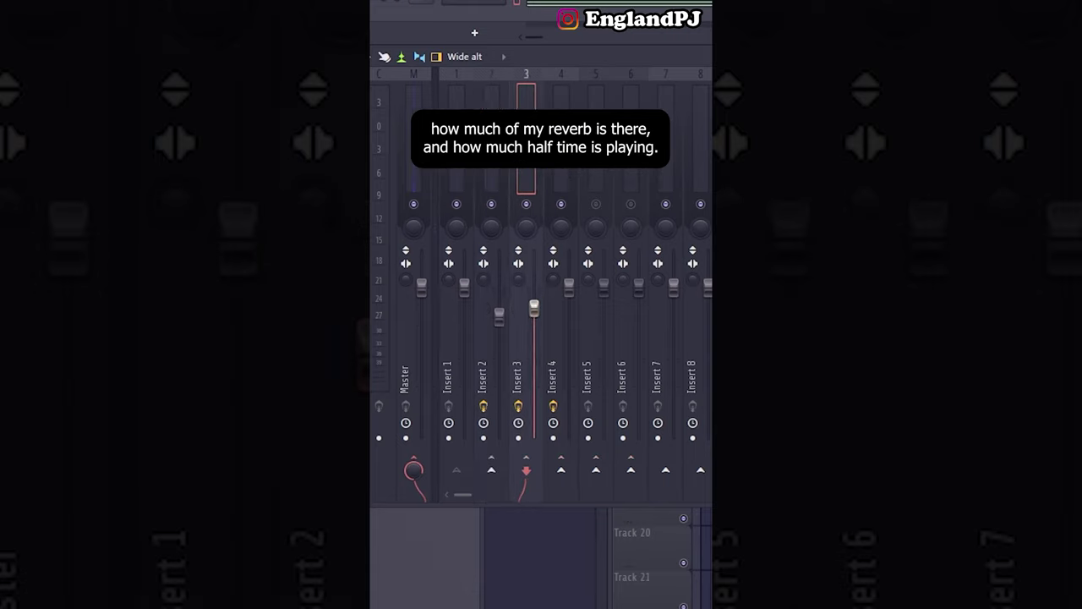
pyautogui.click(569, 288)
pyautogui.press('space')
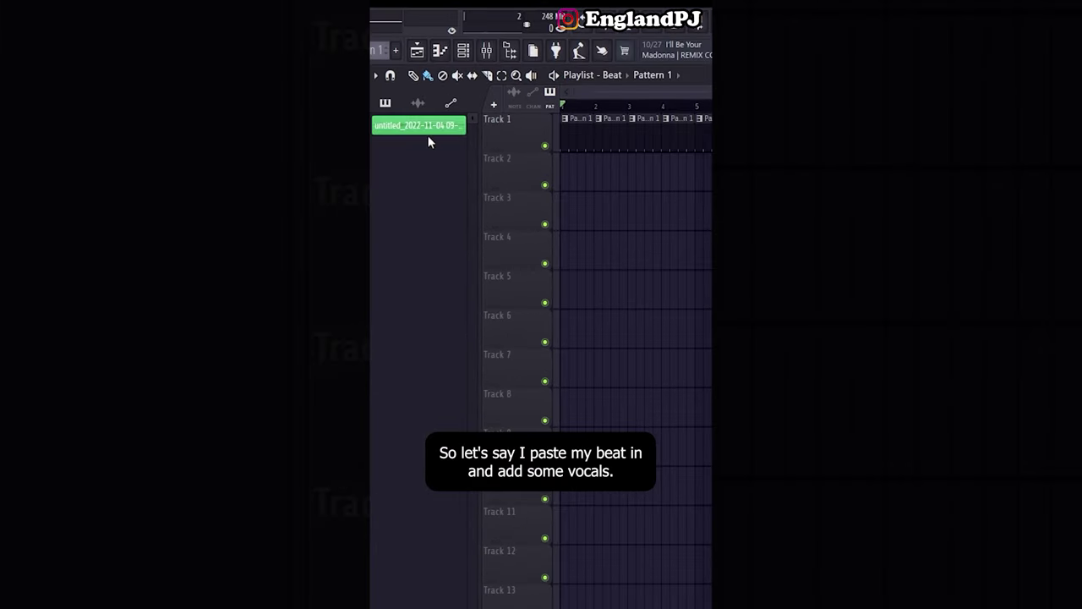
# Place the untitled recording on playlist Track 2, and save the project in a new project folder as Whatever You Want
pyautogui.moveTo(445, 133); pyautogui.dragTo(574, 169)
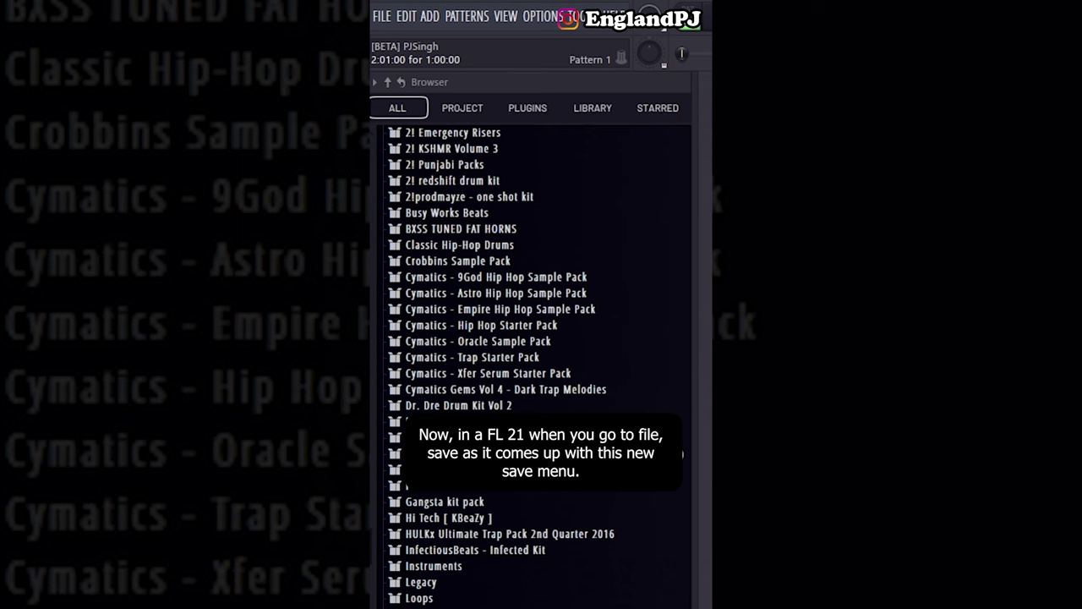
pyautogui.click(382, 17)
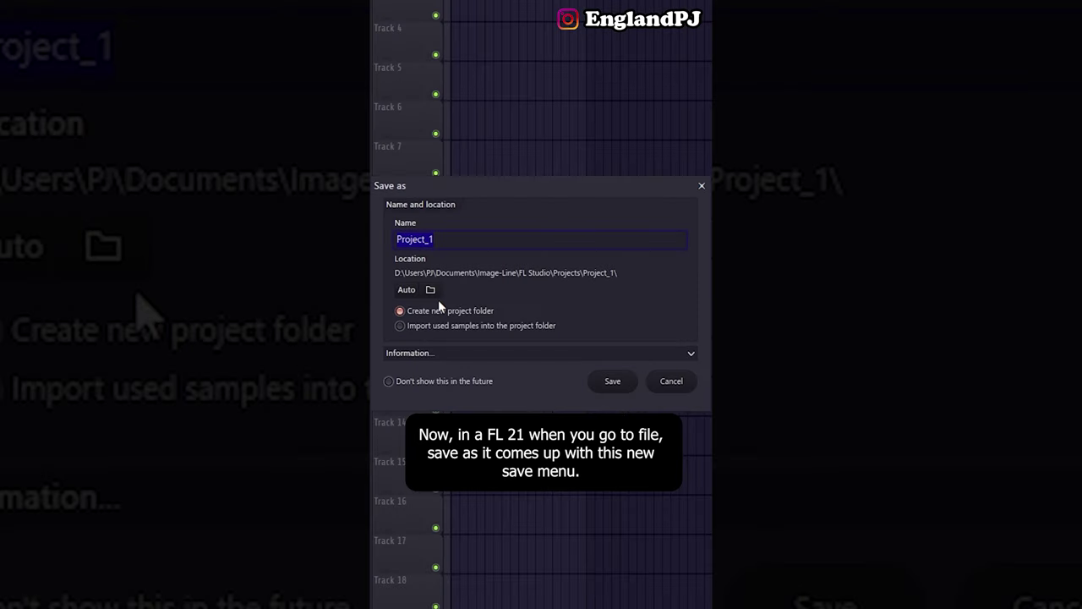
pyautogui.click(414, 352)
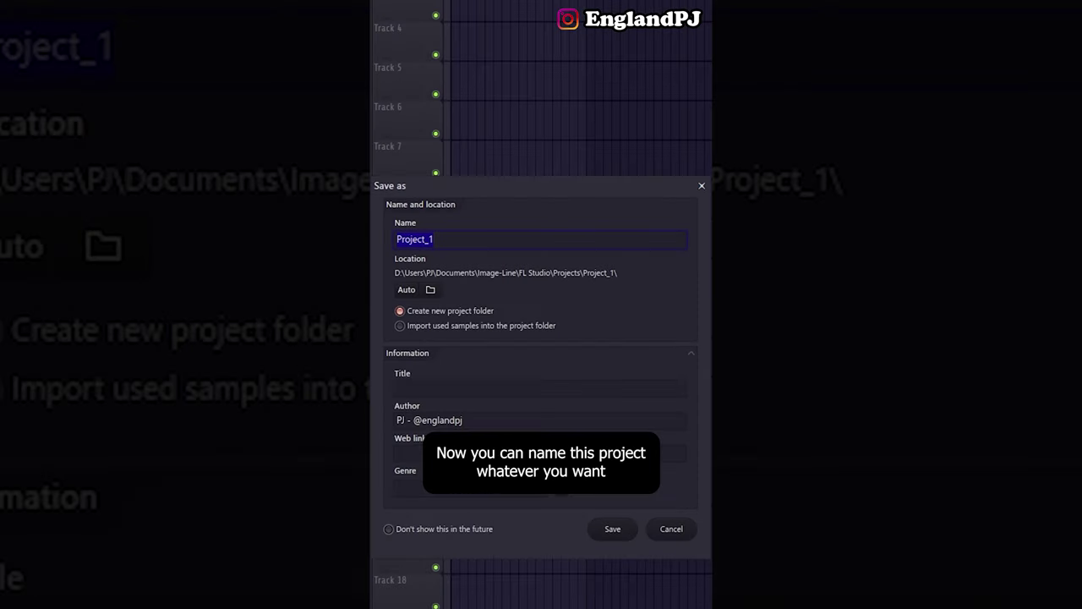
pyautogui.write('Whatever You Want')
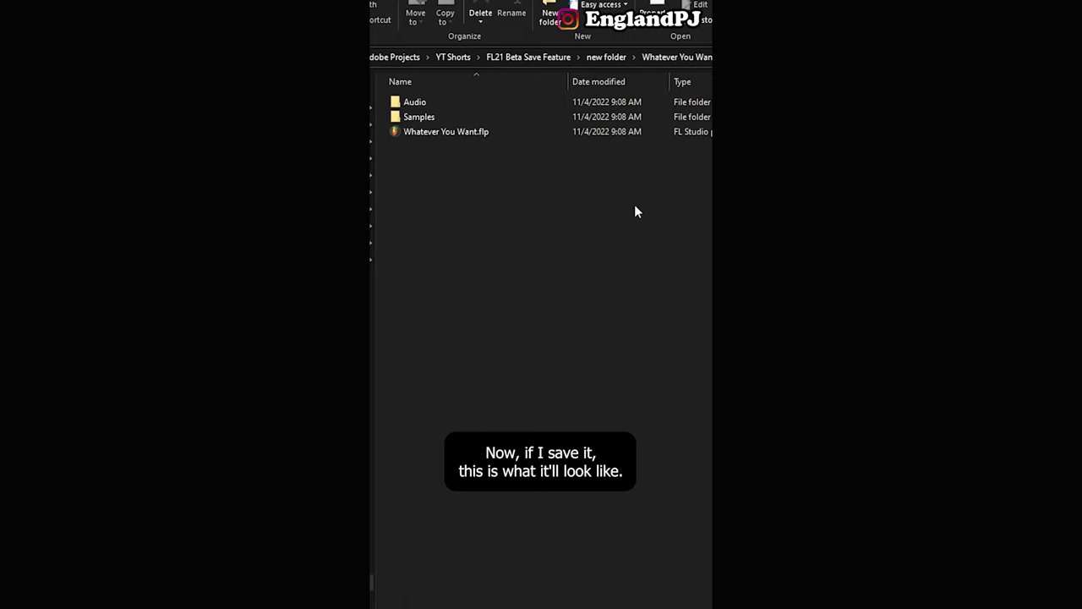
# Check the contents of the Audio and Samples folders inside the saved Whatever You Want project folder
pyautogui.doubleClick(477, 101)
pyautogui.press('BackSpace')
pyautogui.doubleClick(480, 116)
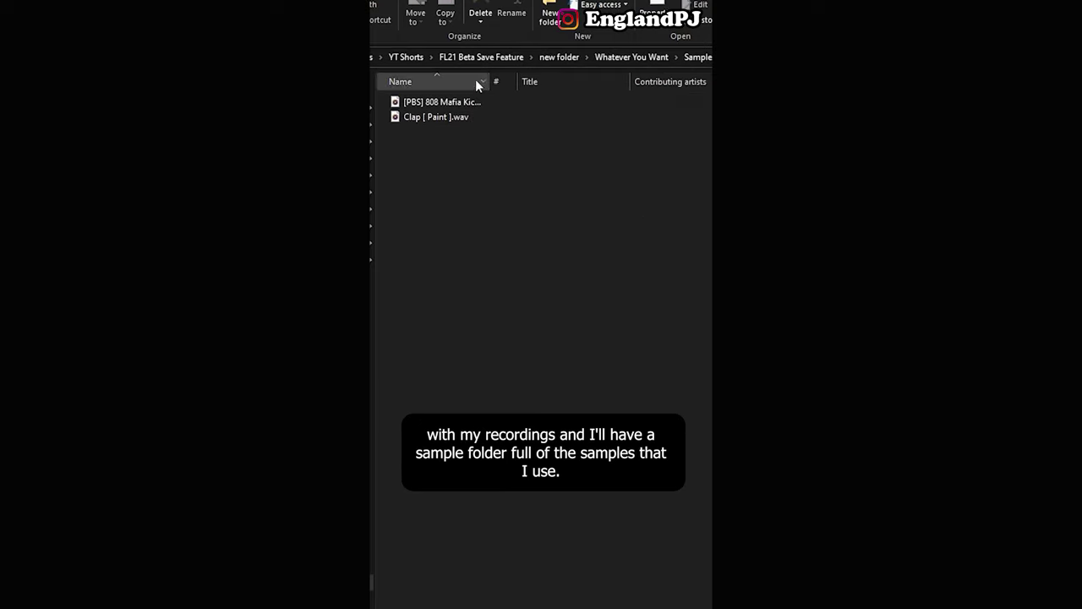
pyautogui.press('BackSpace')
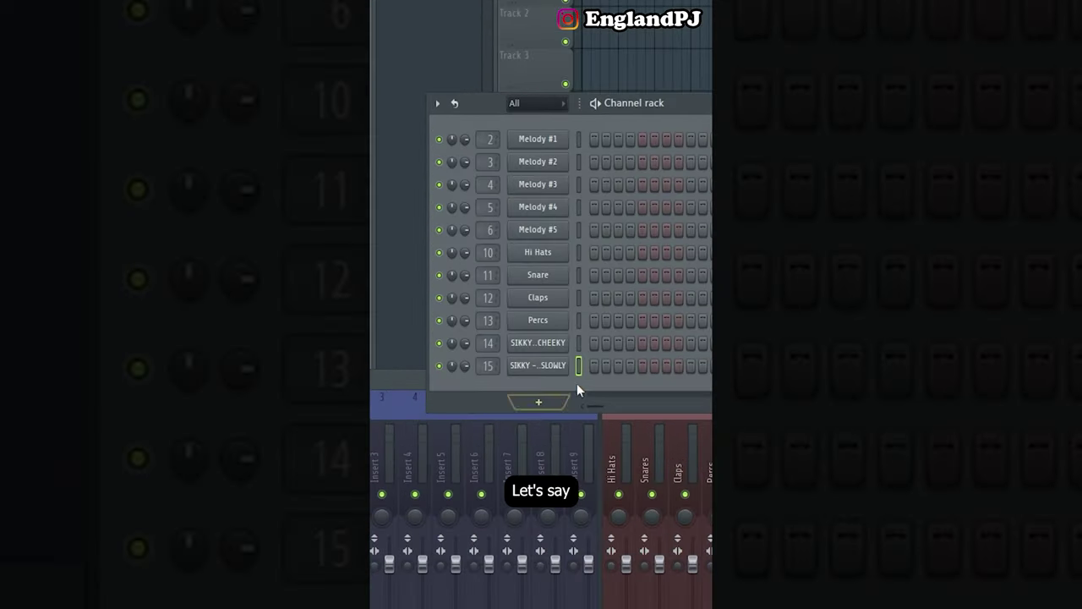
# Open the SIKKY SLOWLY channel's sampler, and locate its source file by dropping its waveform onto the browser
pyautogui.click(541, 365)
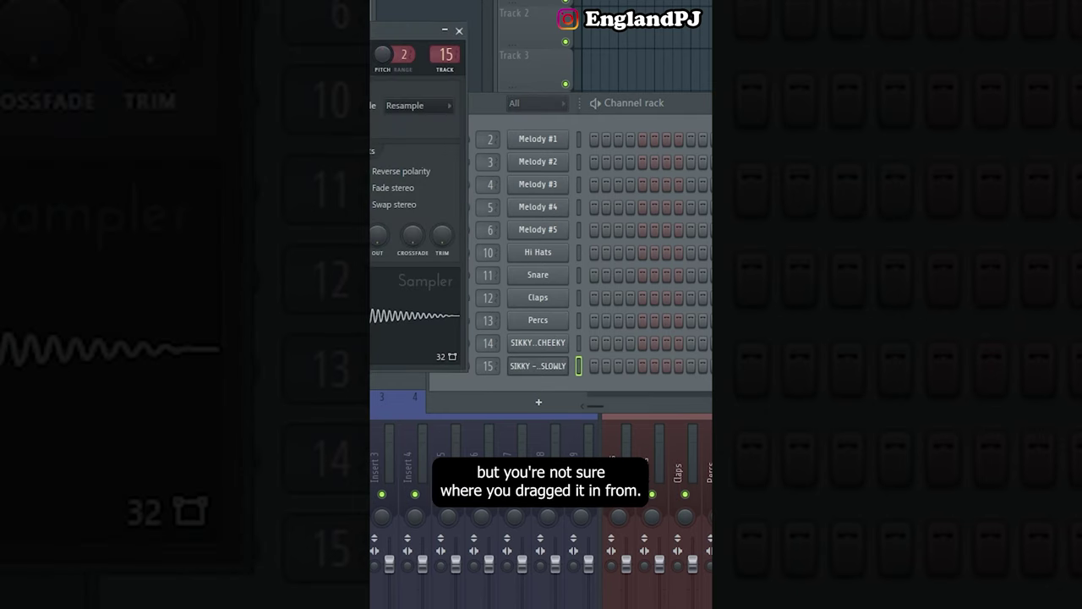
pyautogui.click(562, 366)
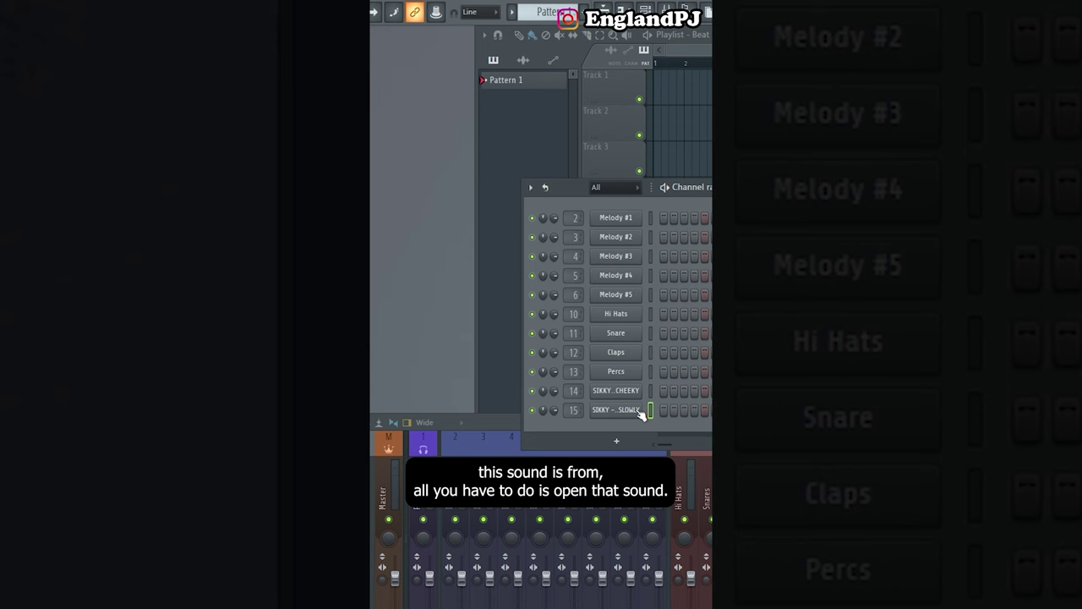
pyautogui.click(640, 410)
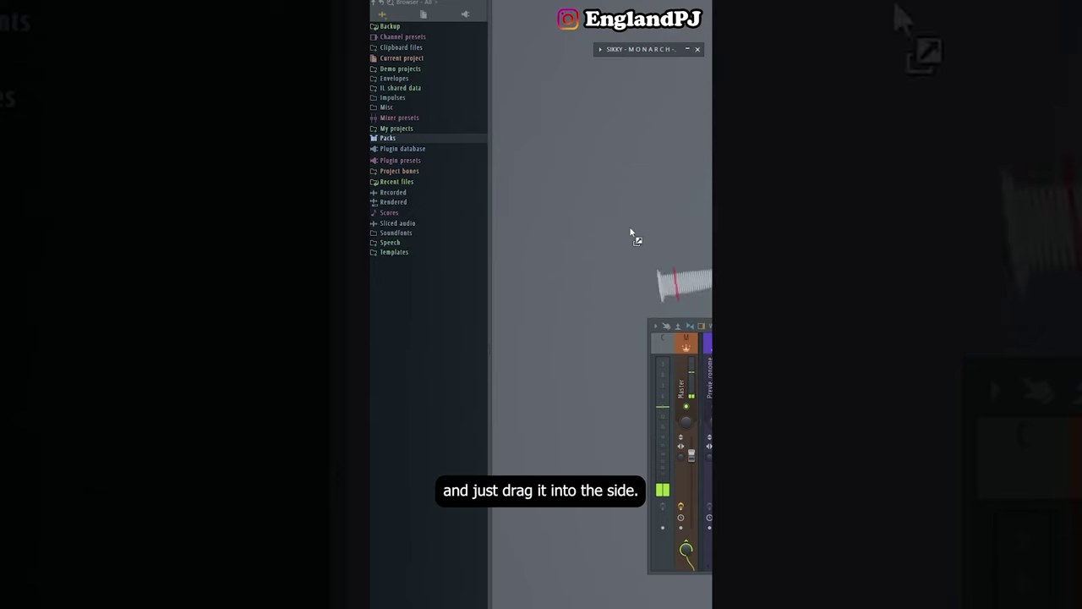
pyautogui.moveTo(629, 229); pyautogui.dragTo(416, 215)
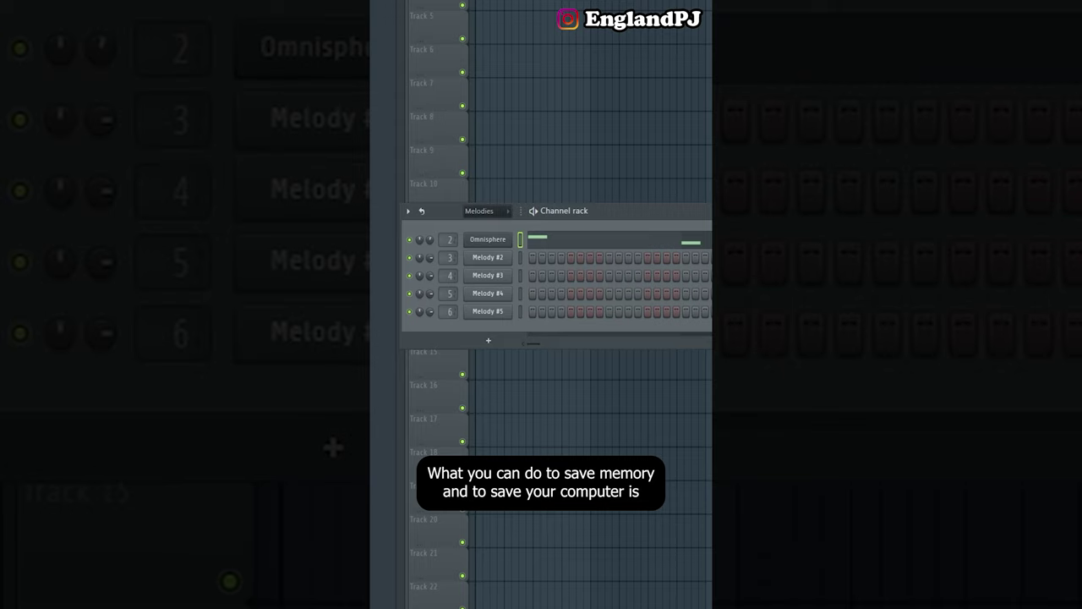
# Create a DirectWave instrument named bell from the Omnisphere channel, and render it with the default sampling options
pyautogui.rightClick(498, 242)
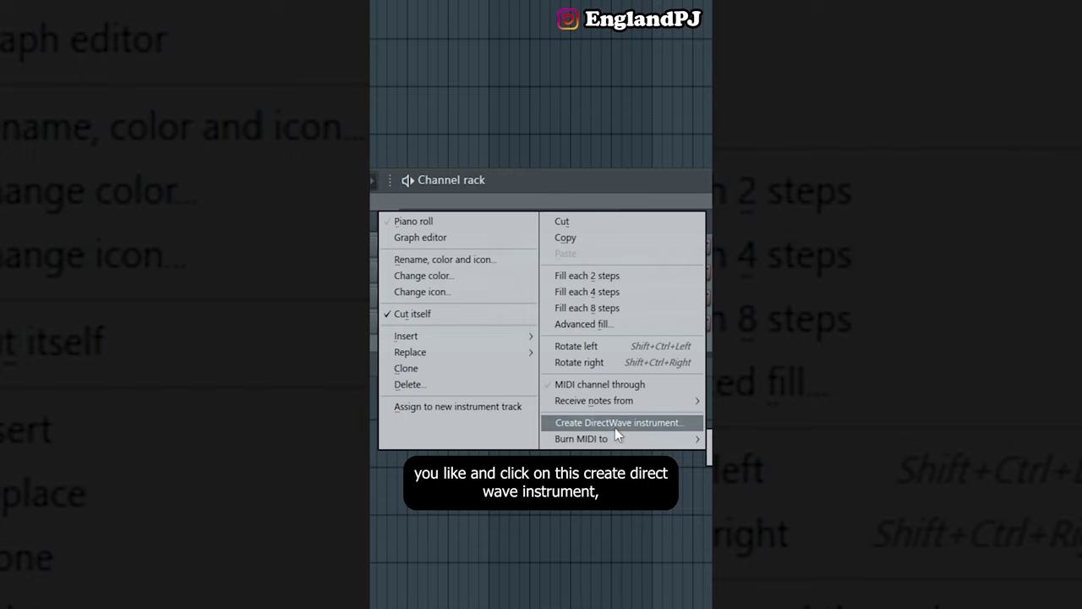
pyautogui.click(638, 423)
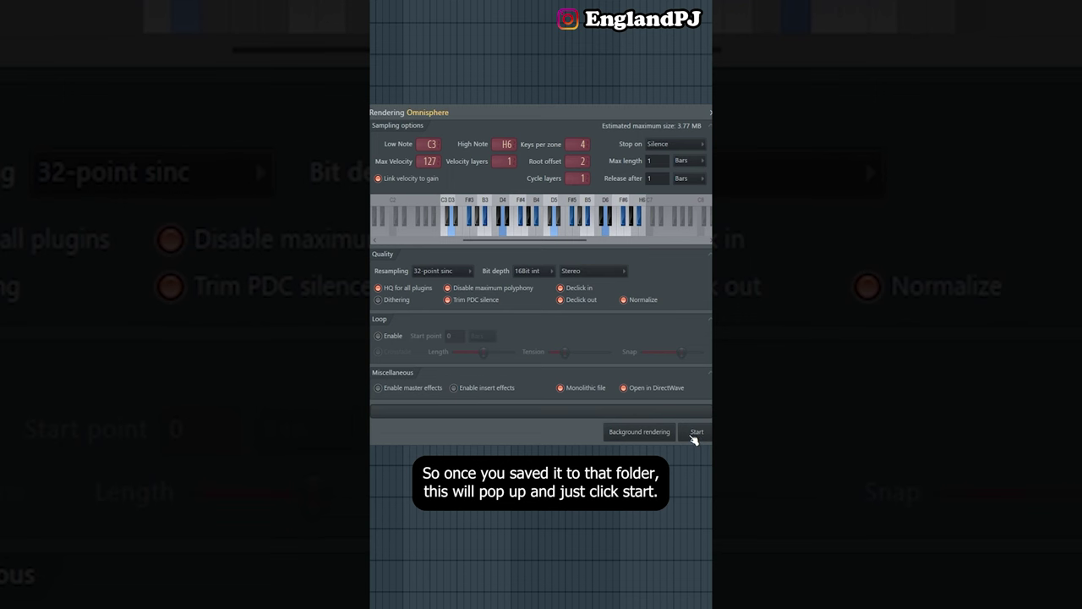
pyautogui.click(694, 435)
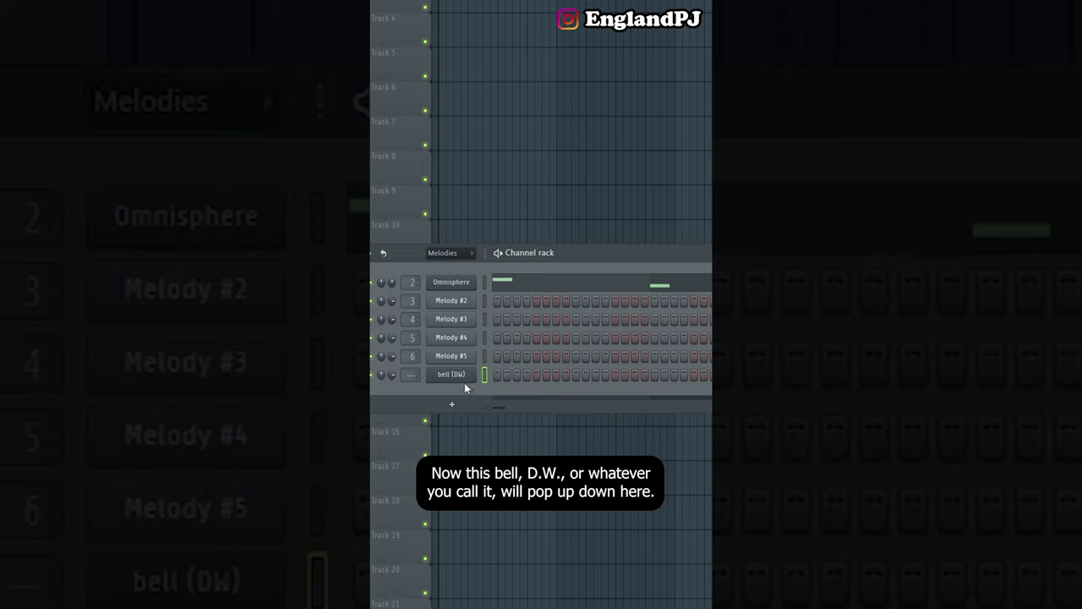
# Move the bell (DW) channel directly below Omnisphere, paste the melody notes into it, and play them back
pyautogui.moveTo(465, 380); pyautogui.dragTo(467, 309)
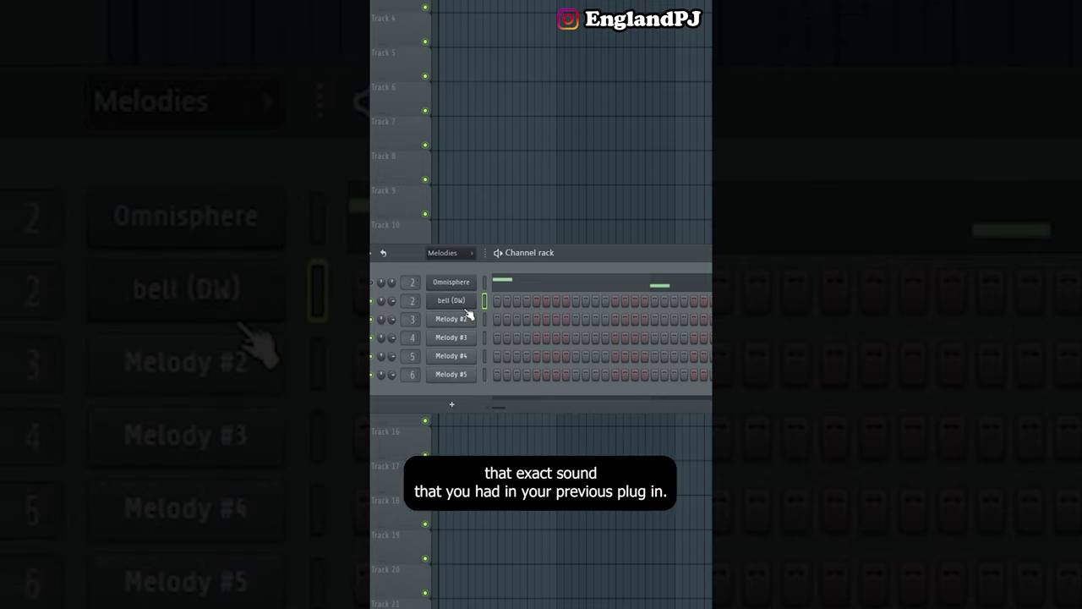
pyautogui.hotkey('ctrl', 'v')
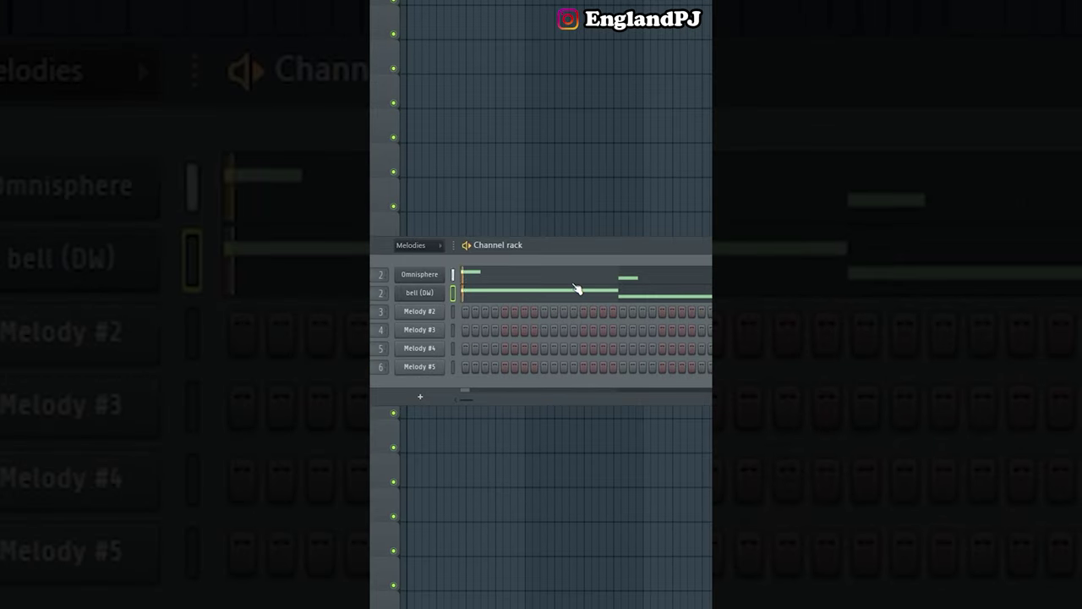
pyautogui.press('space')
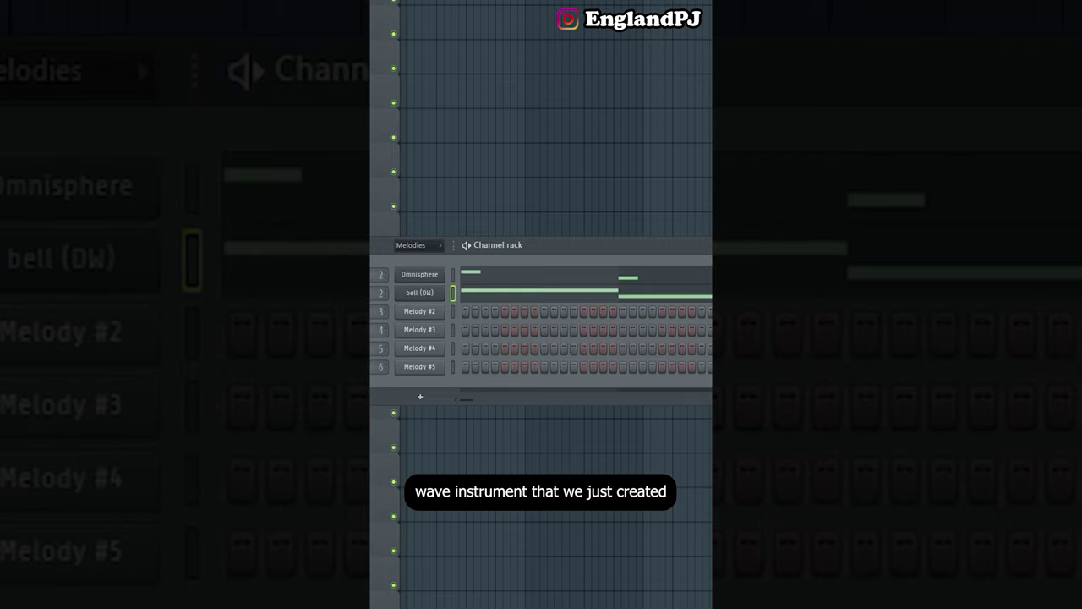
pyautogui.press('space')
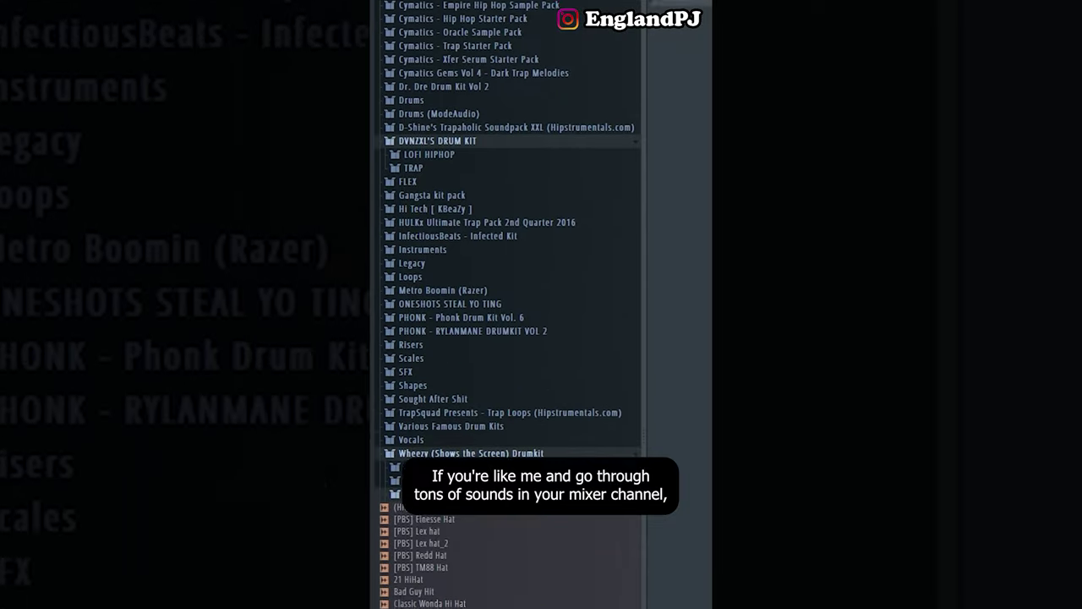
# Browse through several hi-hat samples in the Hi Hats sampler, and reload 21 HiHat.wav from the sample history
pyautogui.scroll(-8, 493, 580)
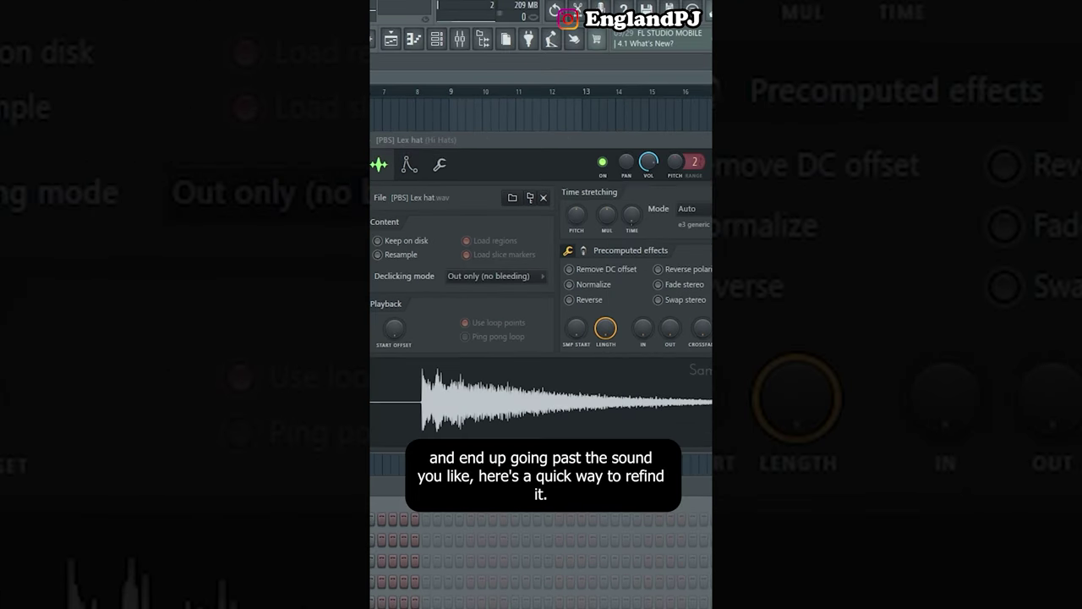
pyautogui.rightClick(444, 170)
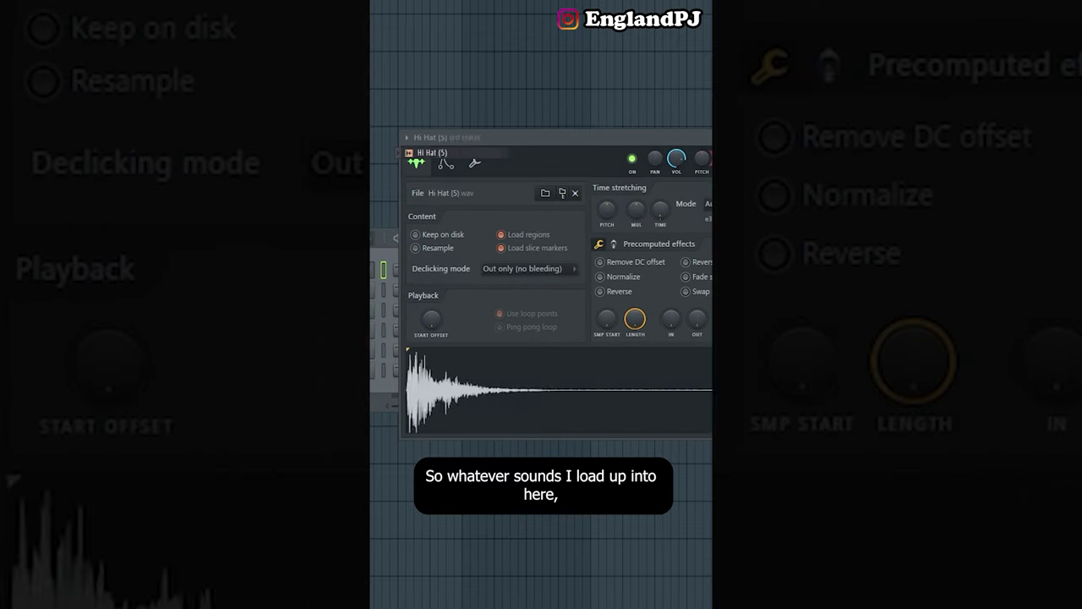
pyautogui.scroll(-2, 474, 192)
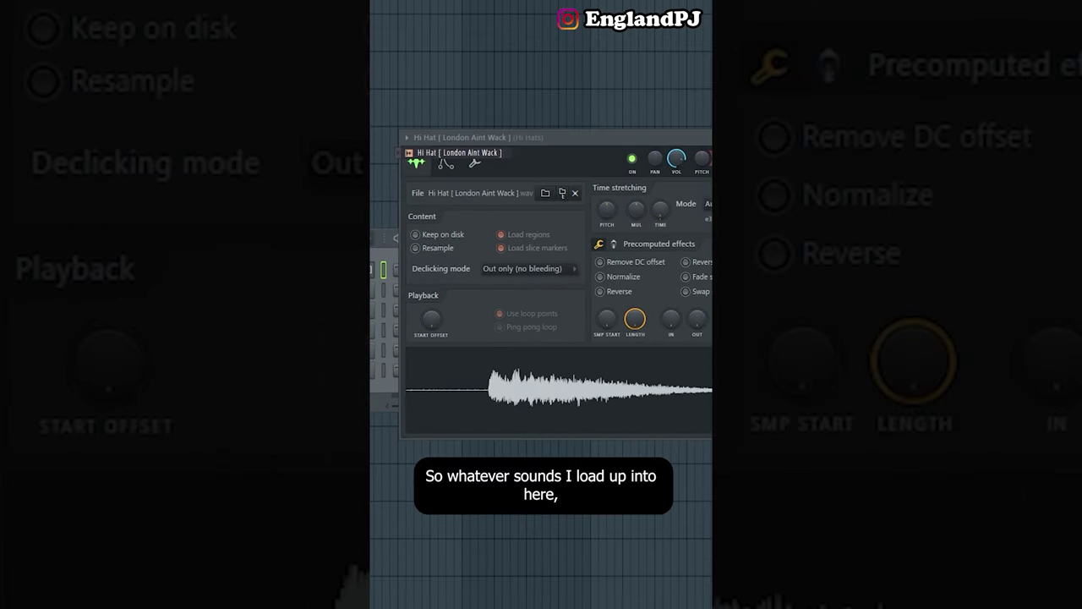
pyautogui.click(478, 194)
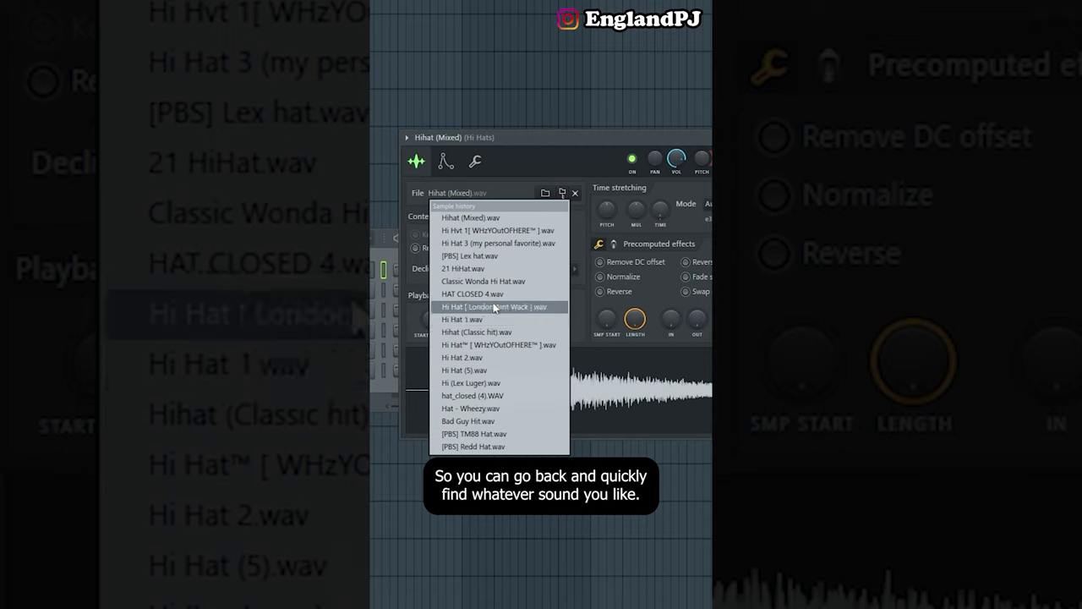
pyautogui.click(464, 268)
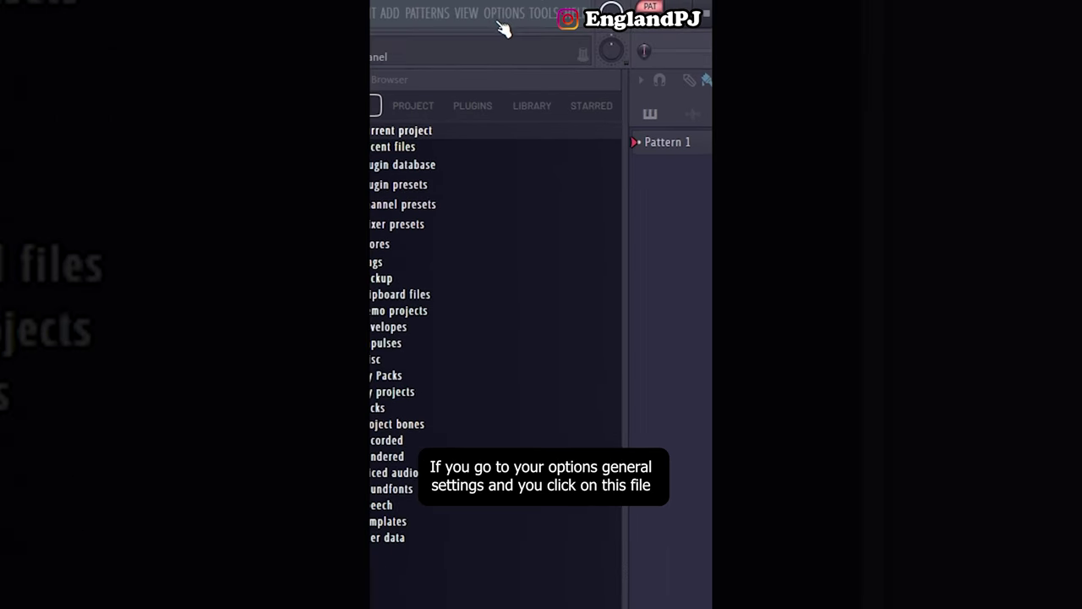
# Add the TUTORIAL folder to the browser extra search folders in the file settings, and open it in the reread browser
pyautogui.click(501, 19)
pyautogui.click(558, 92)
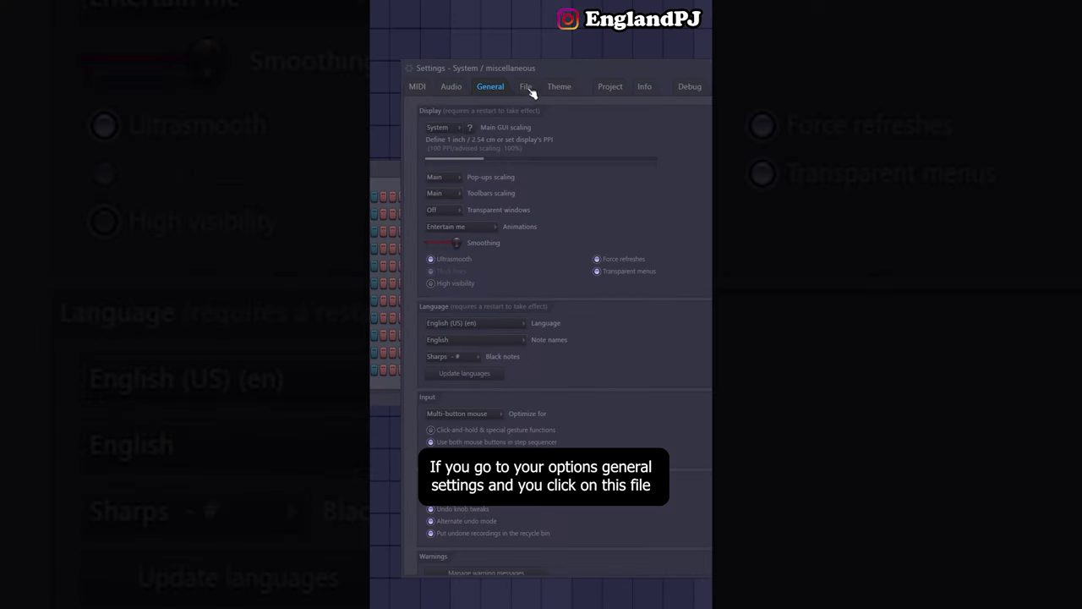
pyautogui.click(526, 88)
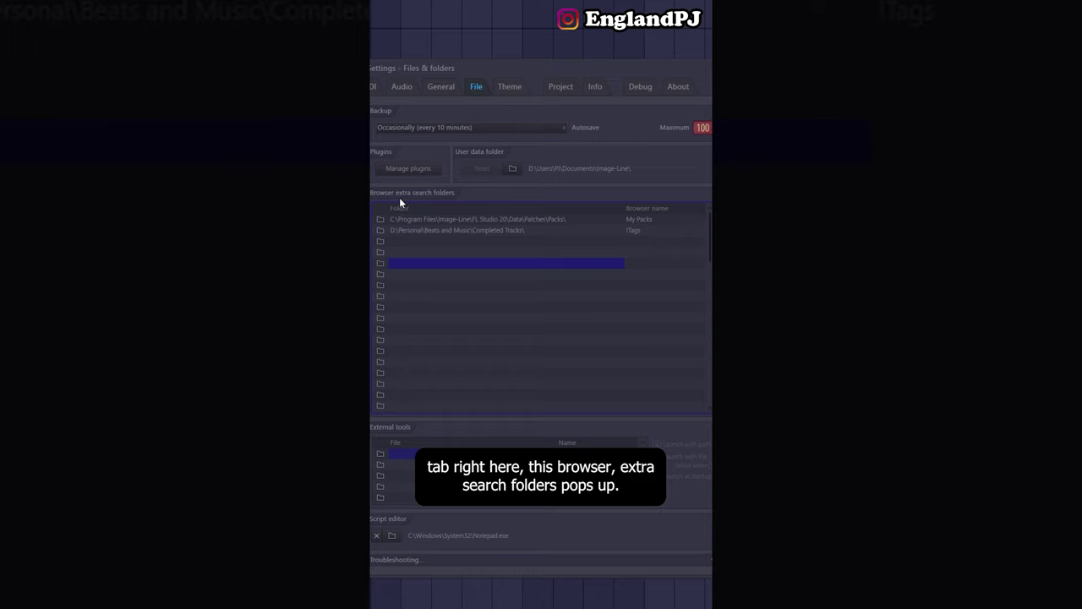
pyautogui.click(372, 240)
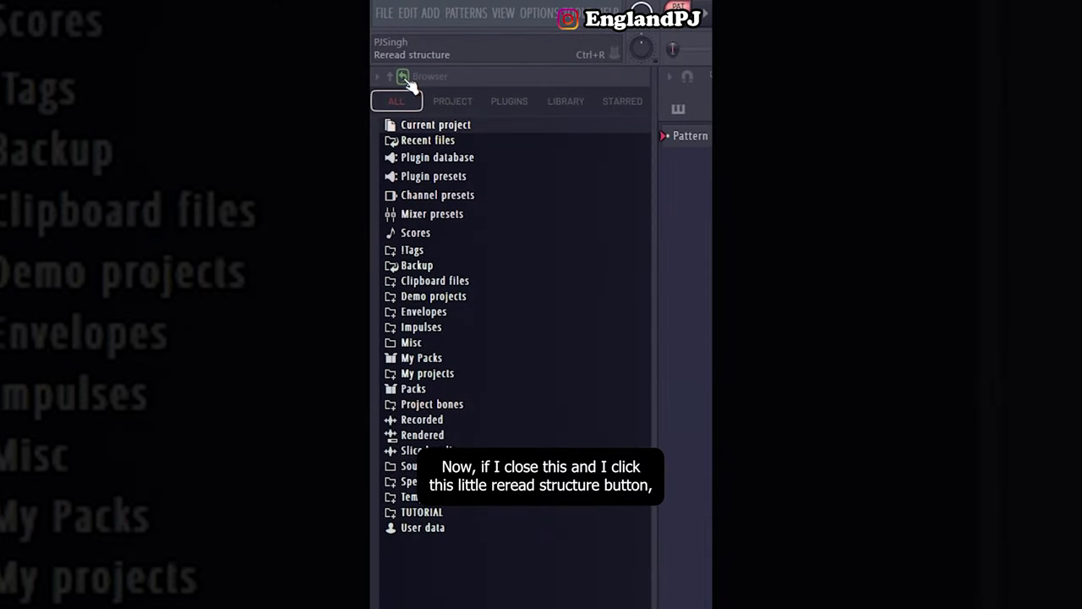
pyautogui.click(446, 518)
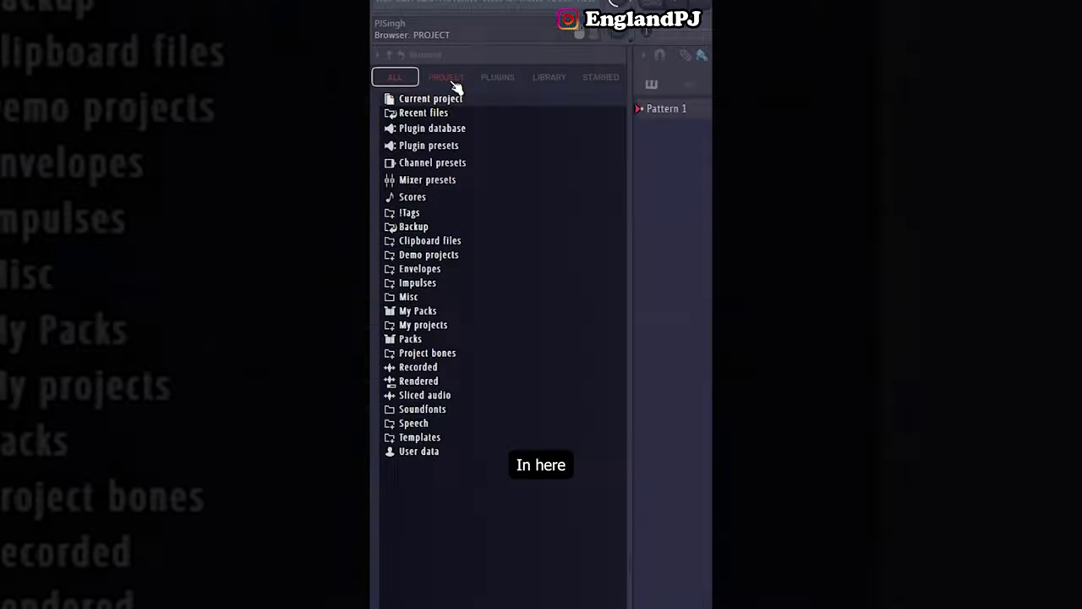
# Look through the browser's Project, Plugins, Library and Starred views
pyautogui.click(448, 79)
pyautogui.click(497, 79)
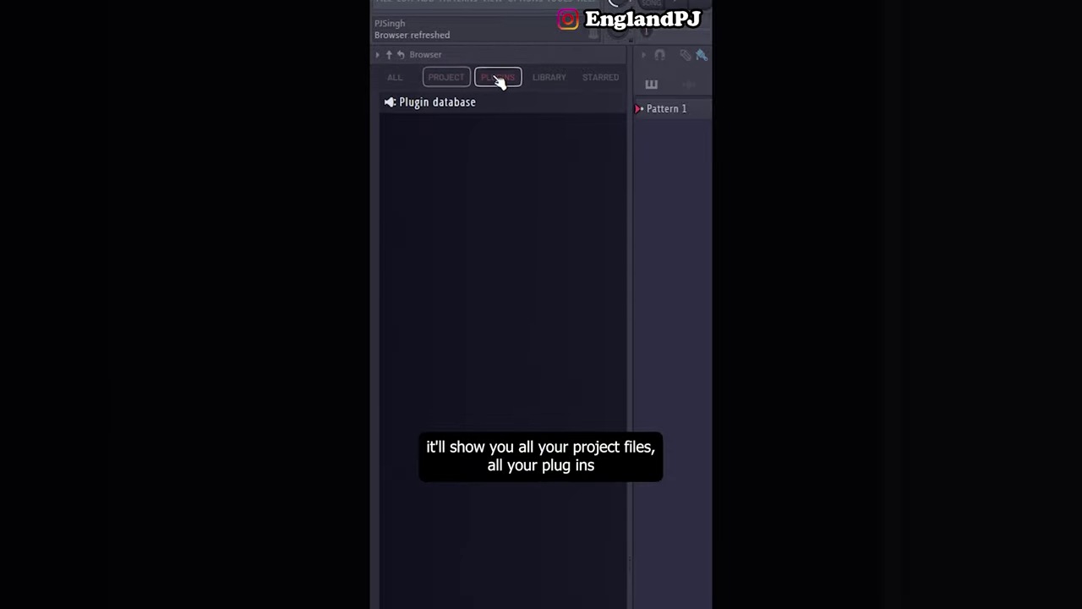
pyautogui.click(546, 78)
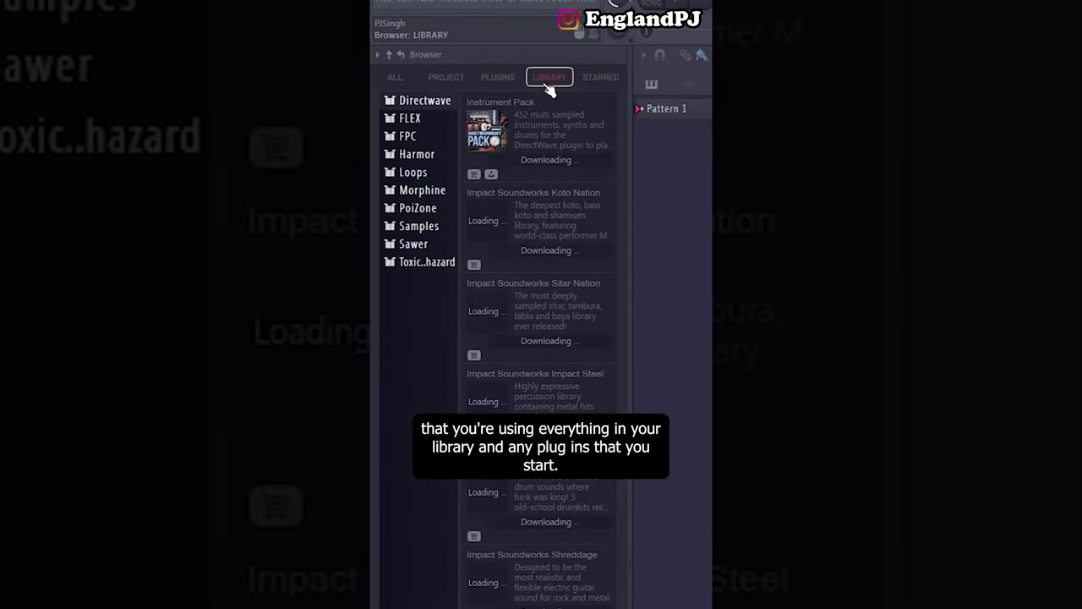
pyautogui.click(592, 77)
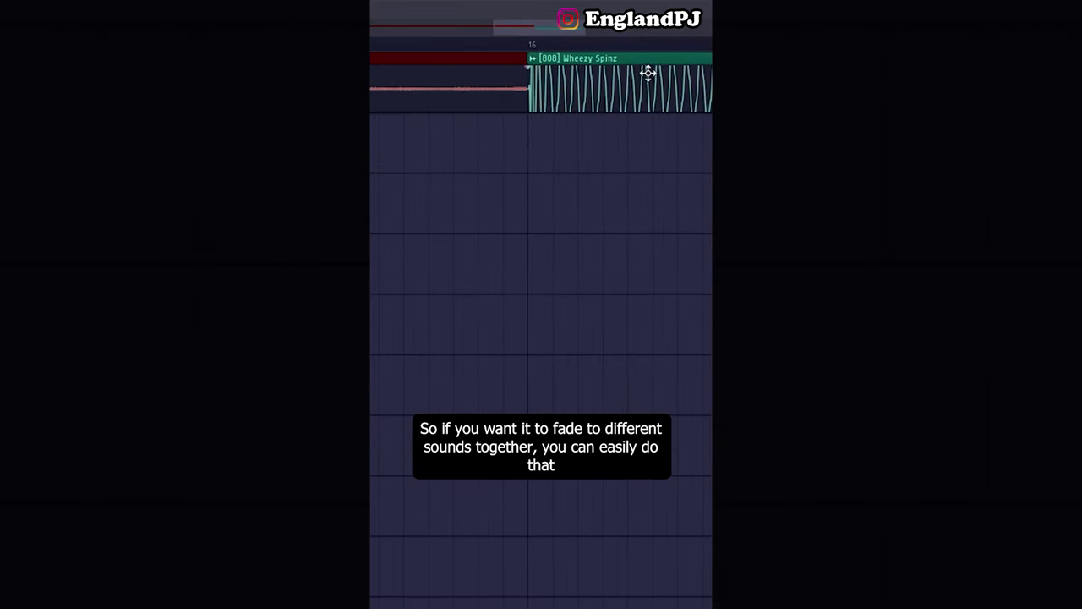
# Overlap the [808] Wheezy Spinz clip with the preceding red clip near bar 16 to create a crossfade
pyautogui.moveTo(706, 71); pyautogui.dragTo(677, 71)
pyautogui.moveTo(491, 76)
pyautogui.mouseDown()
pyautogui.moveTo(536, 70)
pyautogui.moveTo(497, 72)
pyautogui.mouseUp()
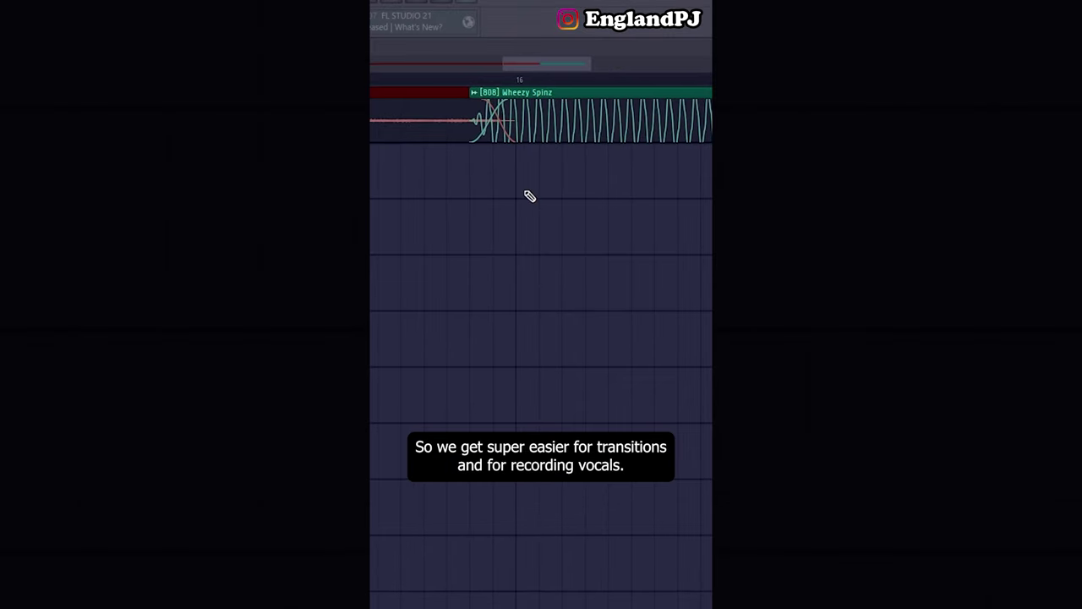